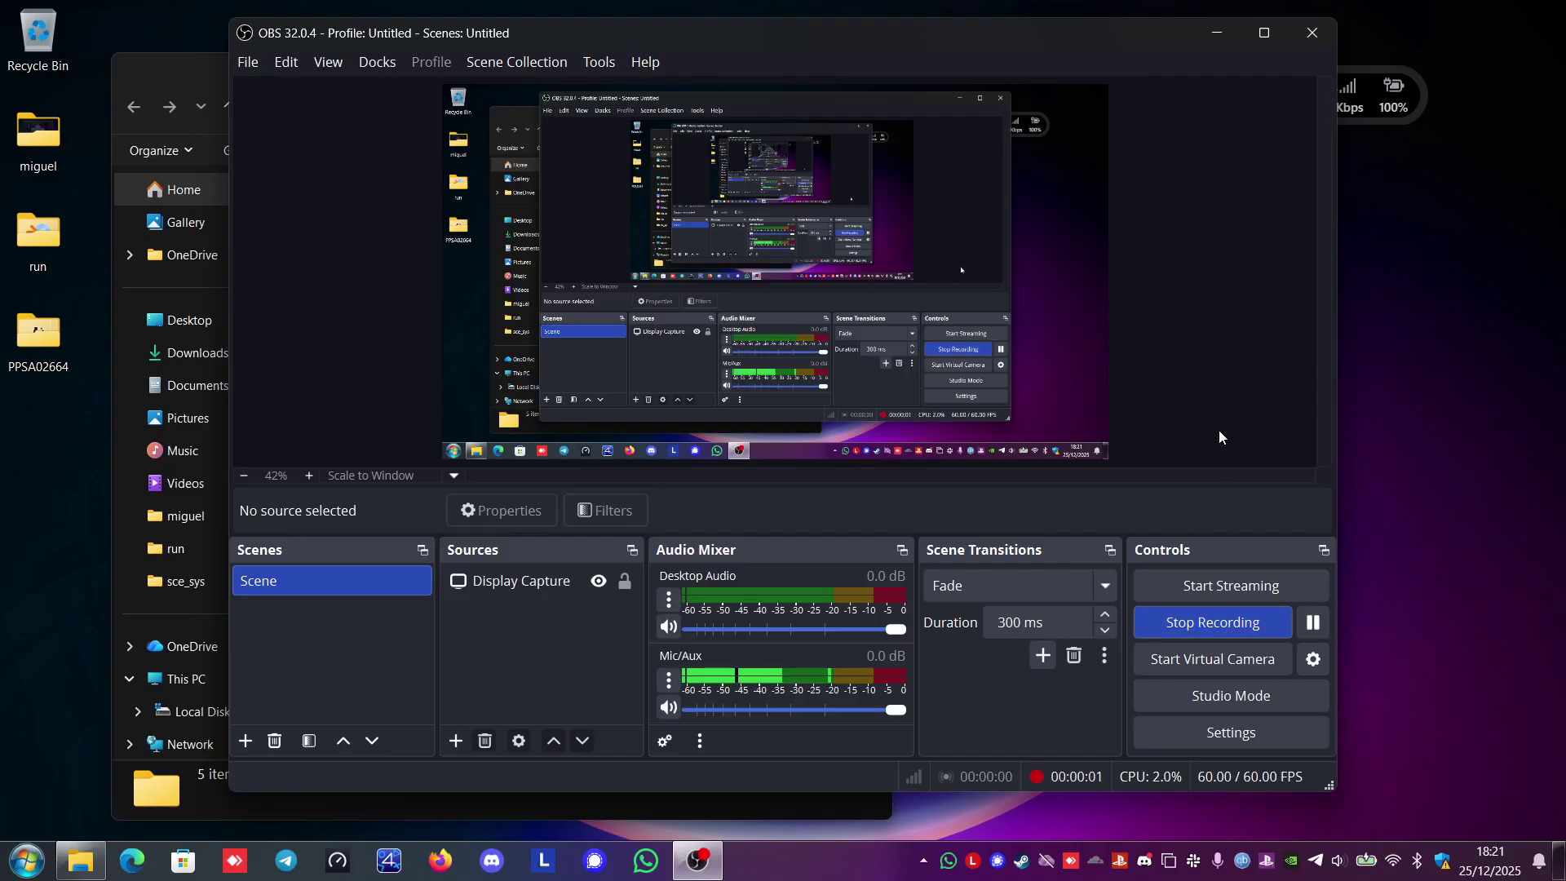
Minimize the recorder window to reveal the PPSA02664 folder contents in File Explorer
left_click(1213, 34)
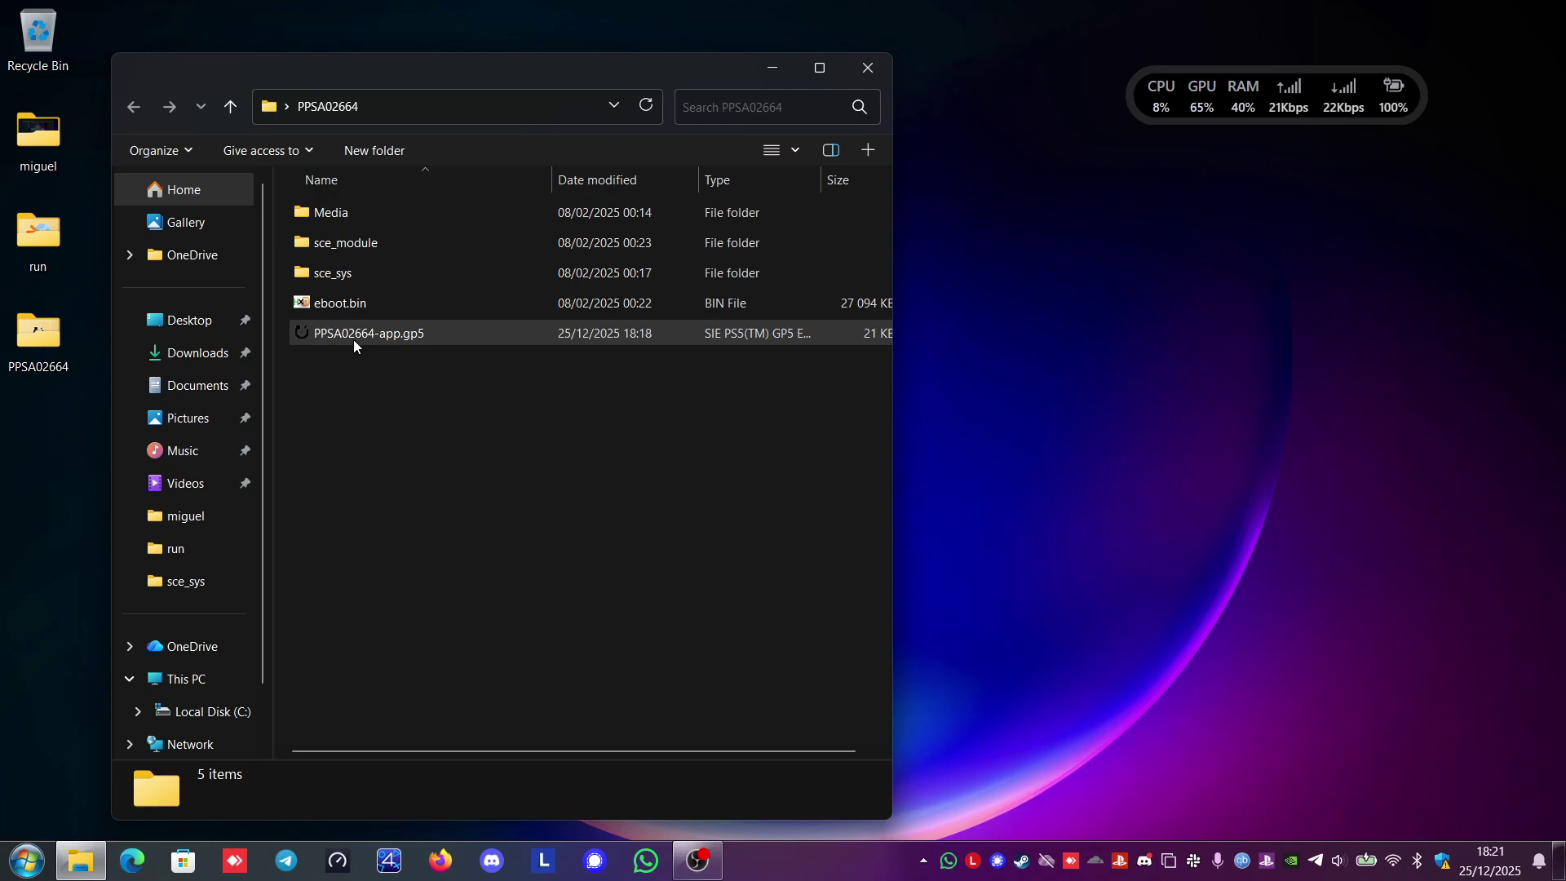
mouse_move(354, 339)
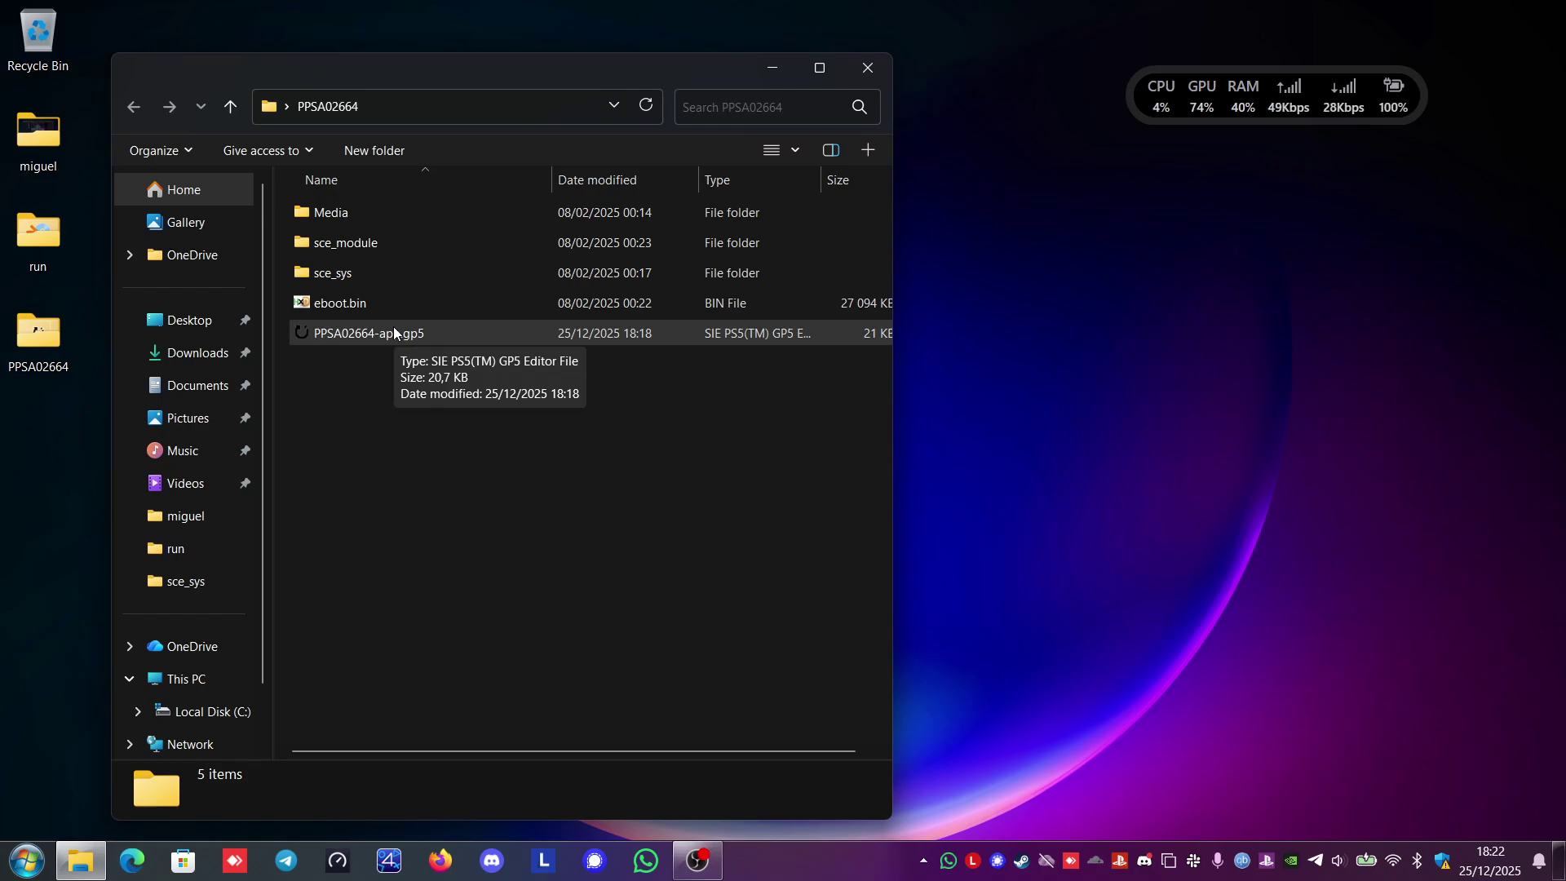
Move PPSA02664-app.gp5 to the desktop and open a Linux shell in the PPSA02664 folder
left_click_drag(393, 333, 23, 444)
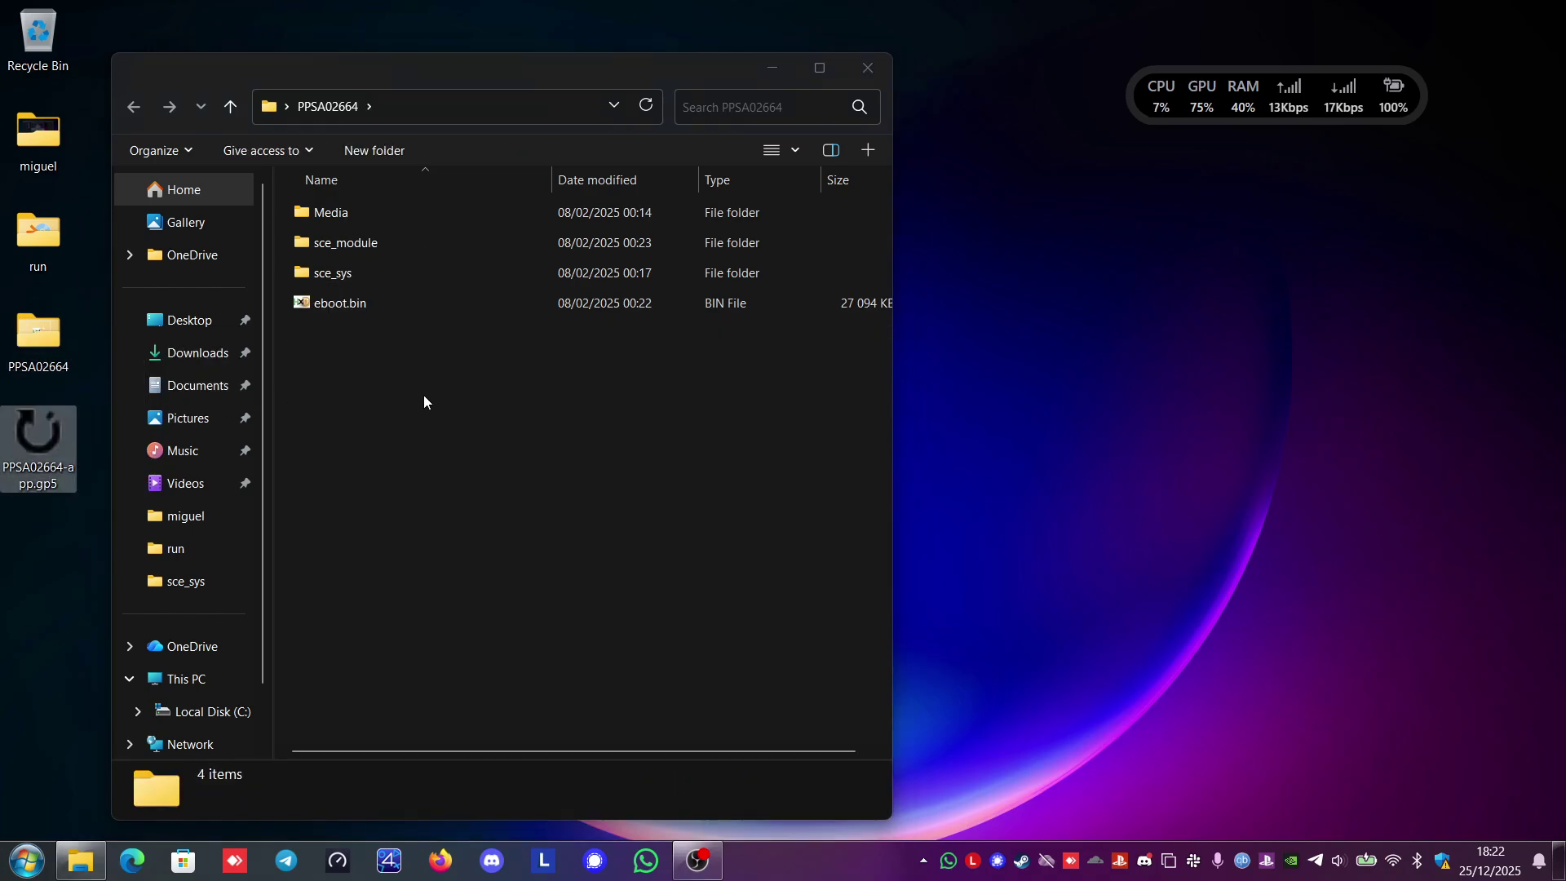
left_click(404, 370)
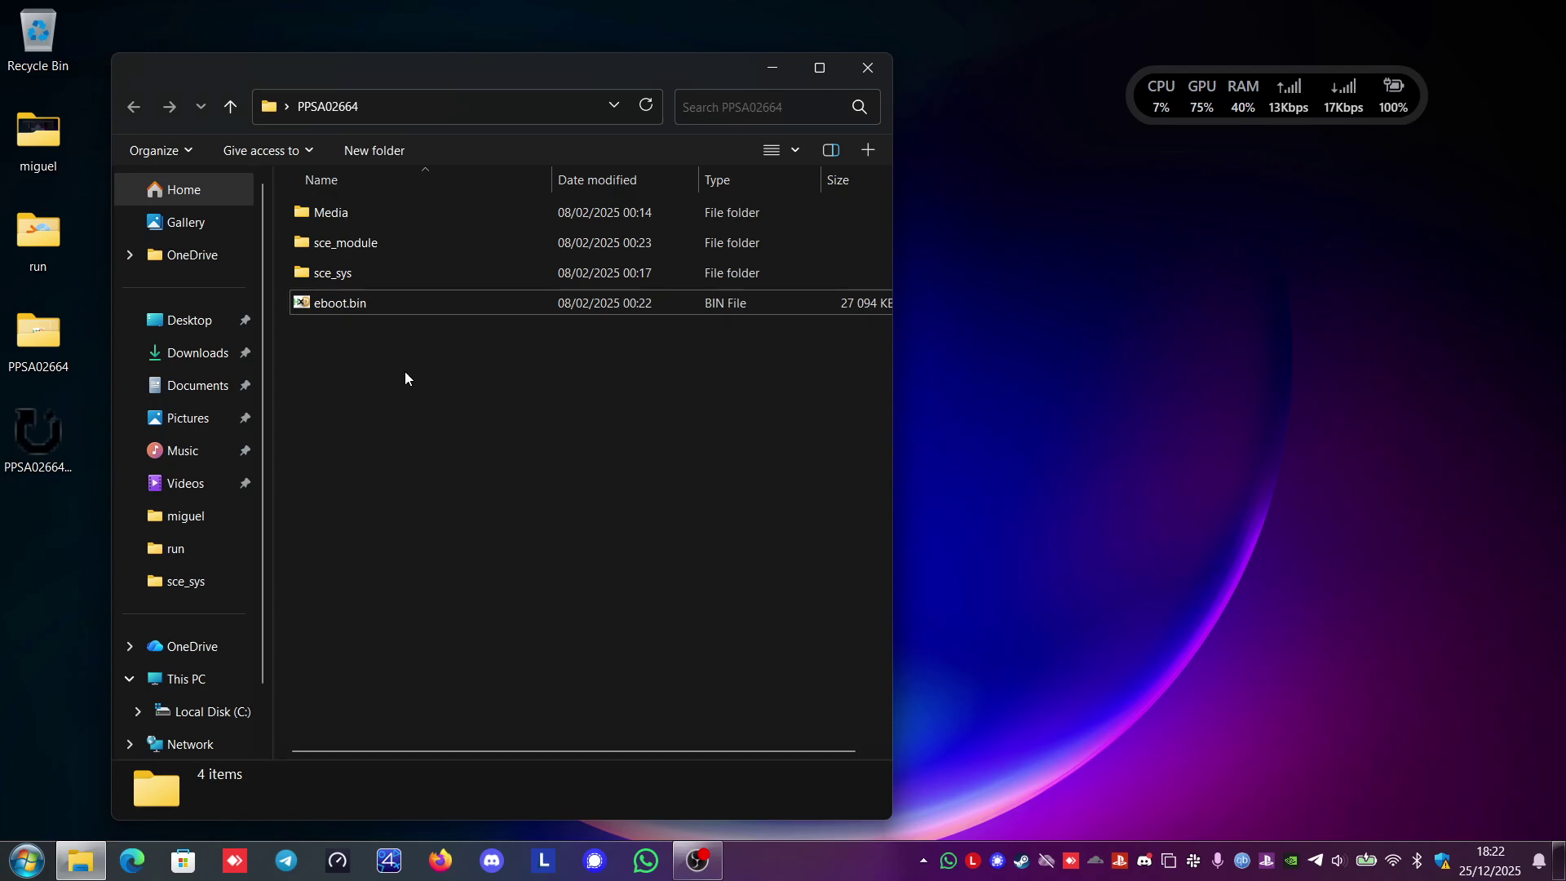
right_click(405, 373)
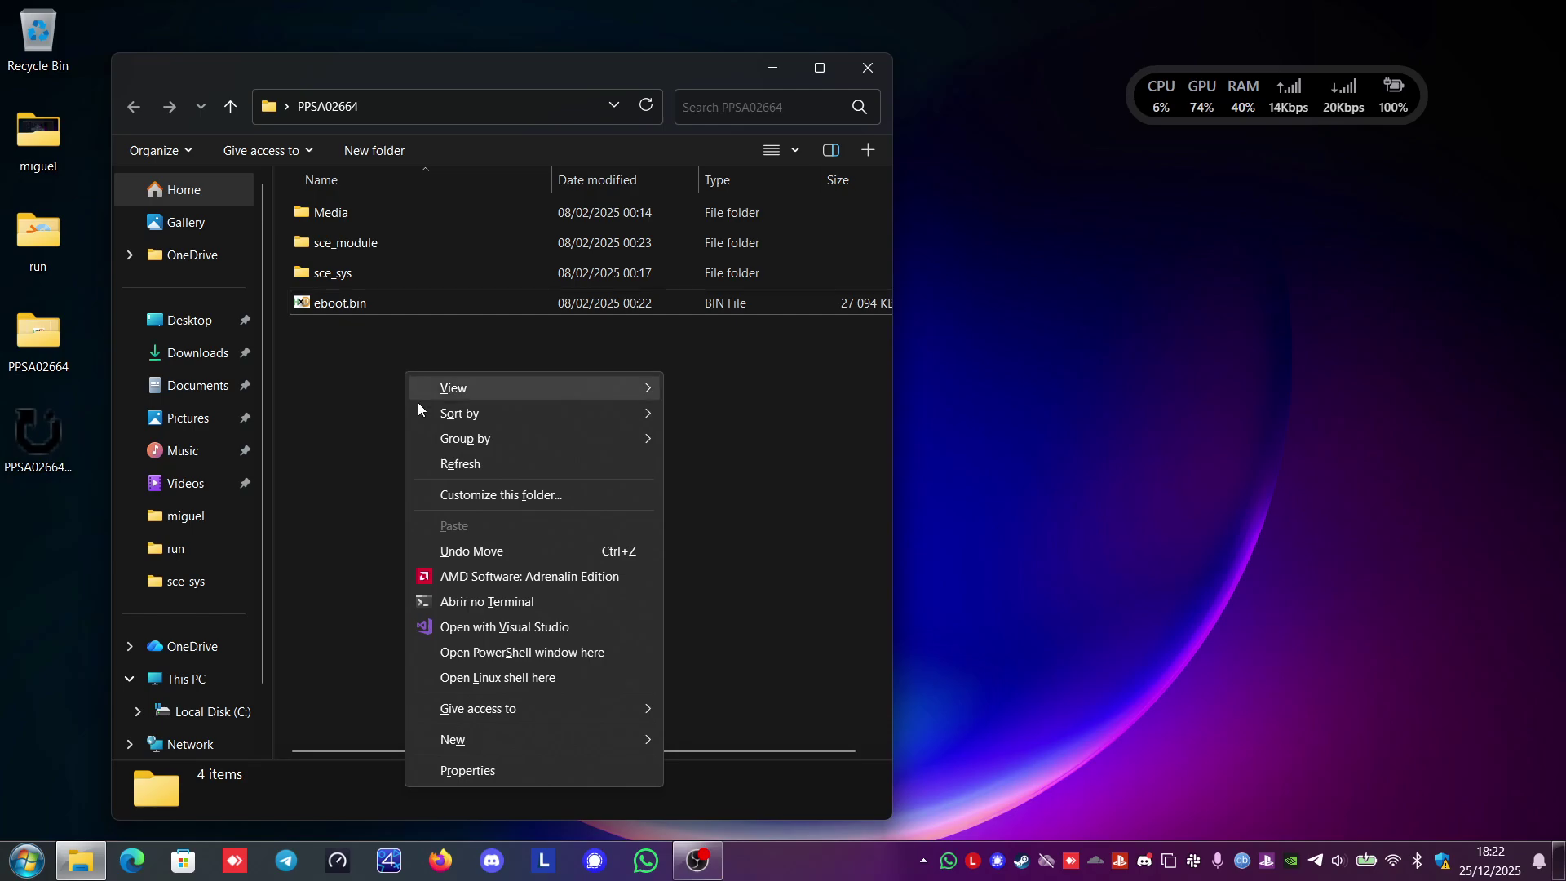
left_click(487, 677)
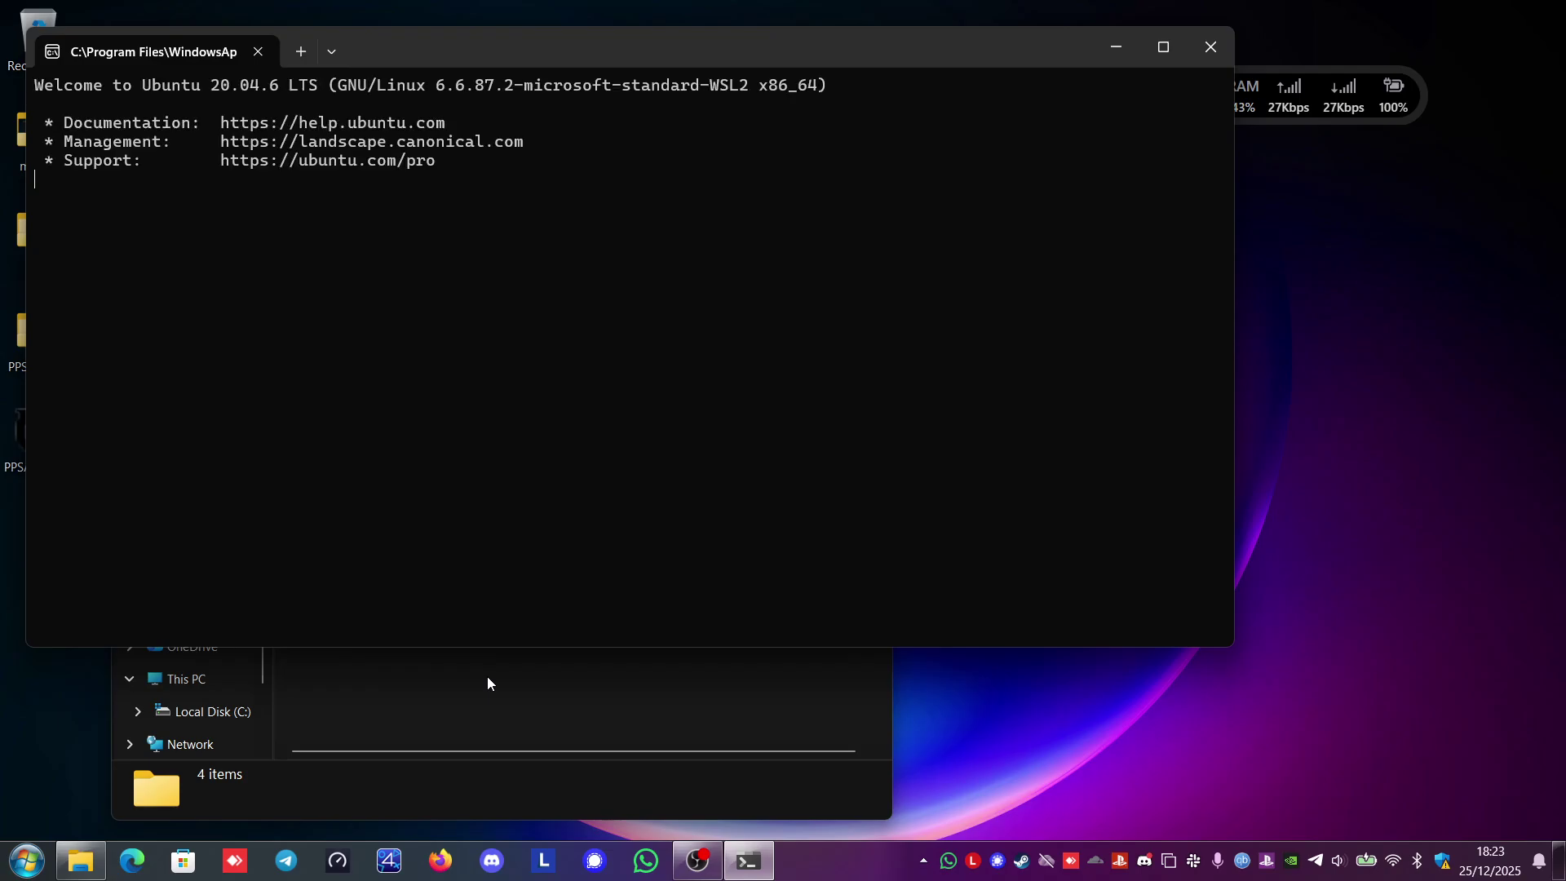
Run prospero-pub-cmd.exe help to list the tool's available commands
type("pro")
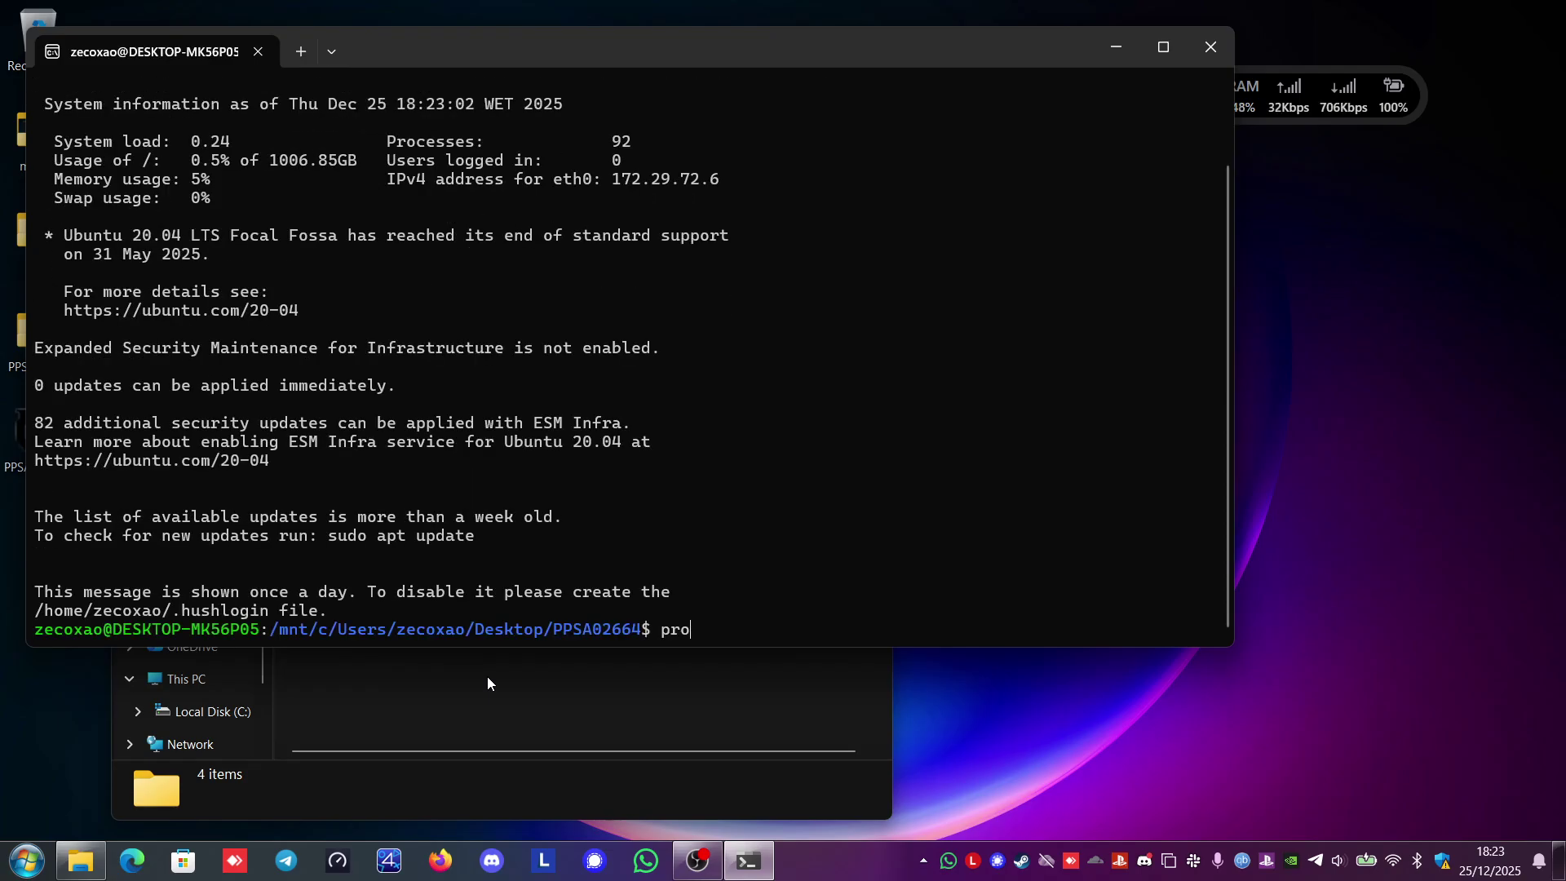
type("spero-")
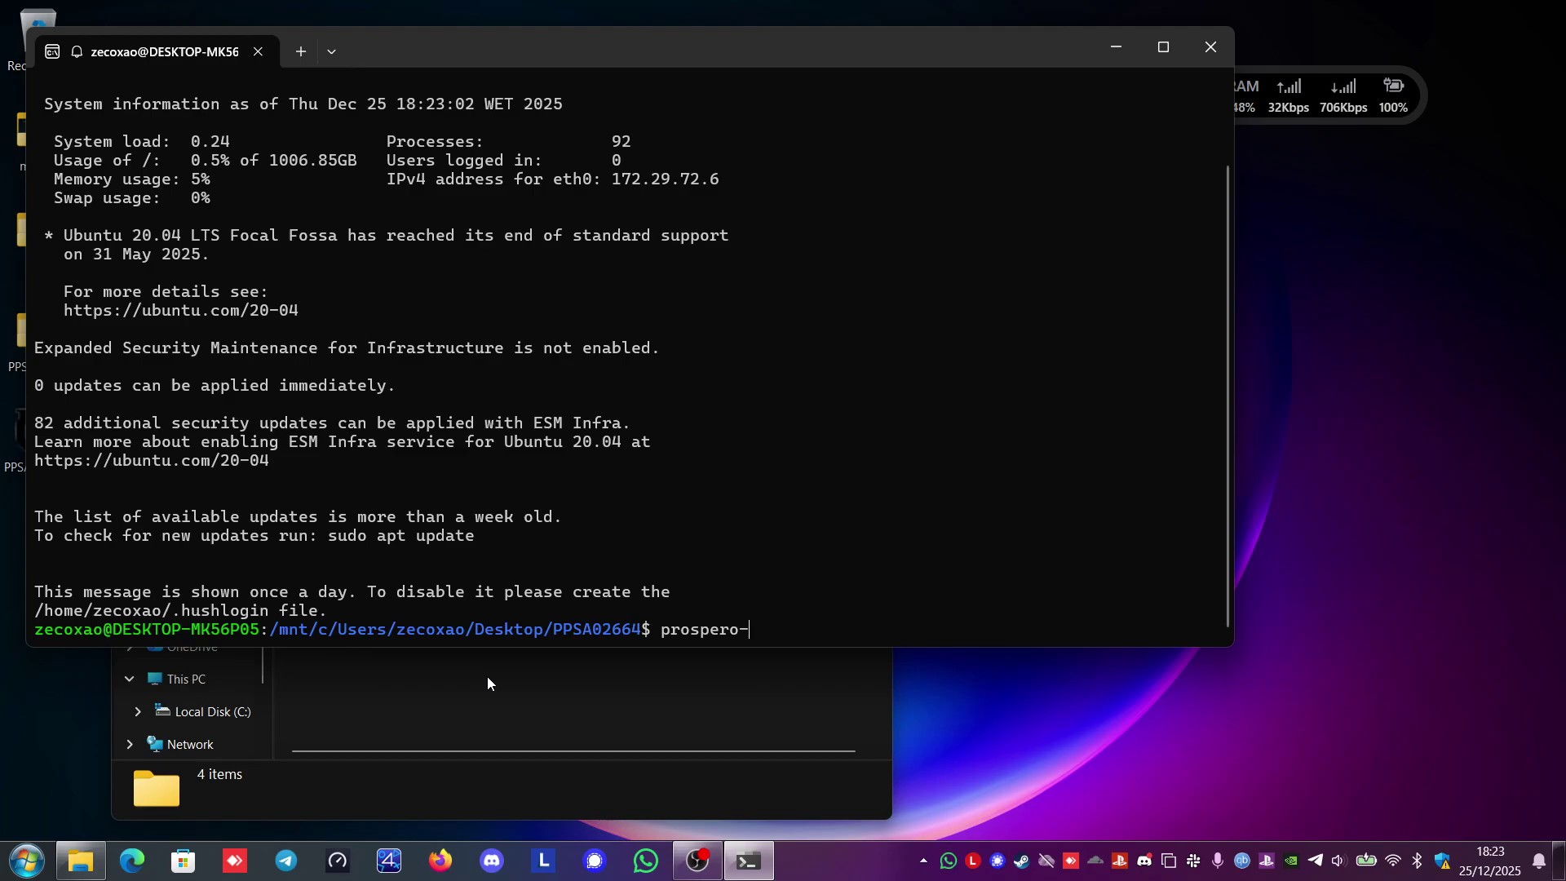
type("pub.-")
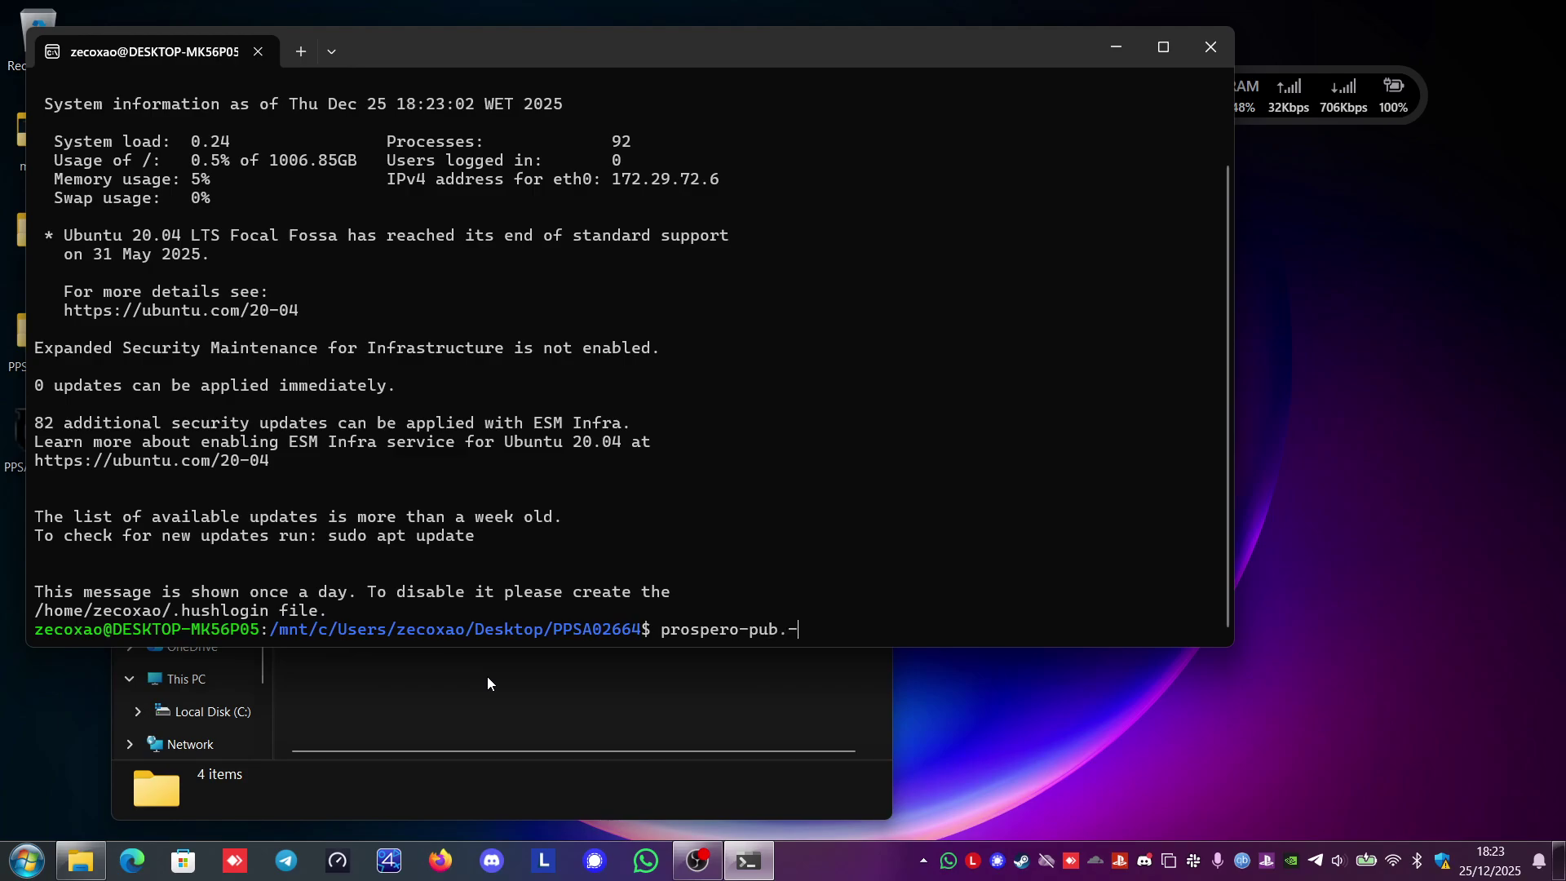
key("BackSpace")
key("BackSpace")
type("-cmd.exe")
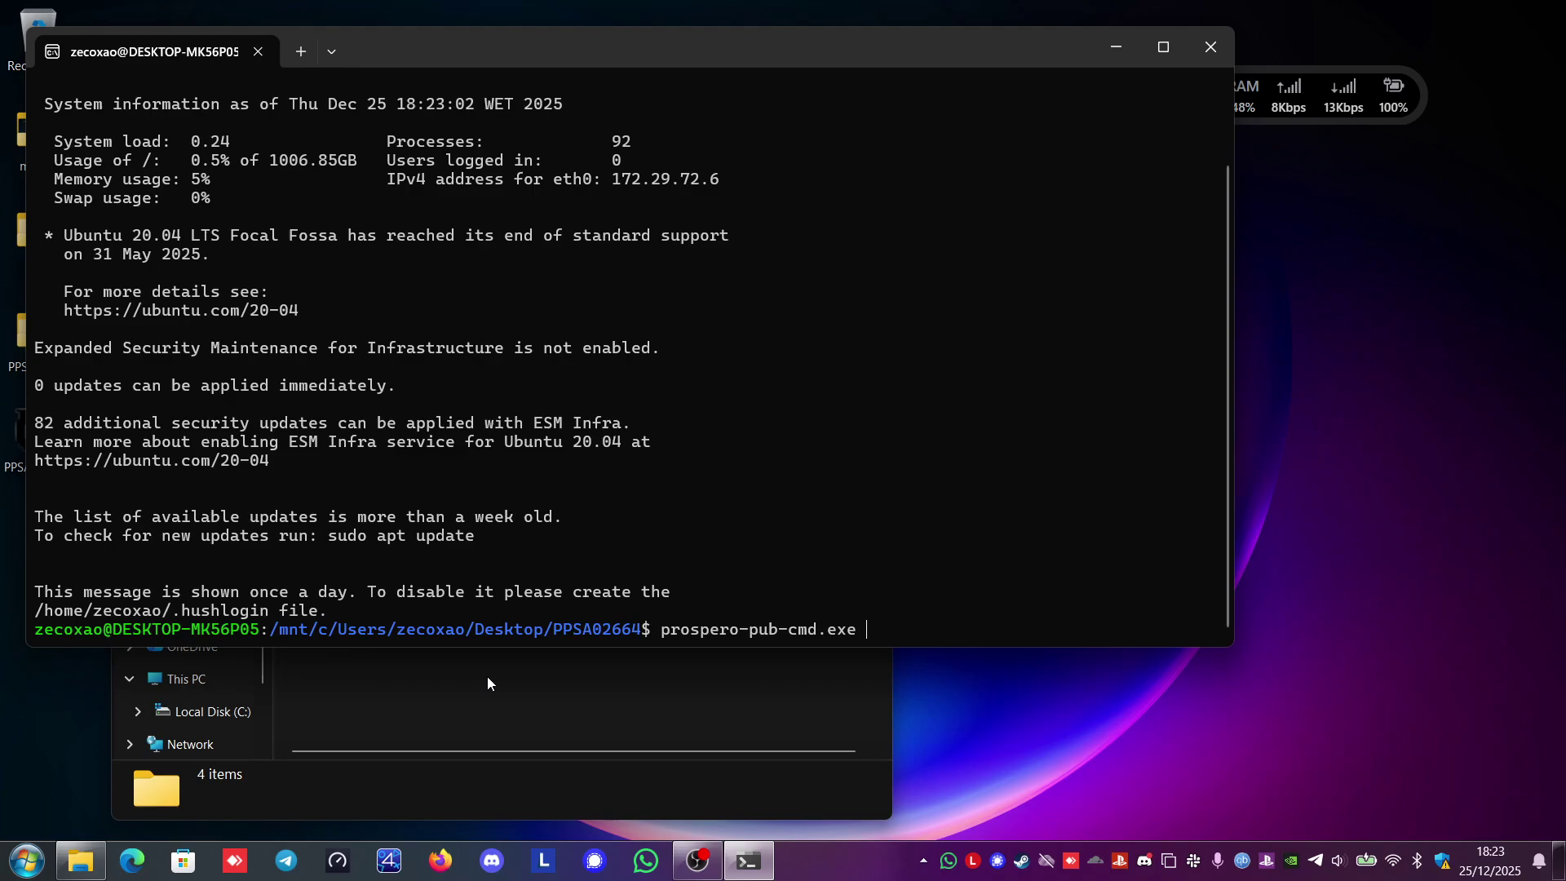
type(" help")
key("Return")
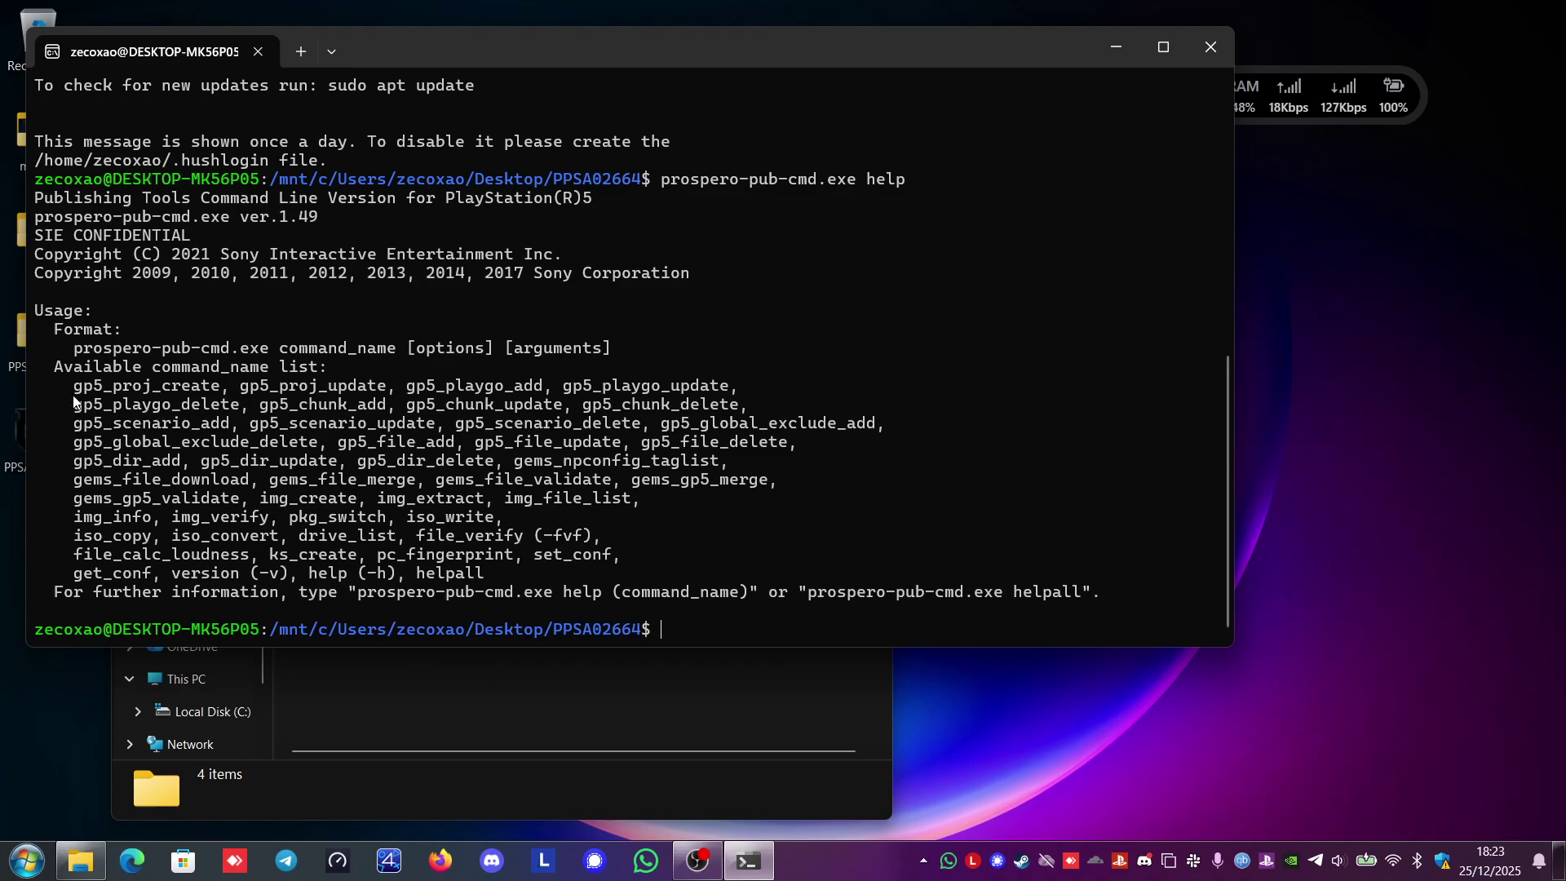
Copy gp5_proj_create from the list and enter 'prospero-pub-cmd.exe help gp5_proj_create' at the prompt
left_click_drag(74, 386, 507, 570)
right_click(507, 570)
left_click_drag(78, 393, 220, 398)
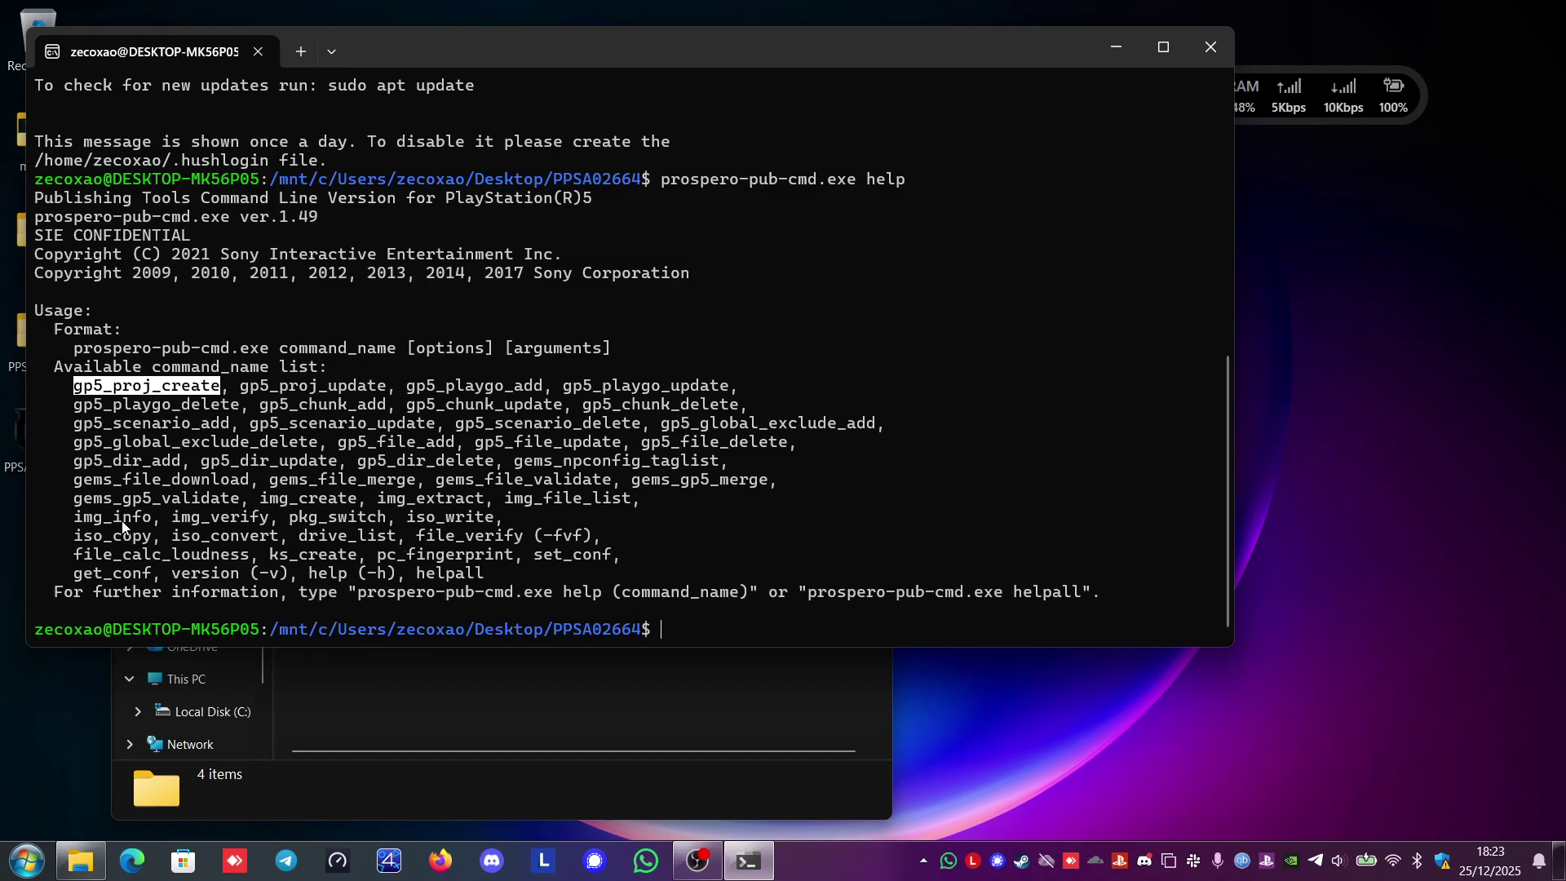
left_click_drag(262, 500, 358, 505)
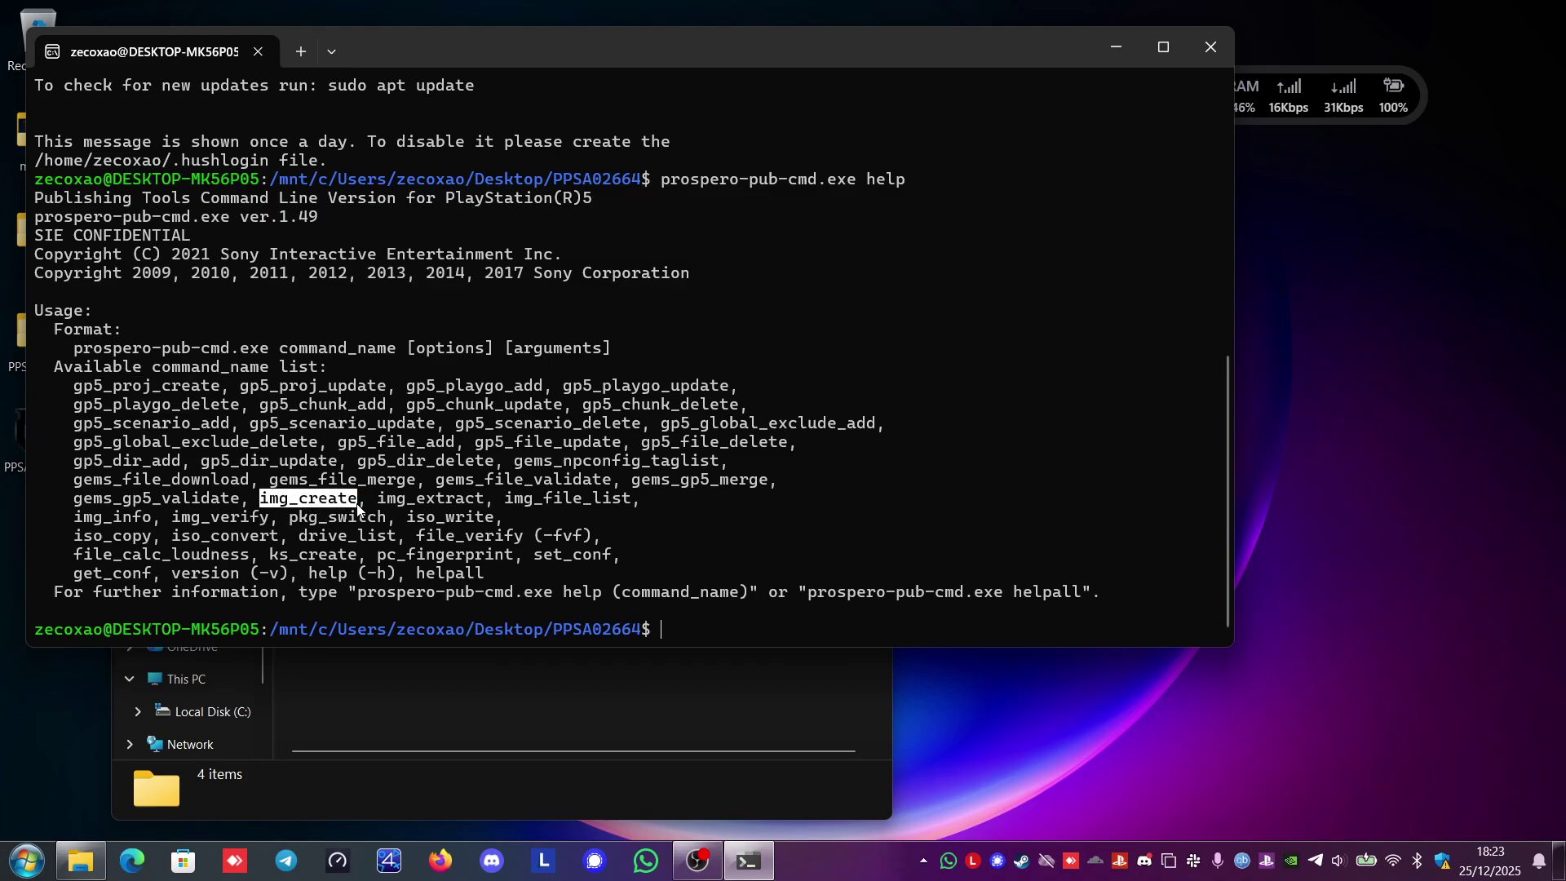
left_click(76, 397)
left_click_drag(76, 397, 220, 396)
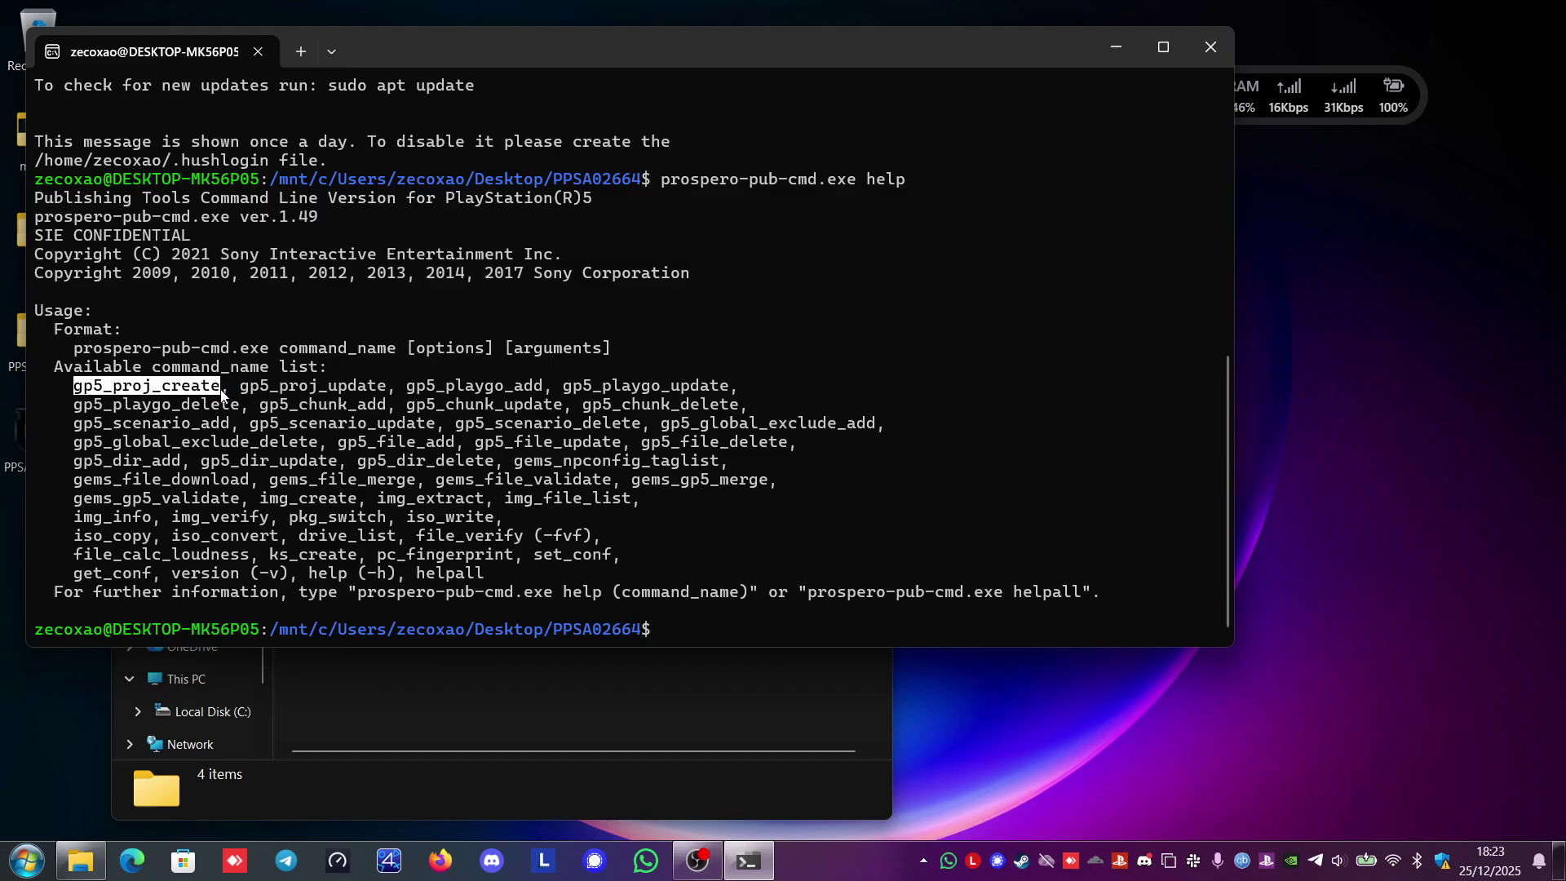
key("ctrl+c")
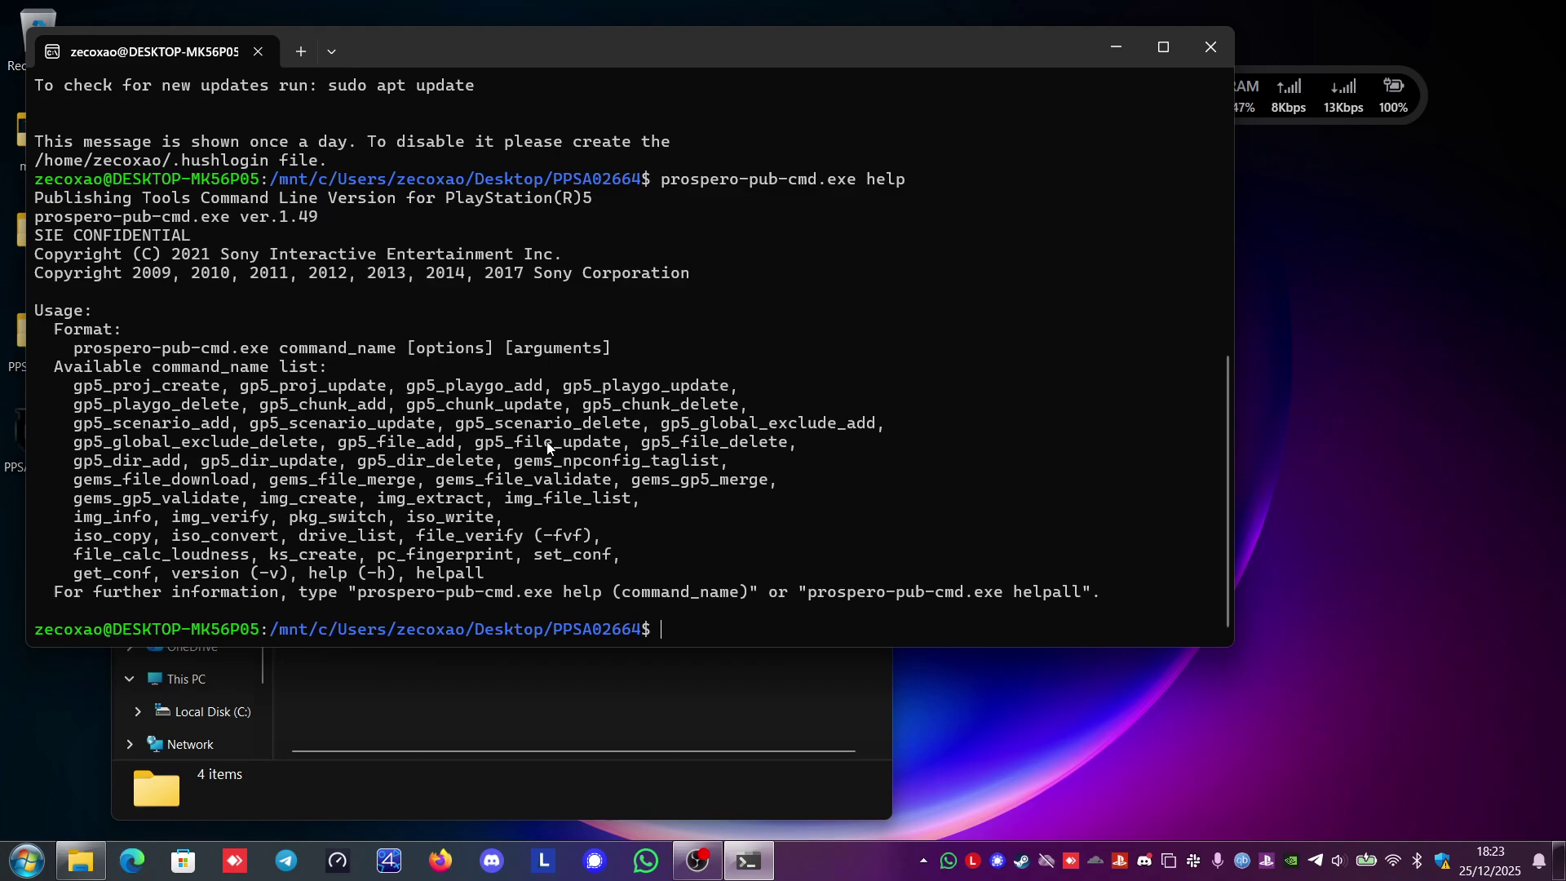
type("prospero-pub-")
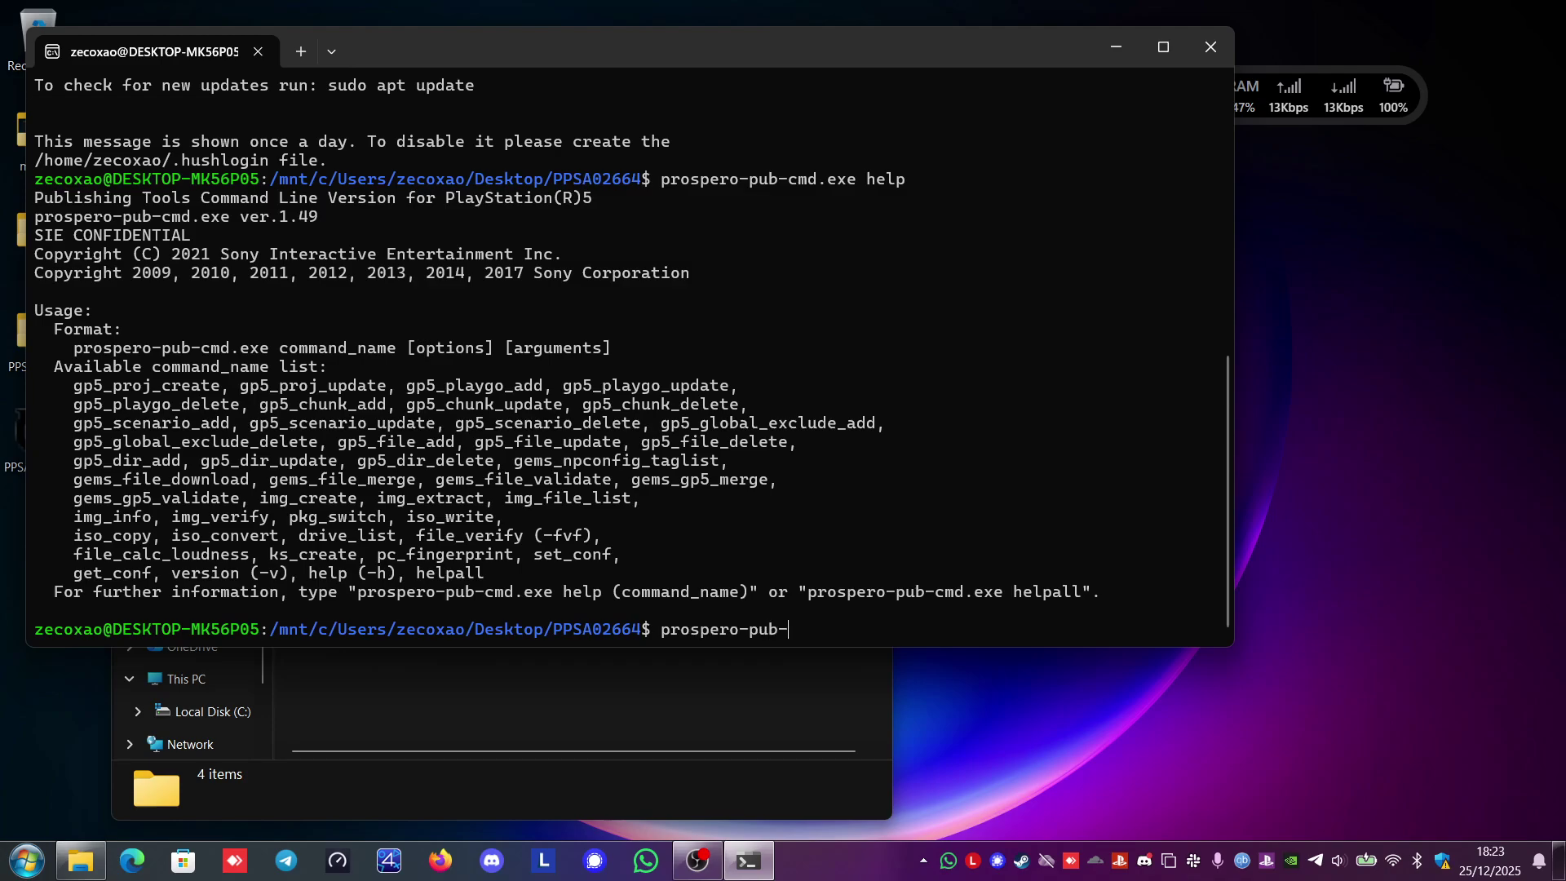
type("cmd.exe")
key("ctrl+v")
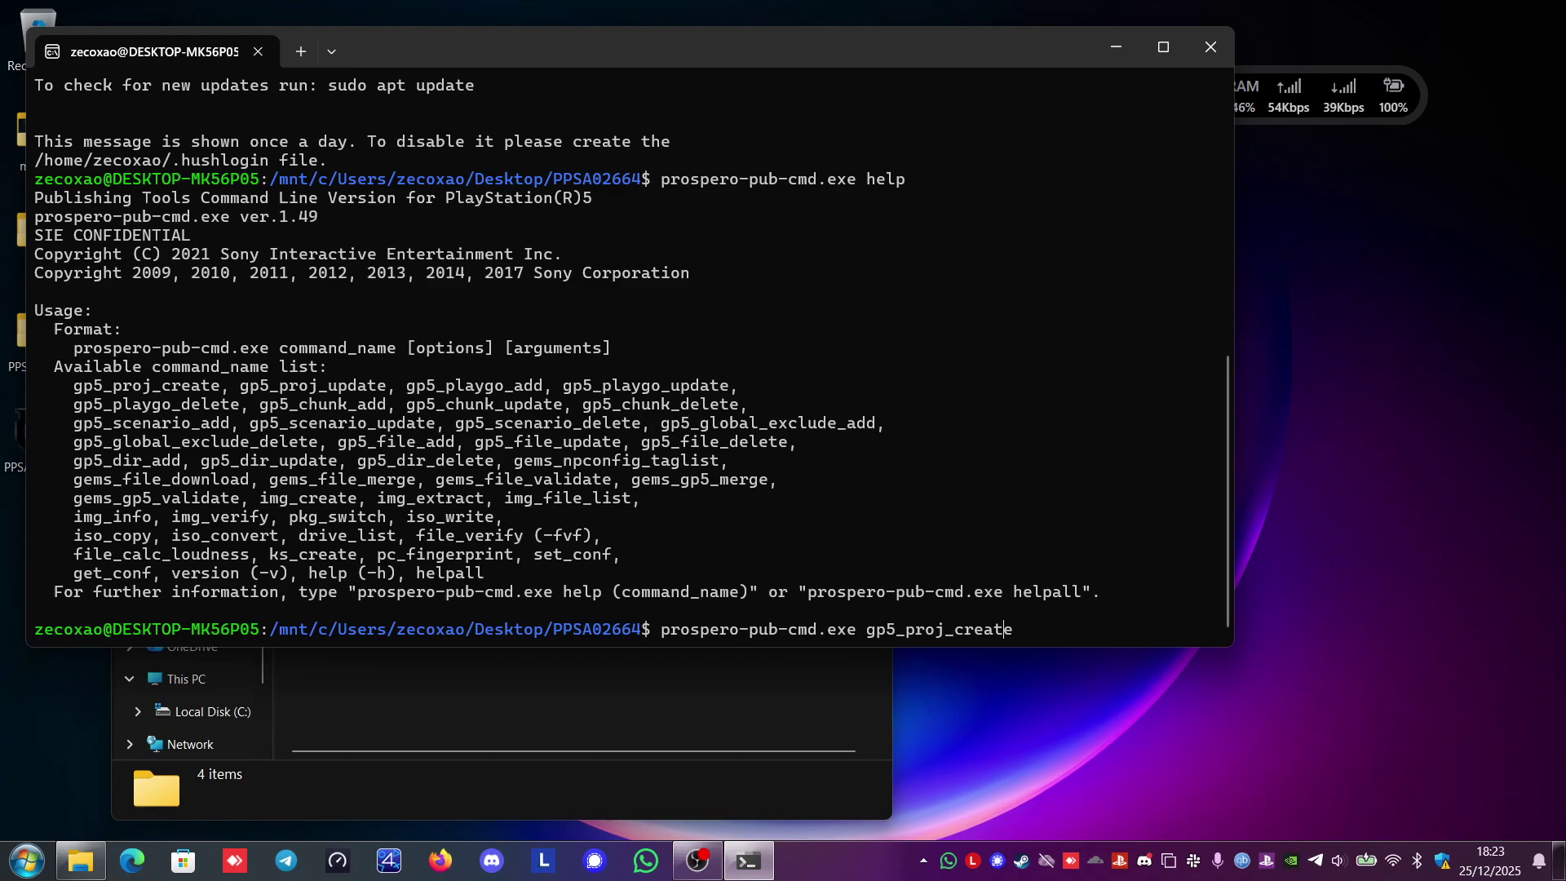
key("ctrl+Left")
type("help")
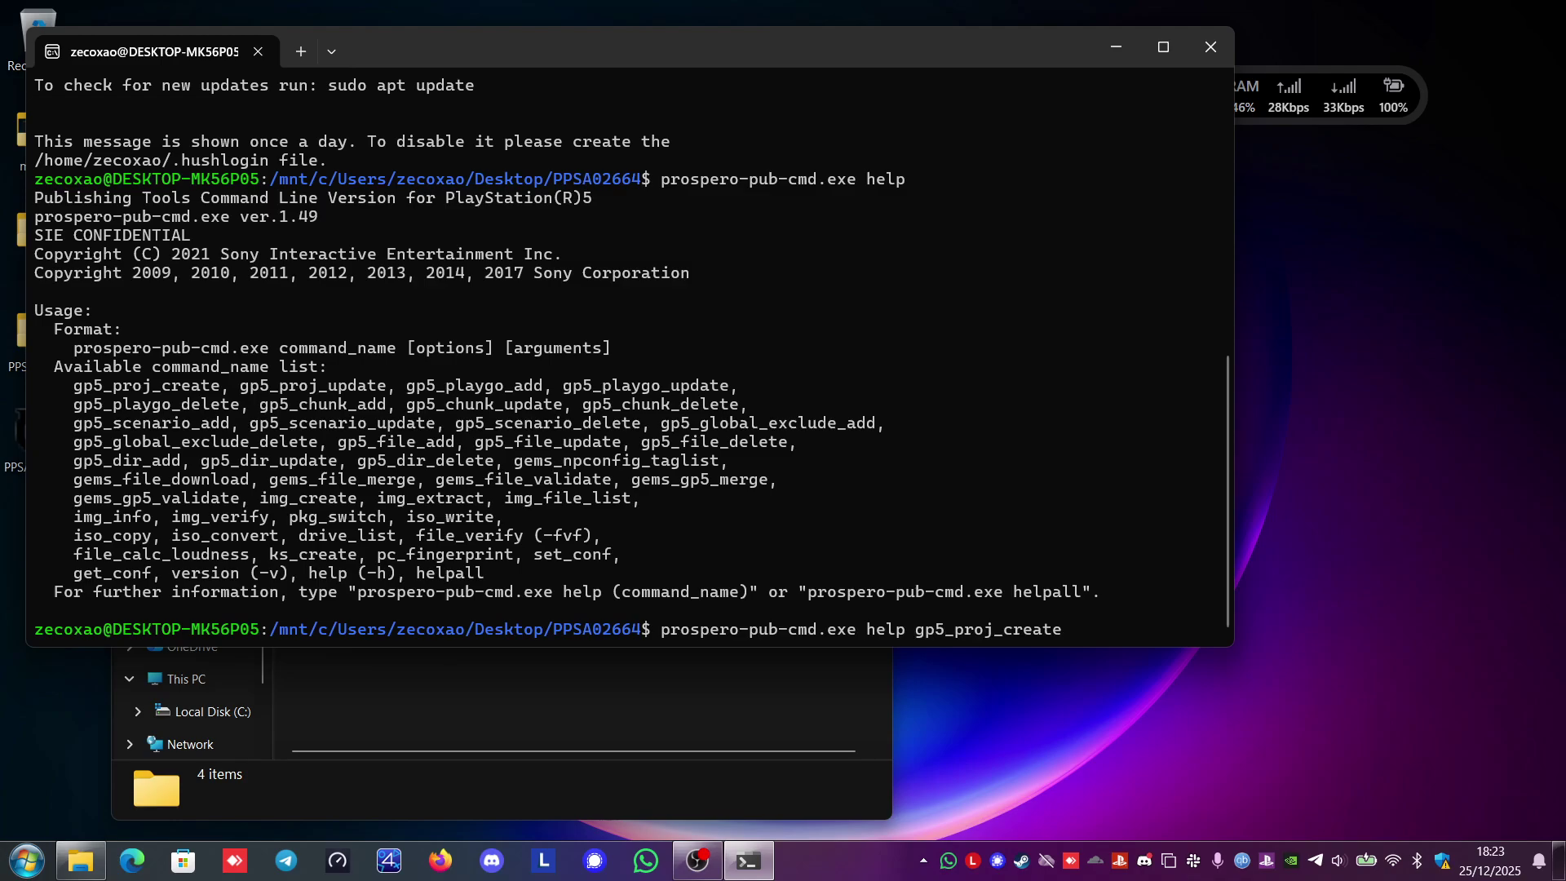
Run the gp5_proj_create help and select the example passcode and the prospero_ac value
key("Return")
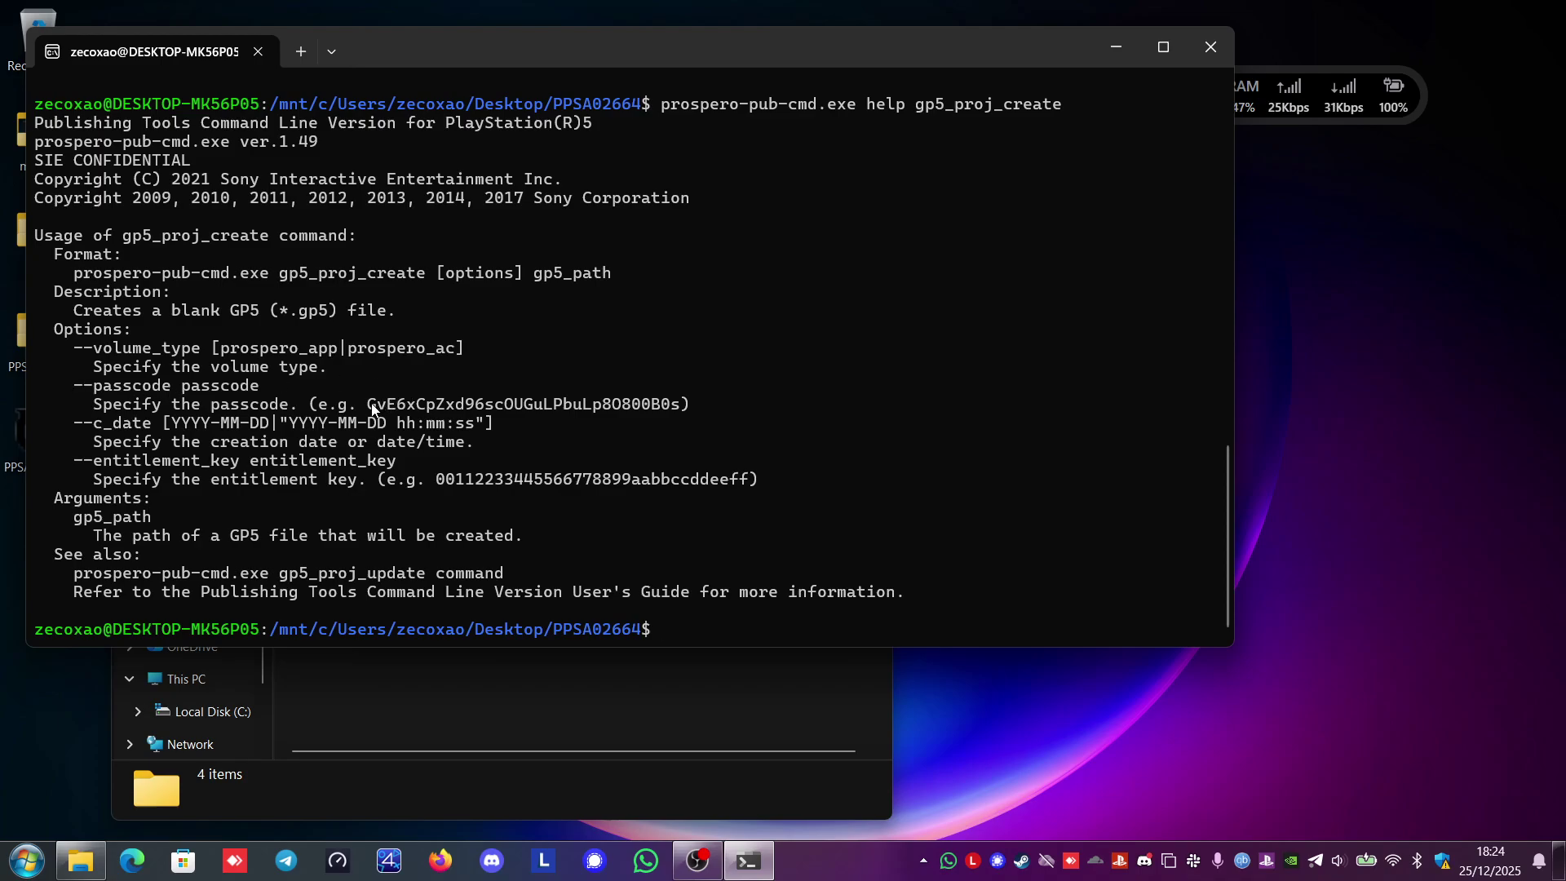
left_click_drag(371, 408, 676, 410)
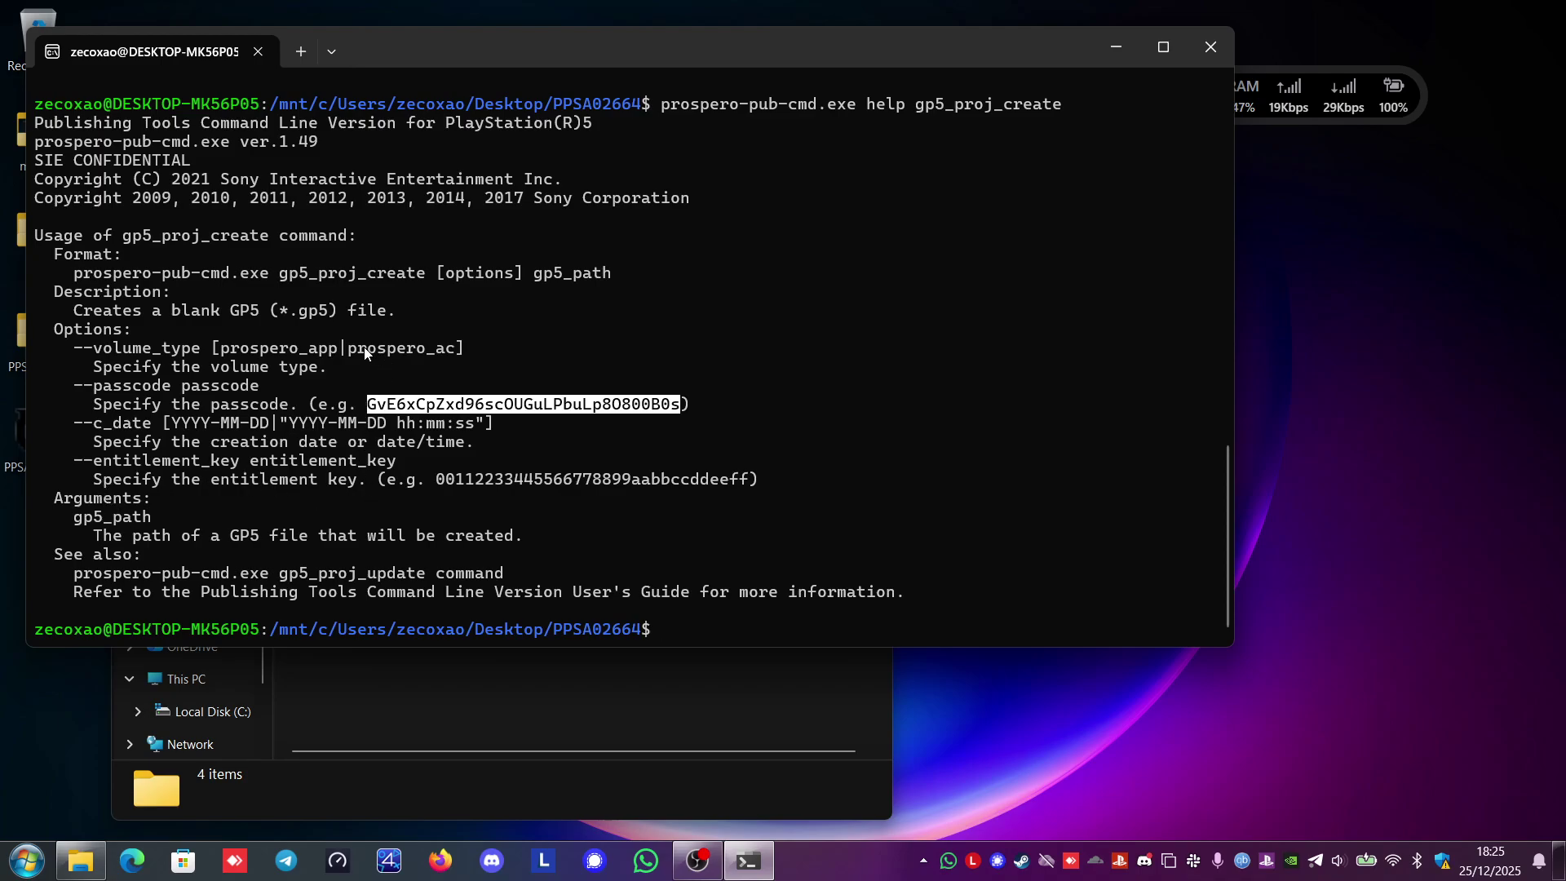
left_click_drag(349, 353, 454, 356)
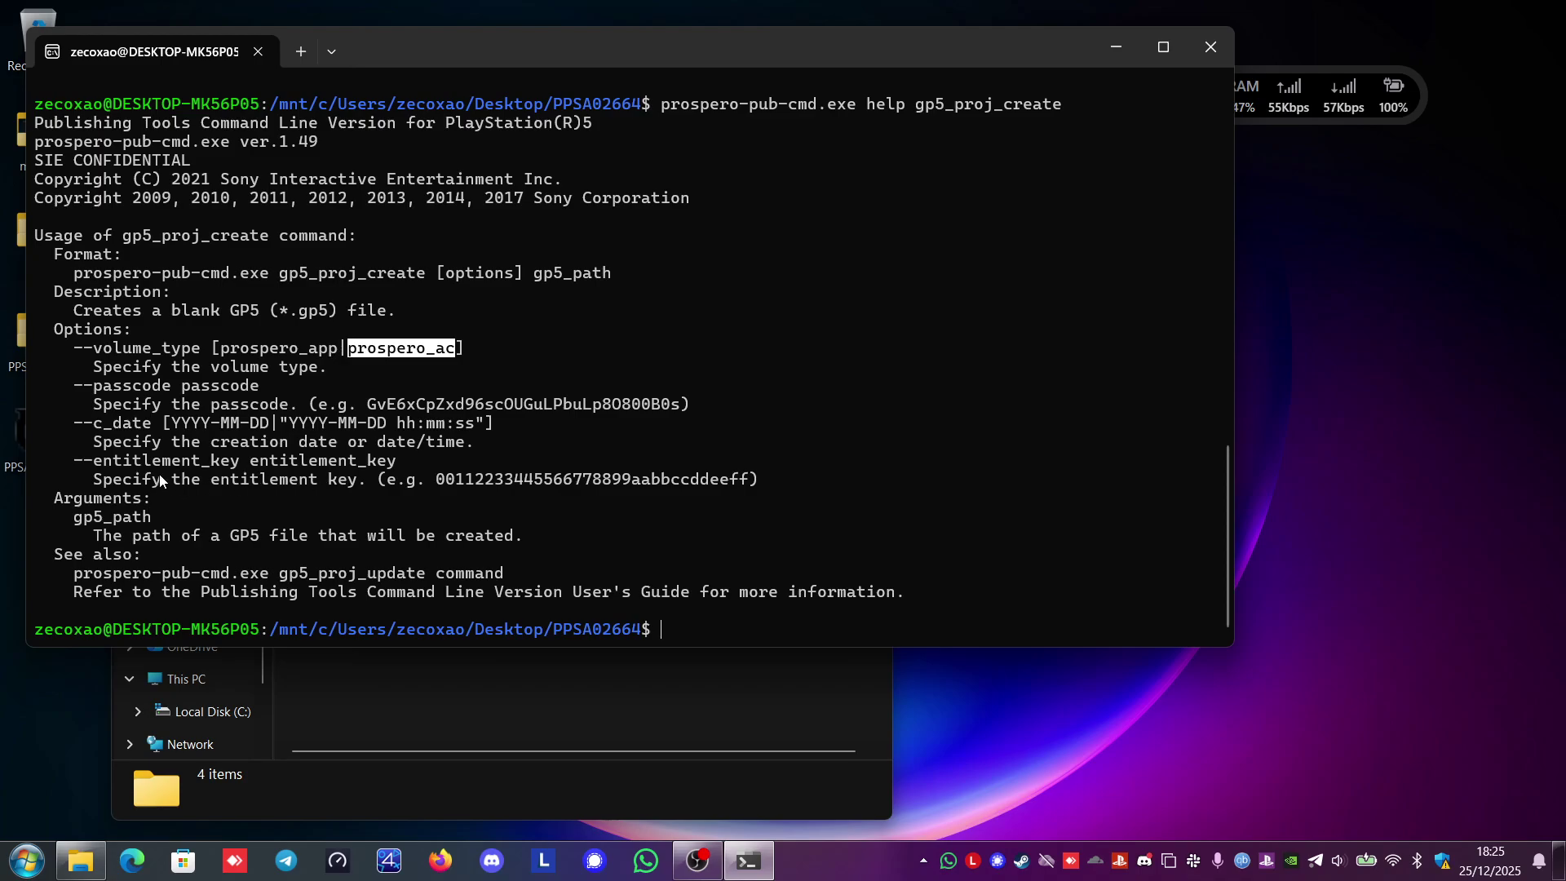
Create PPSA02664.gp5 with gp5_proj_create, using volume type prospero_app and the example passcode
key("Up")
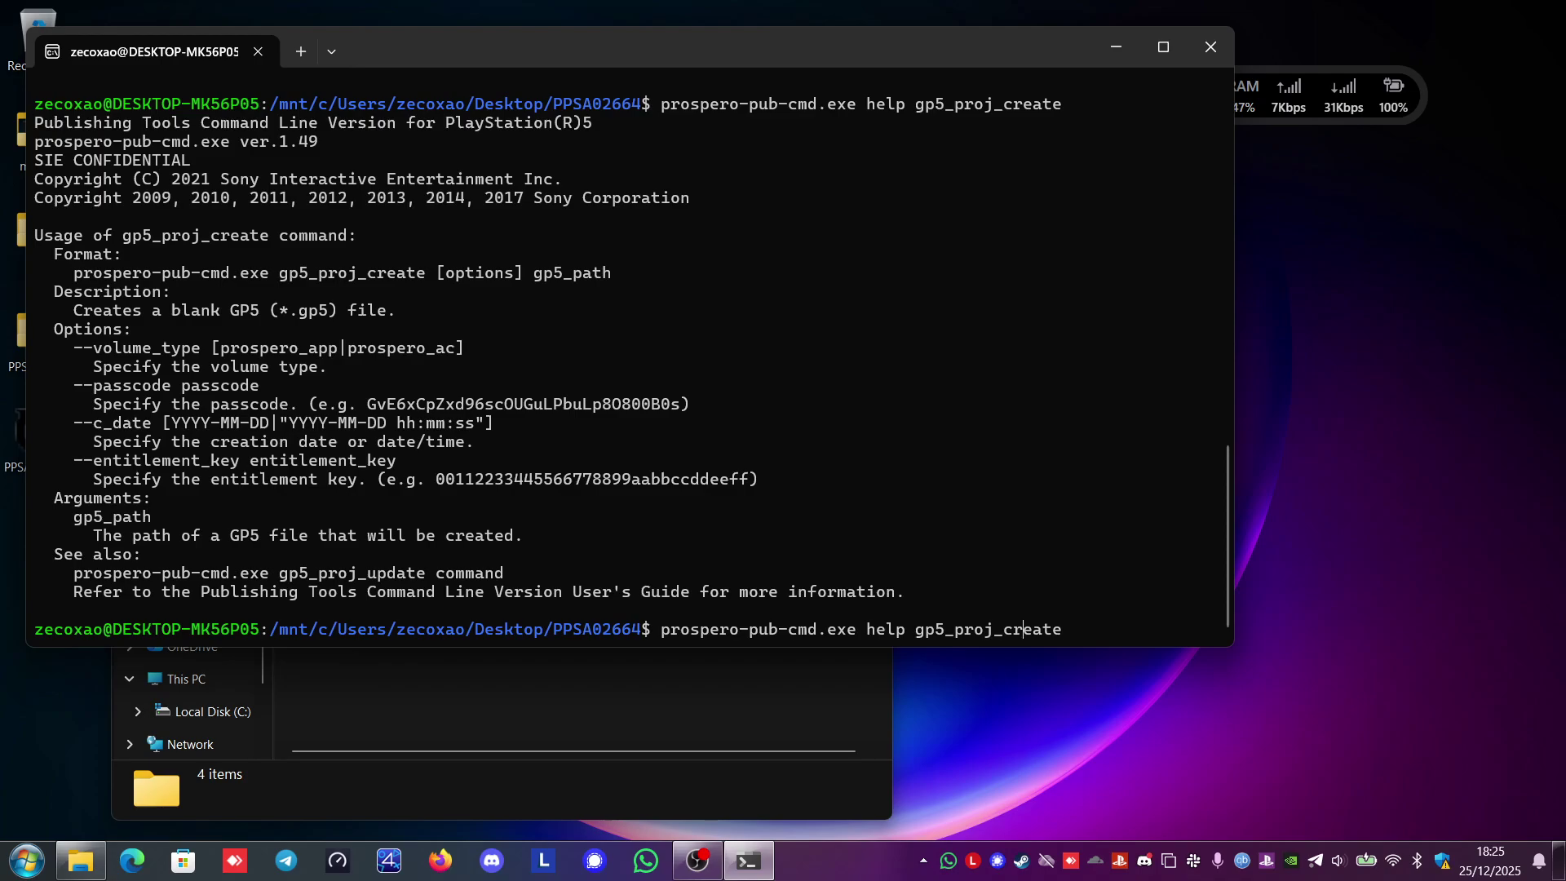
key("BackSpace")
key("BackSpace")
key("BackSpace")
key("BackSpace")
key("BackSpace")
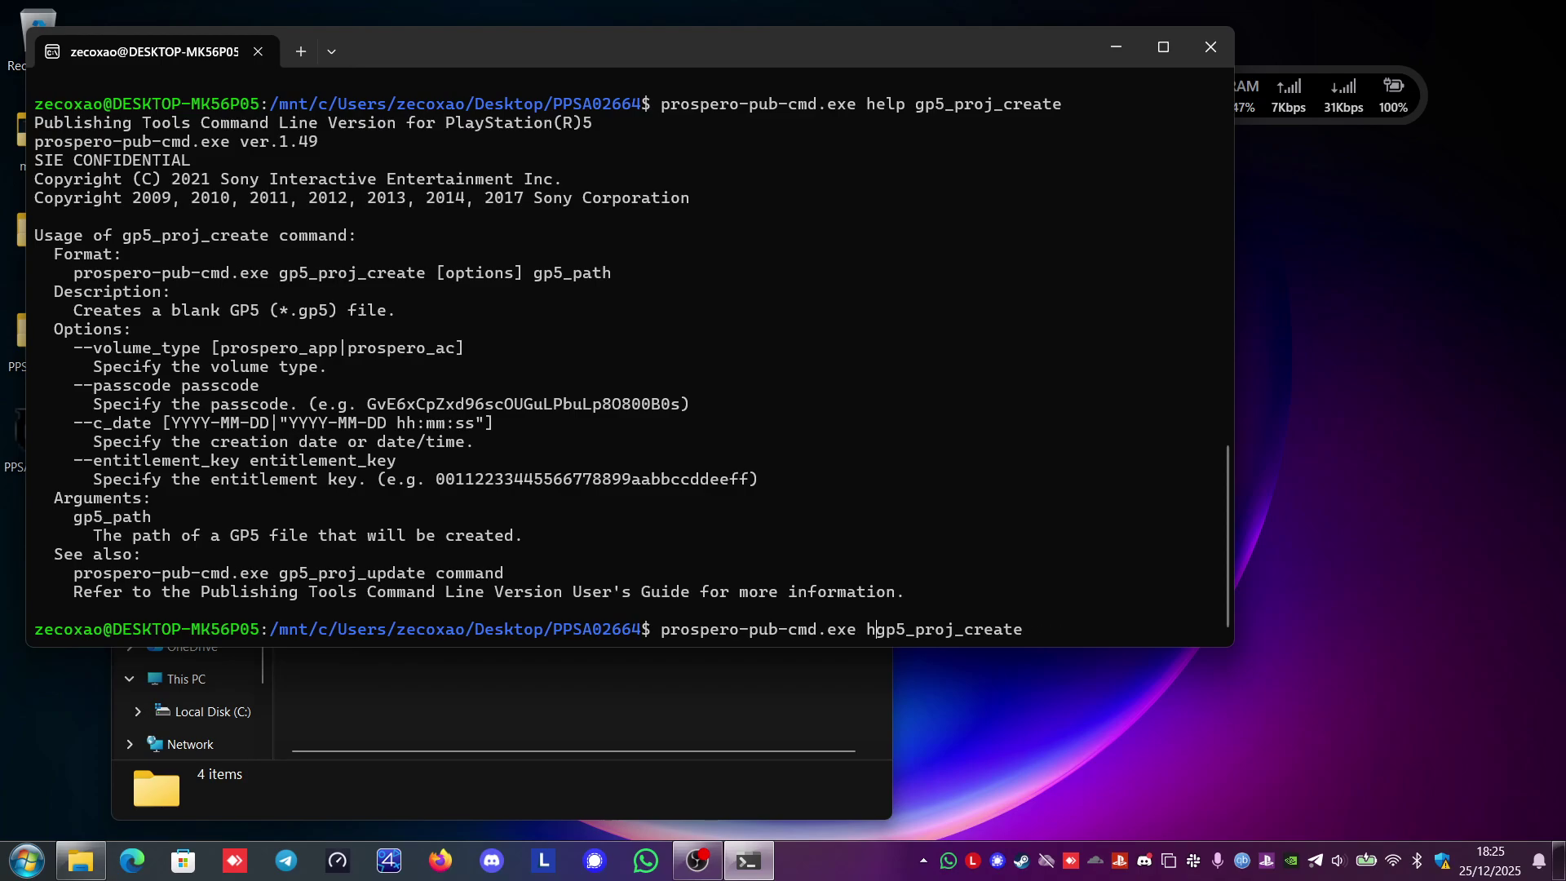
left_click(954, 629)
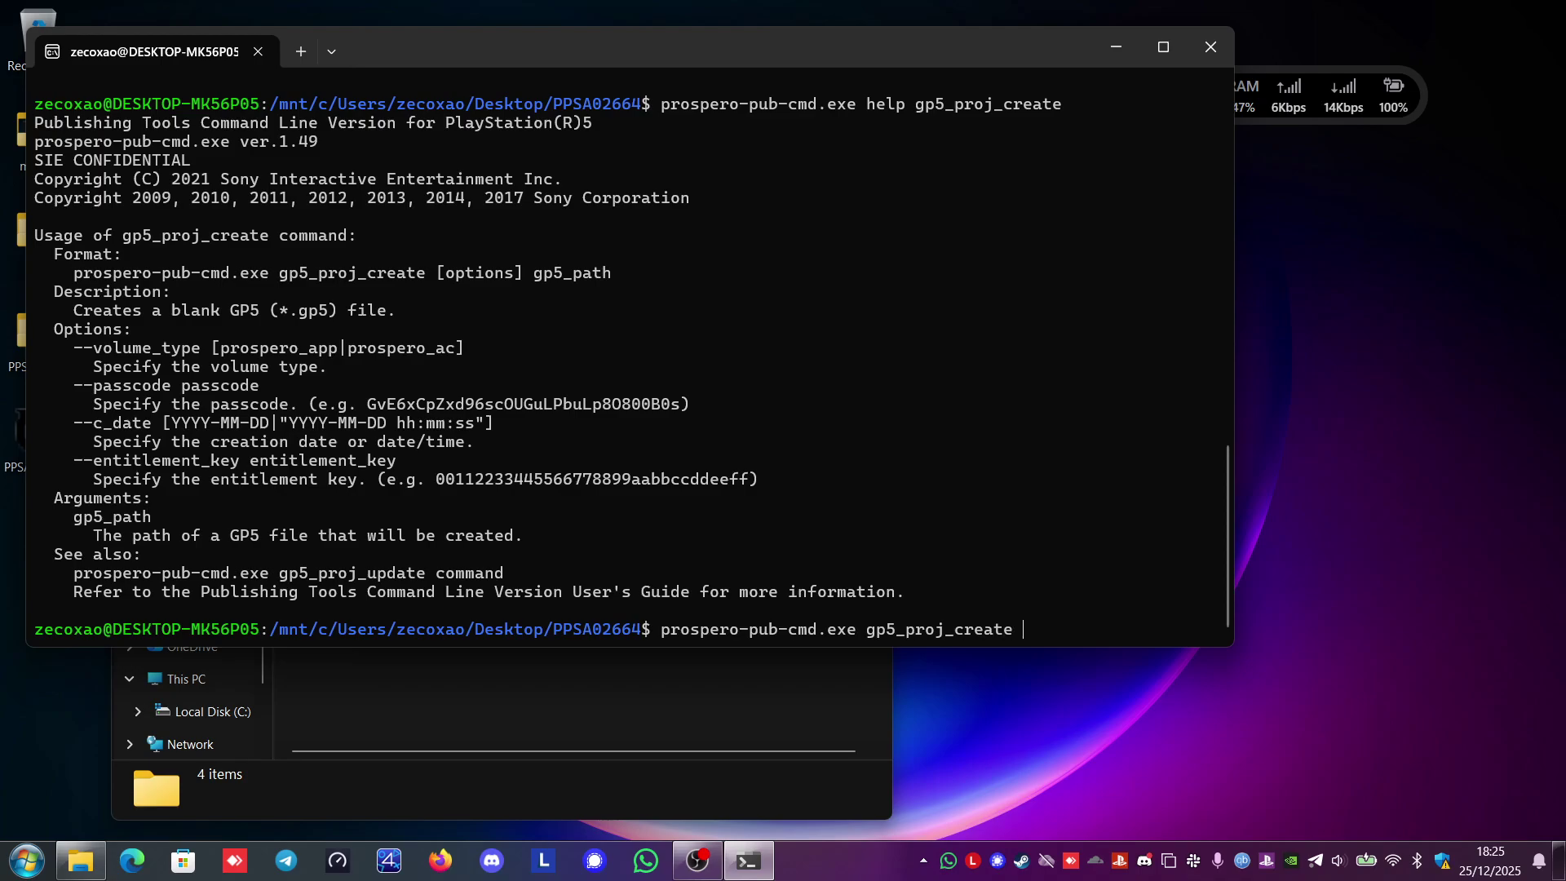
type("--volume_type")
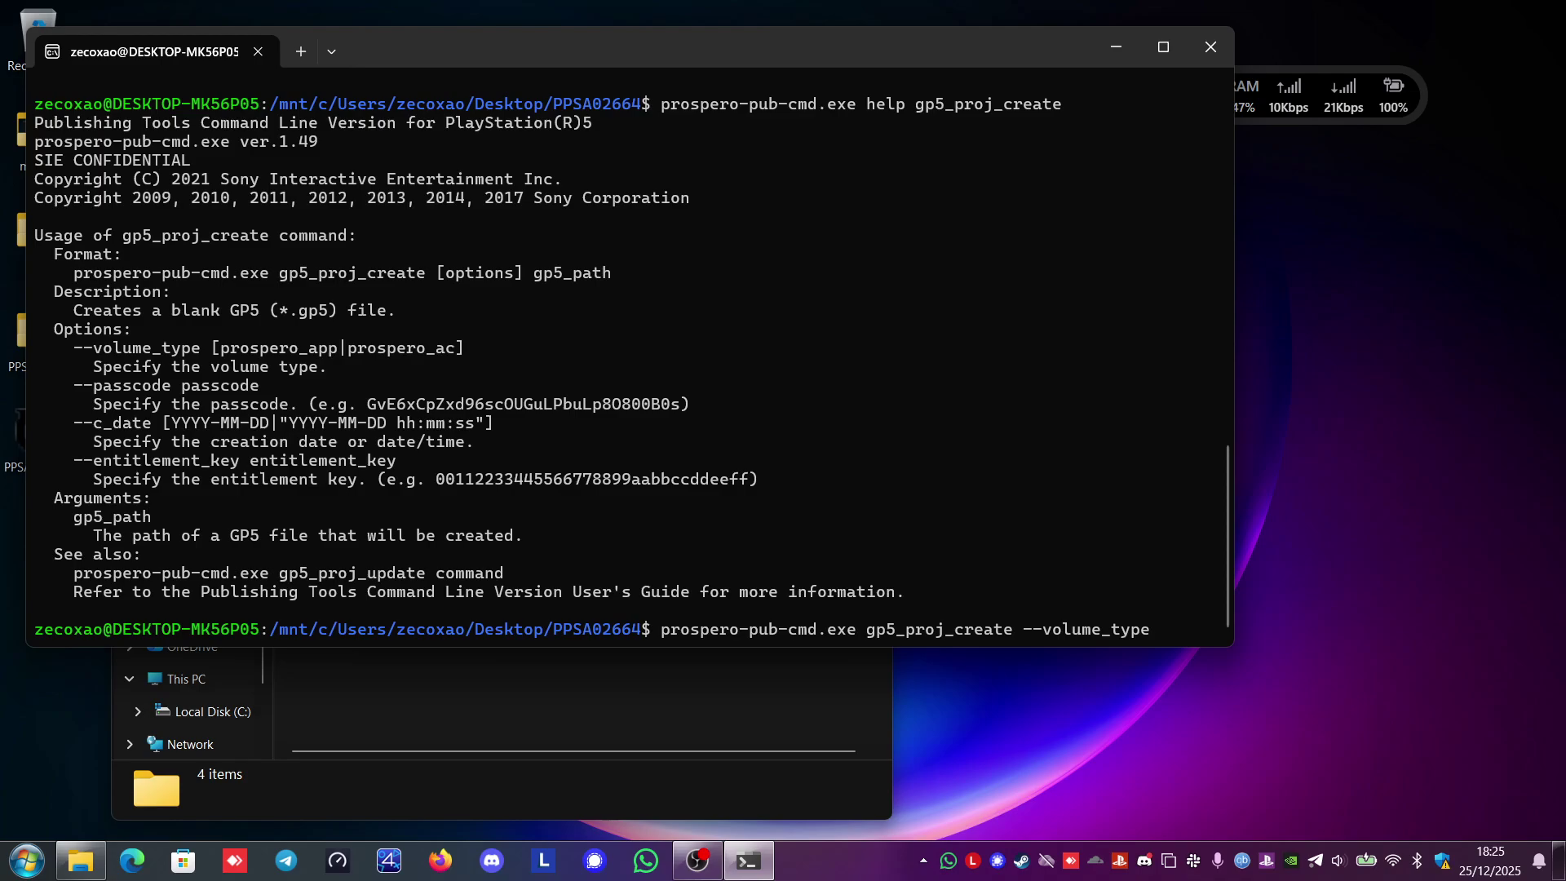
type(" prospero")
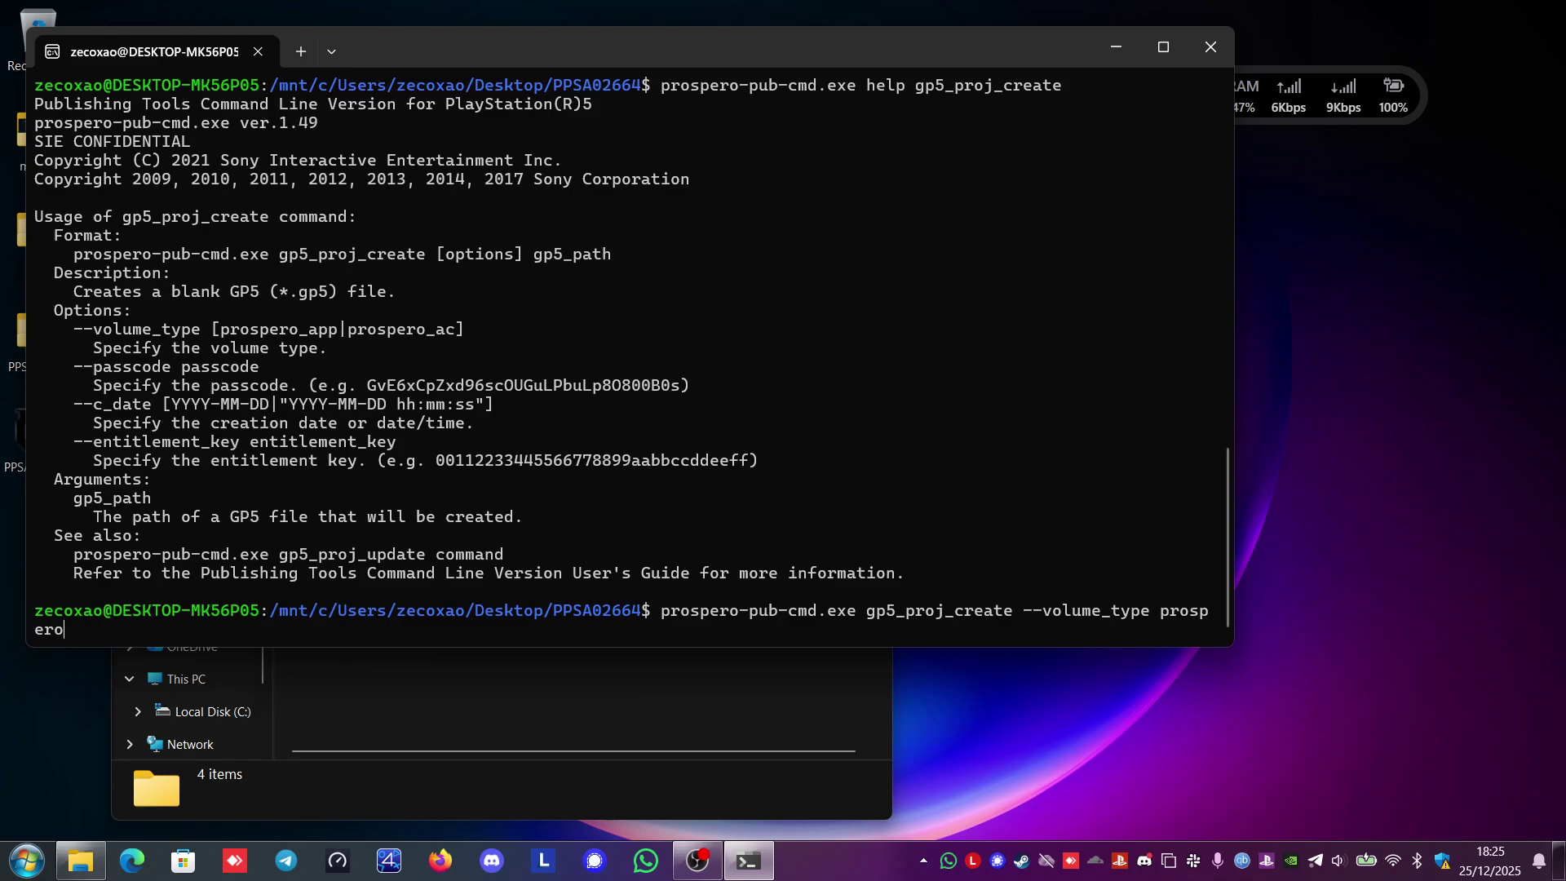
type("_app --passcode")
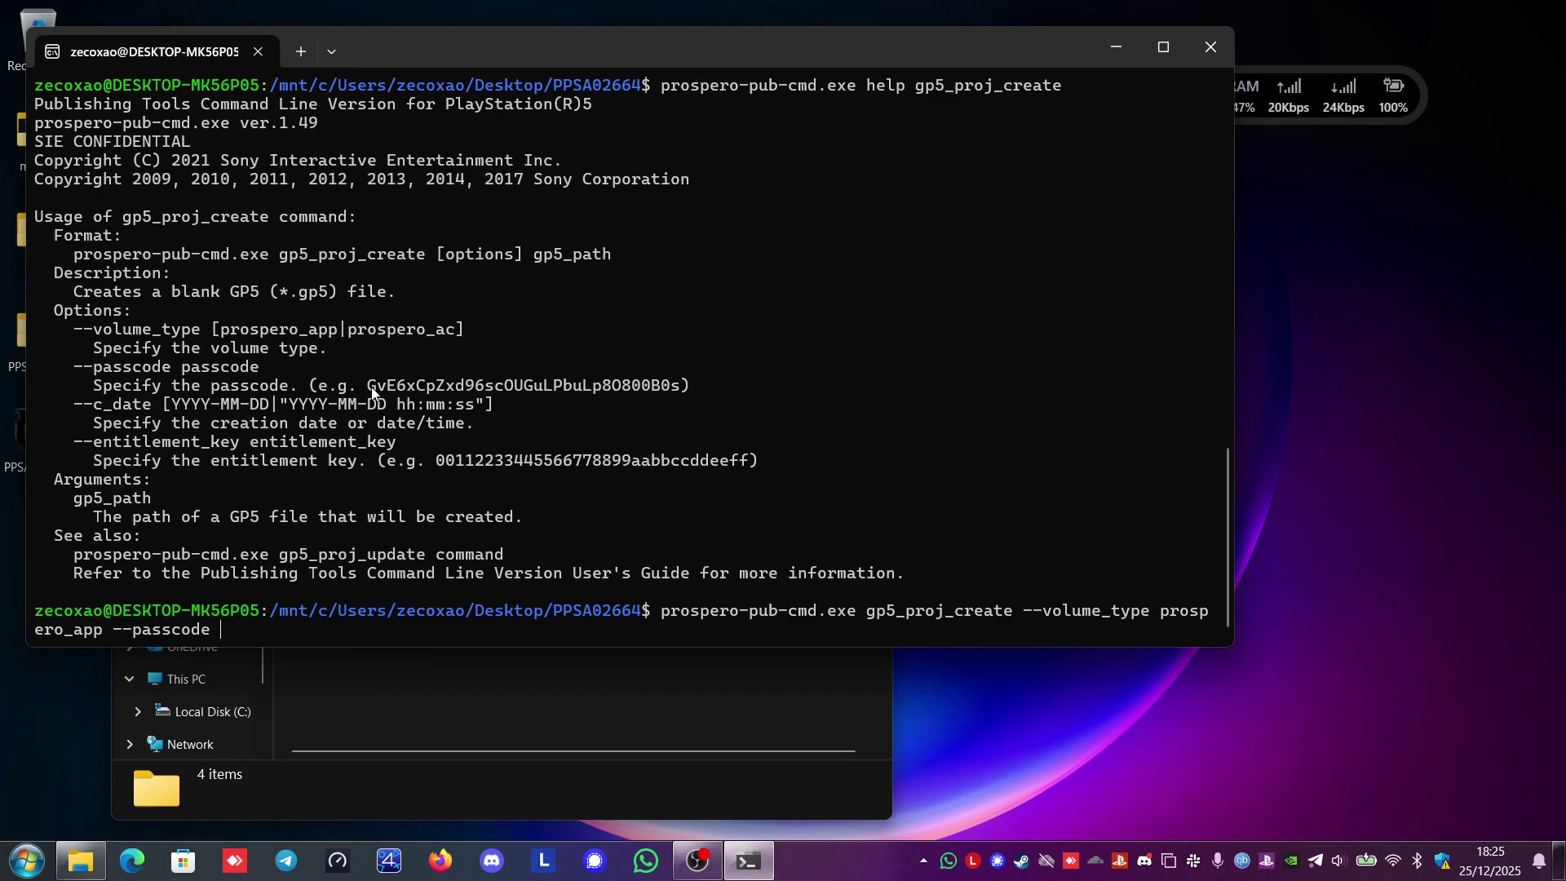
left_click_drag(368, 393, 681, 393)
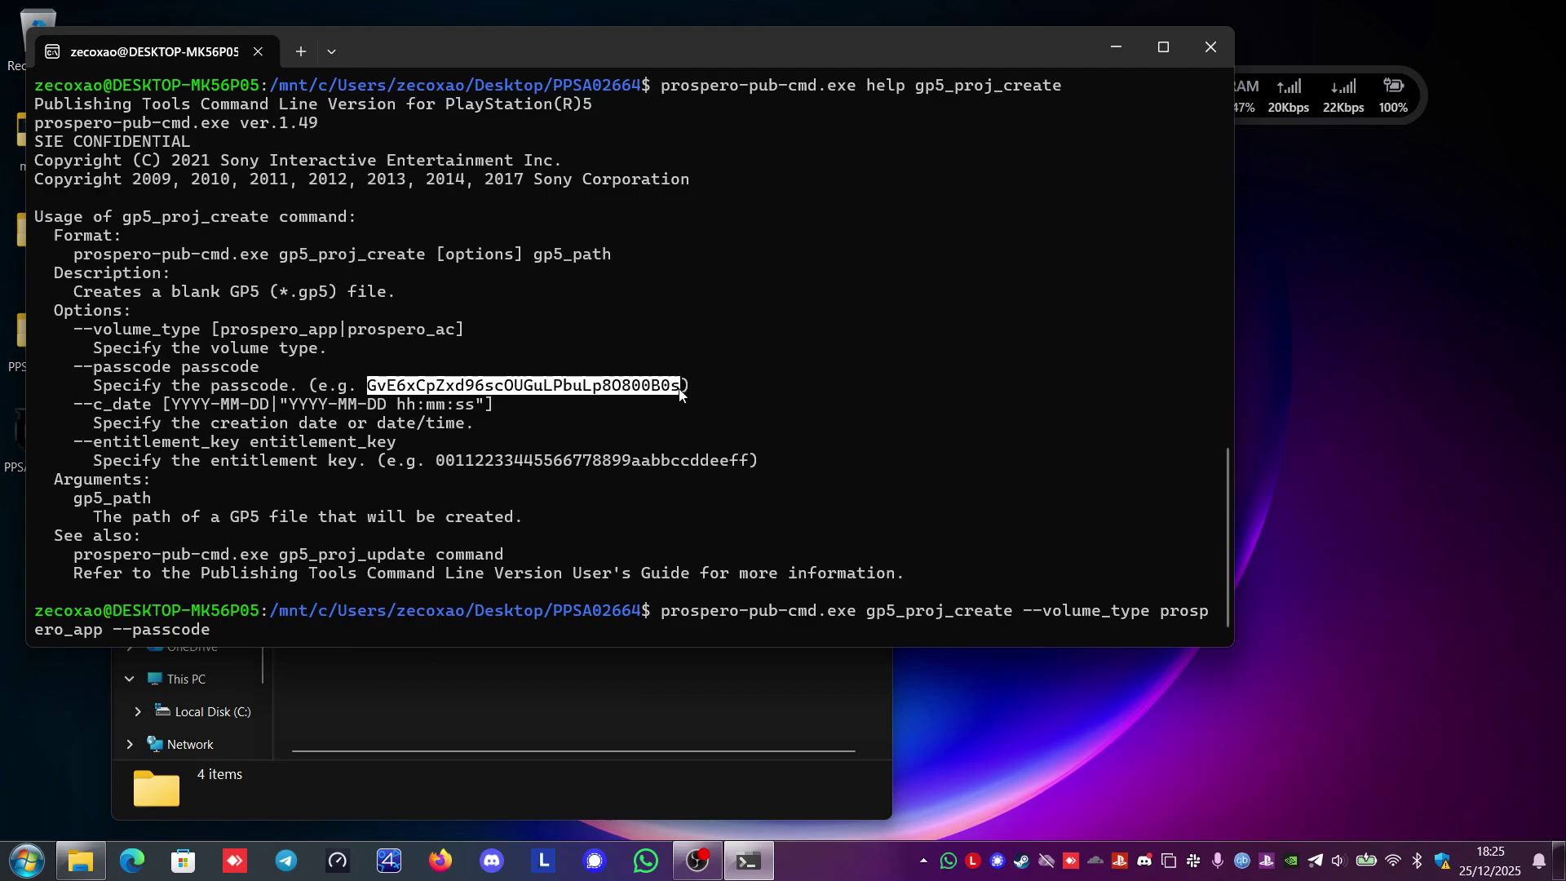
key("ctrl+c")
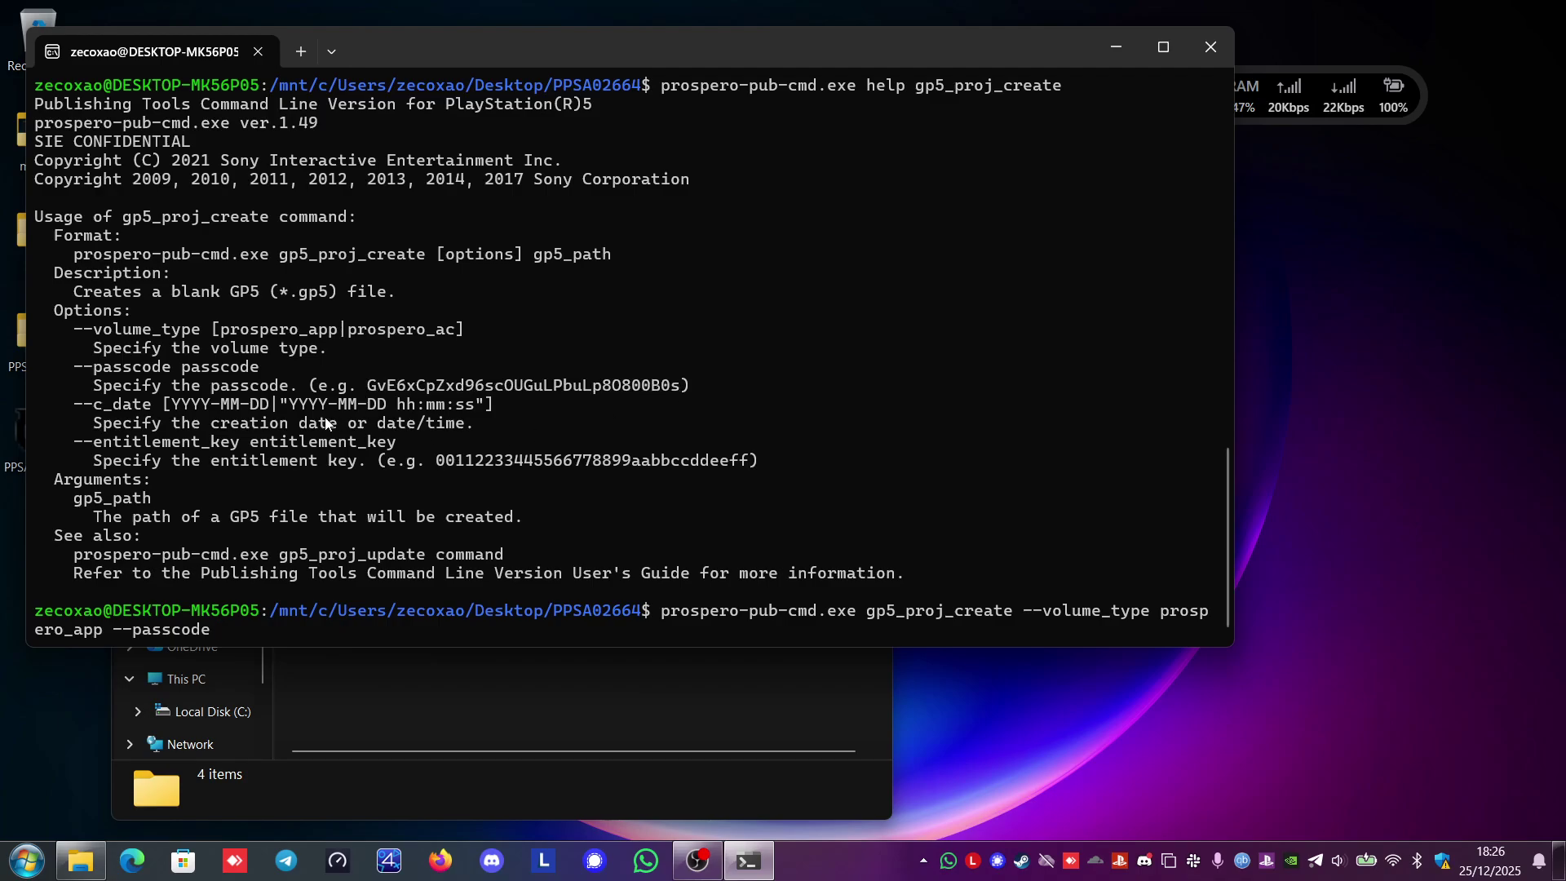
key("ctrl+v")
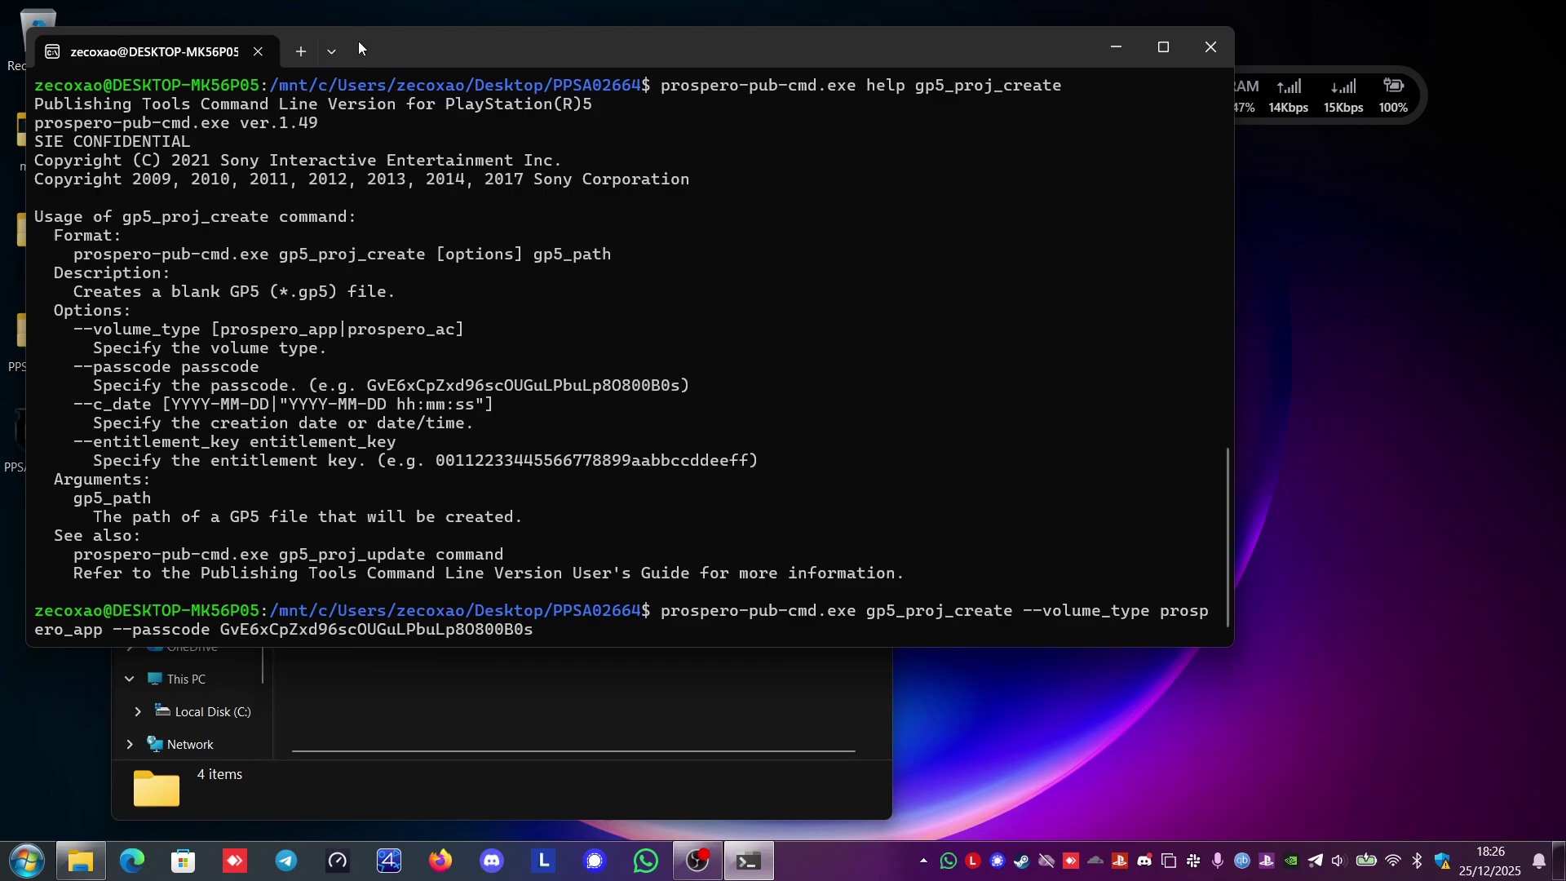
left_click_drag(369, 46, 814, 74)
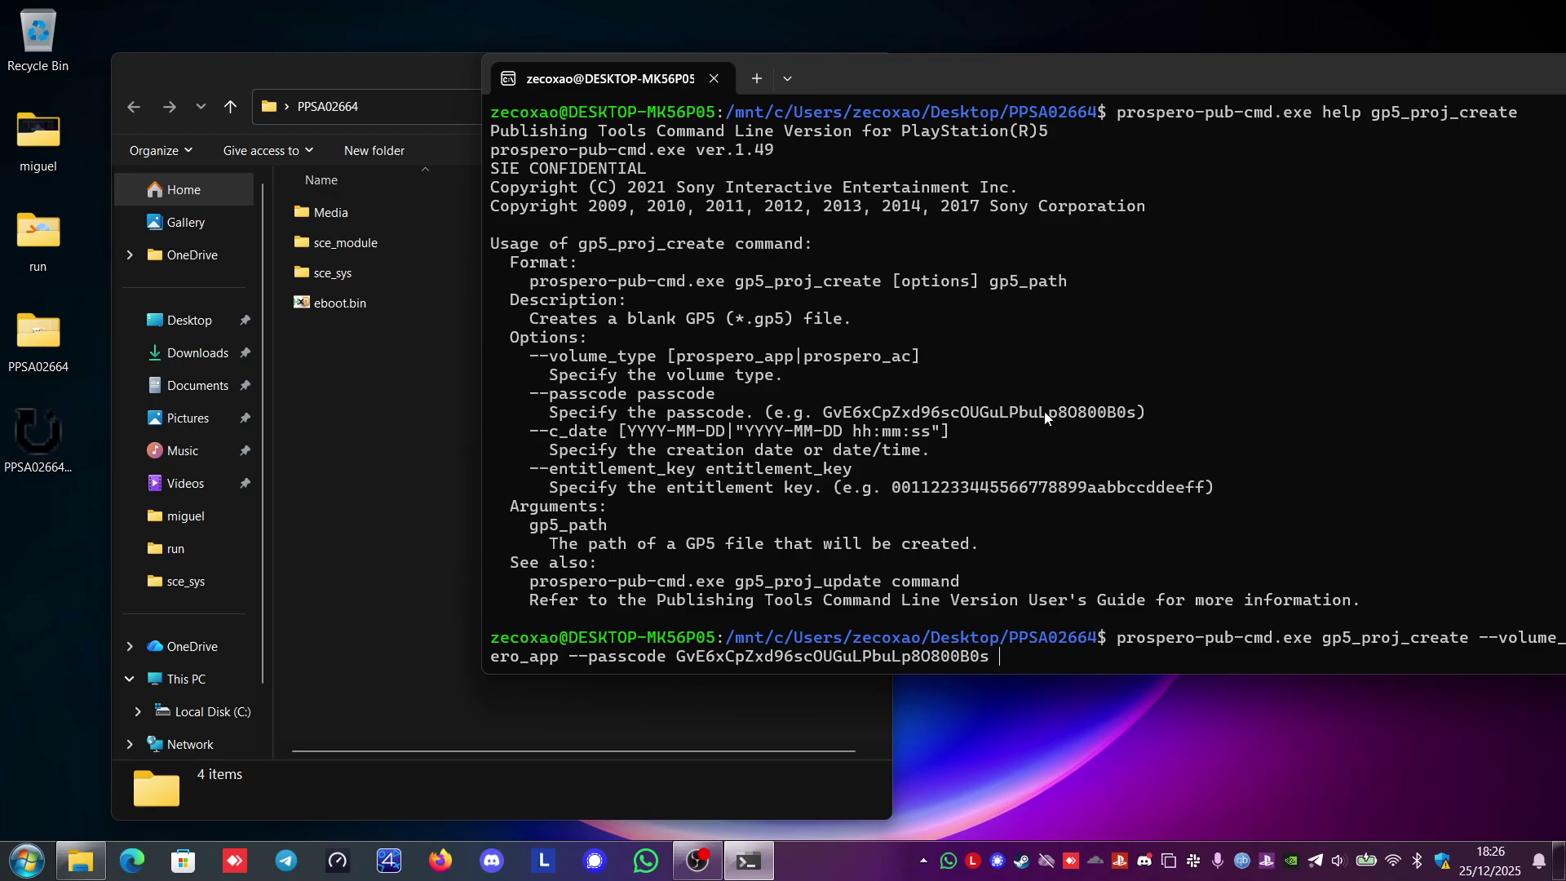
type("PPSA02664.gp5")
key("Return")
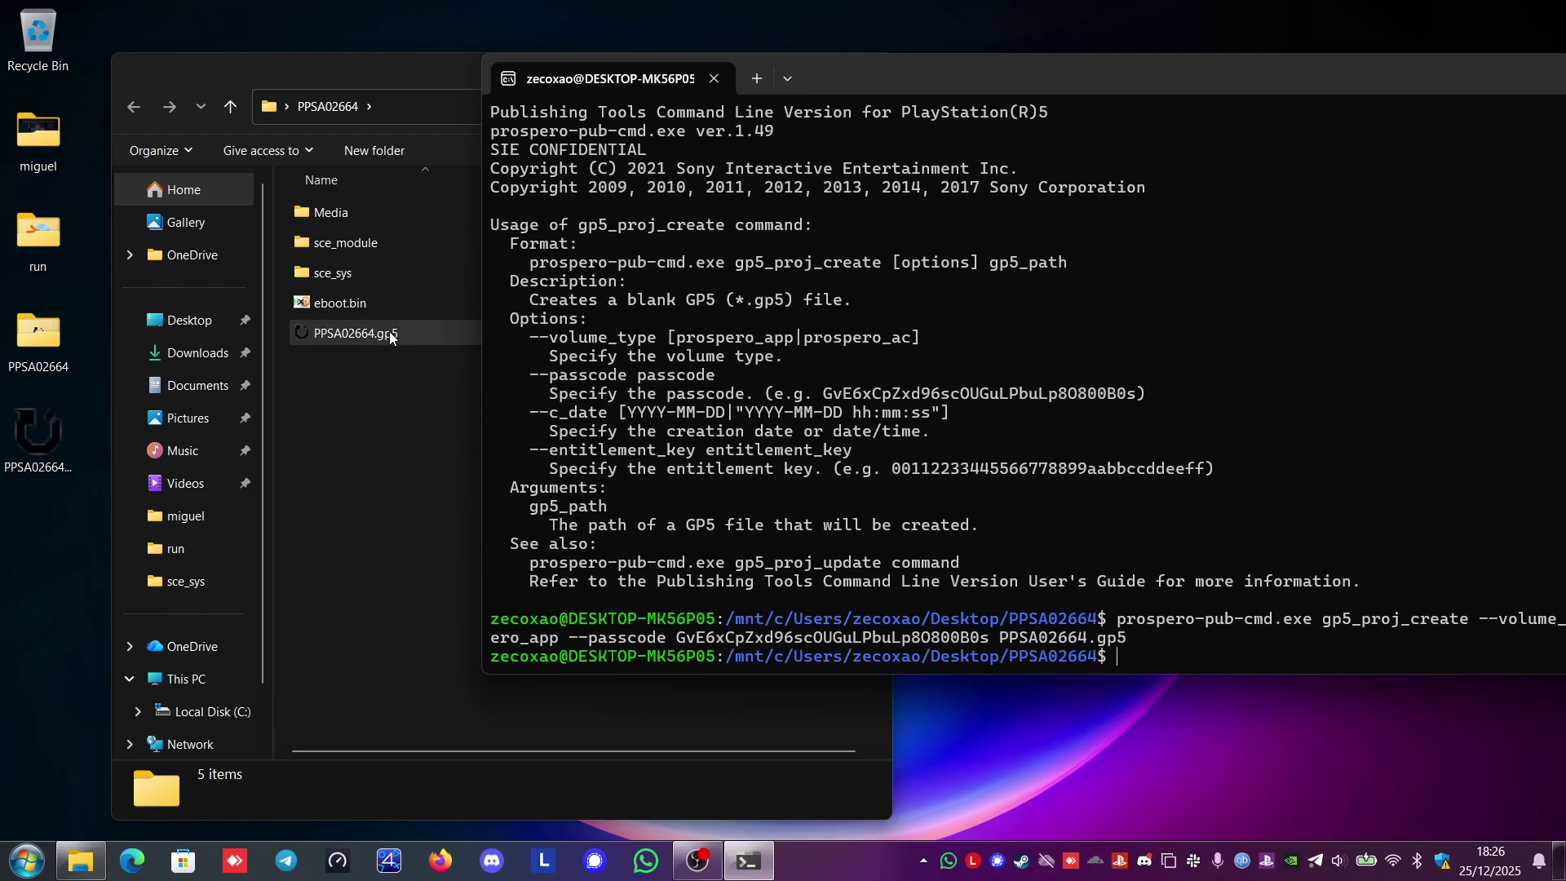
left_click(389, 332)
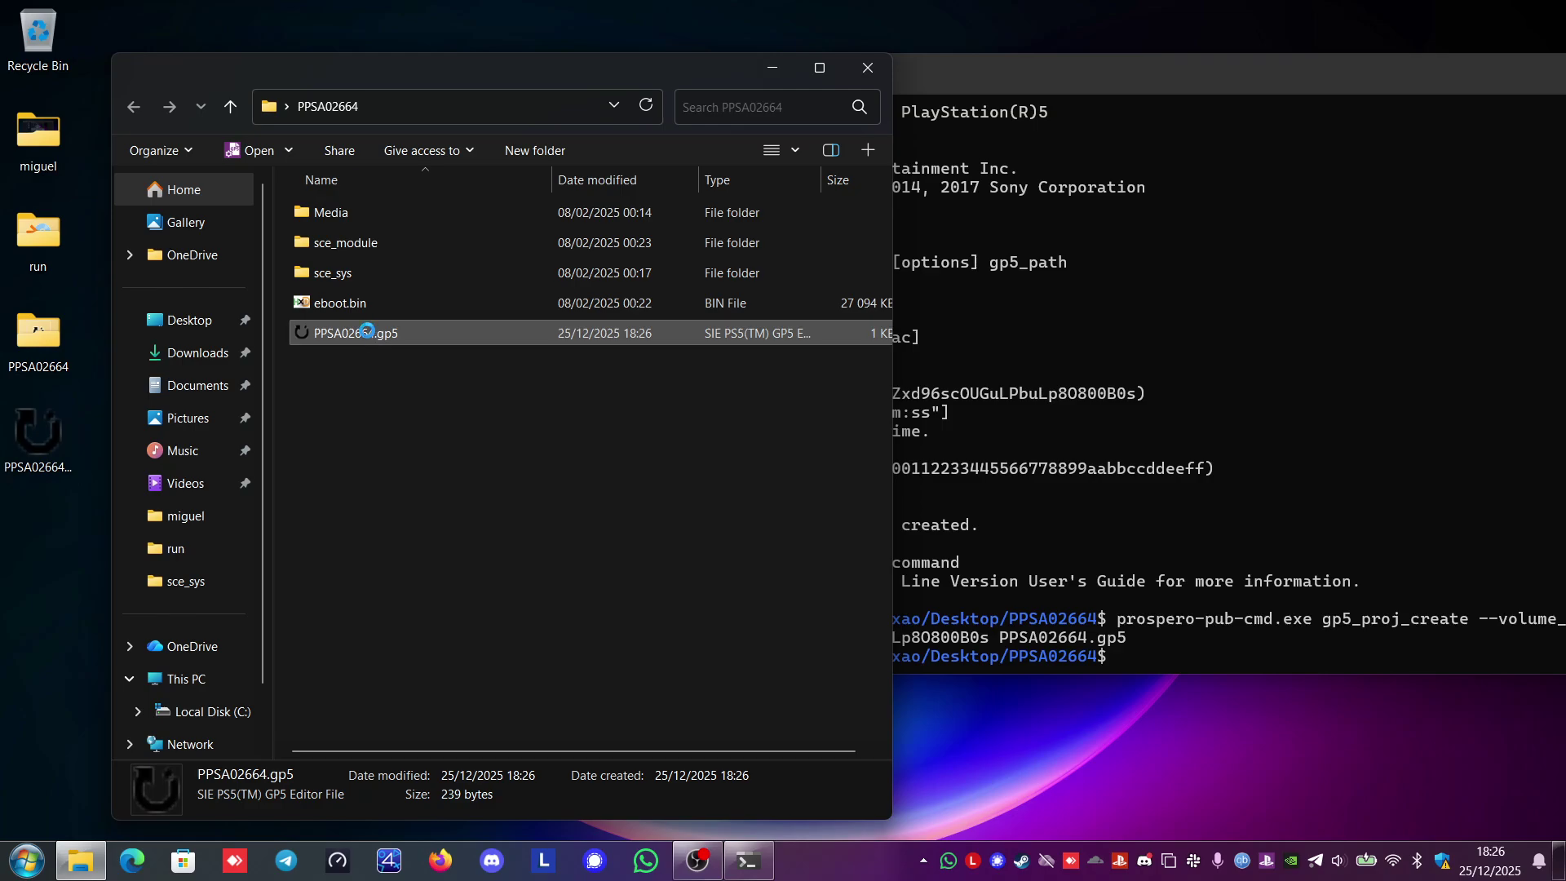
right_click(368, 335)
left_click(422, 372)
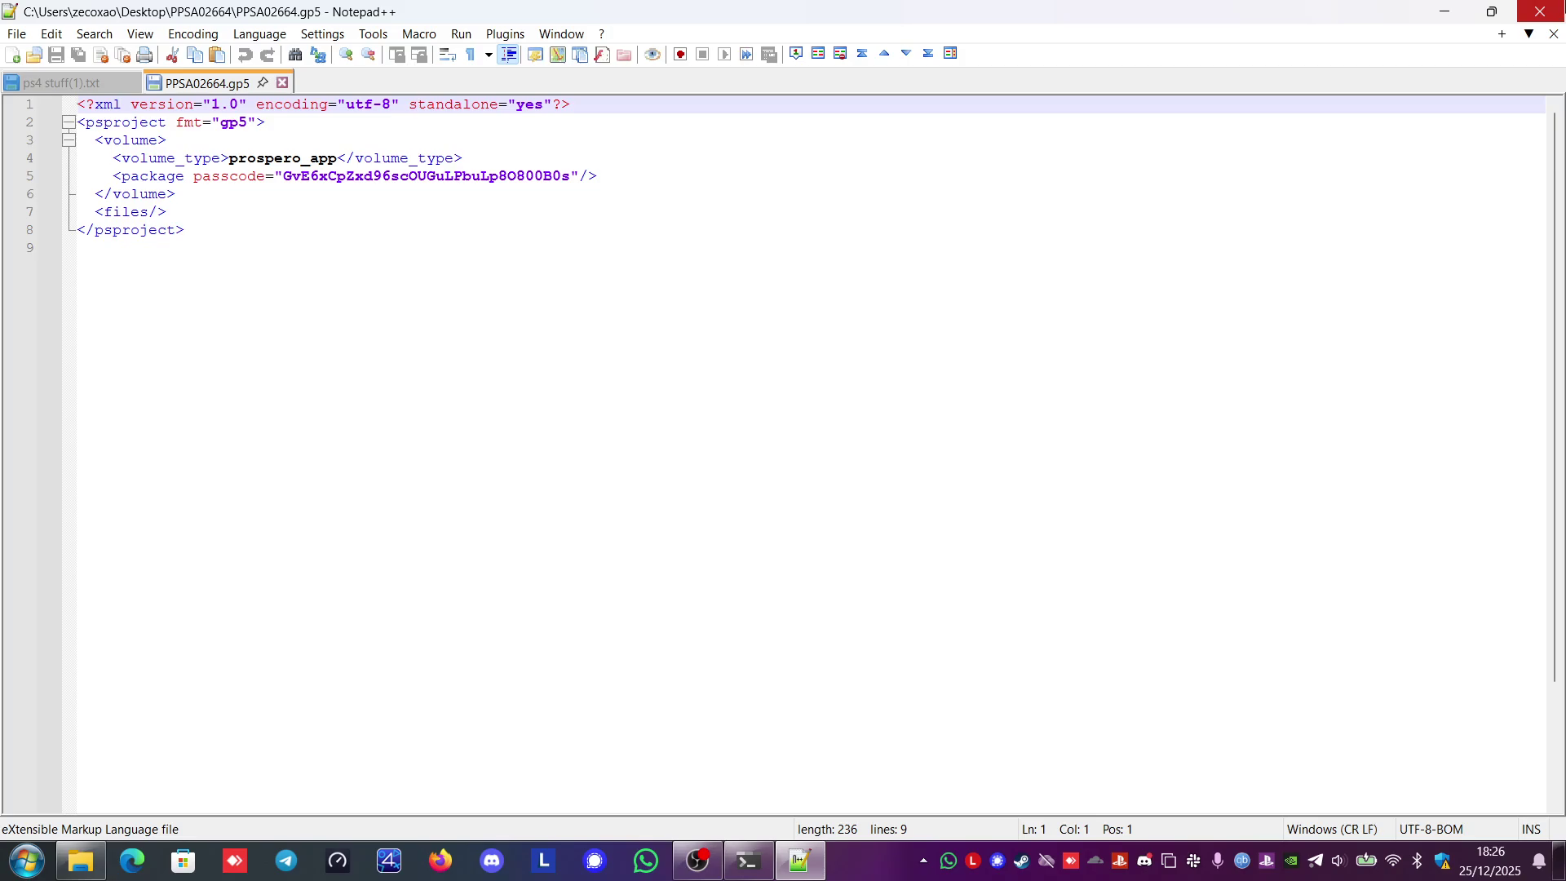
left_click(1540, 12)
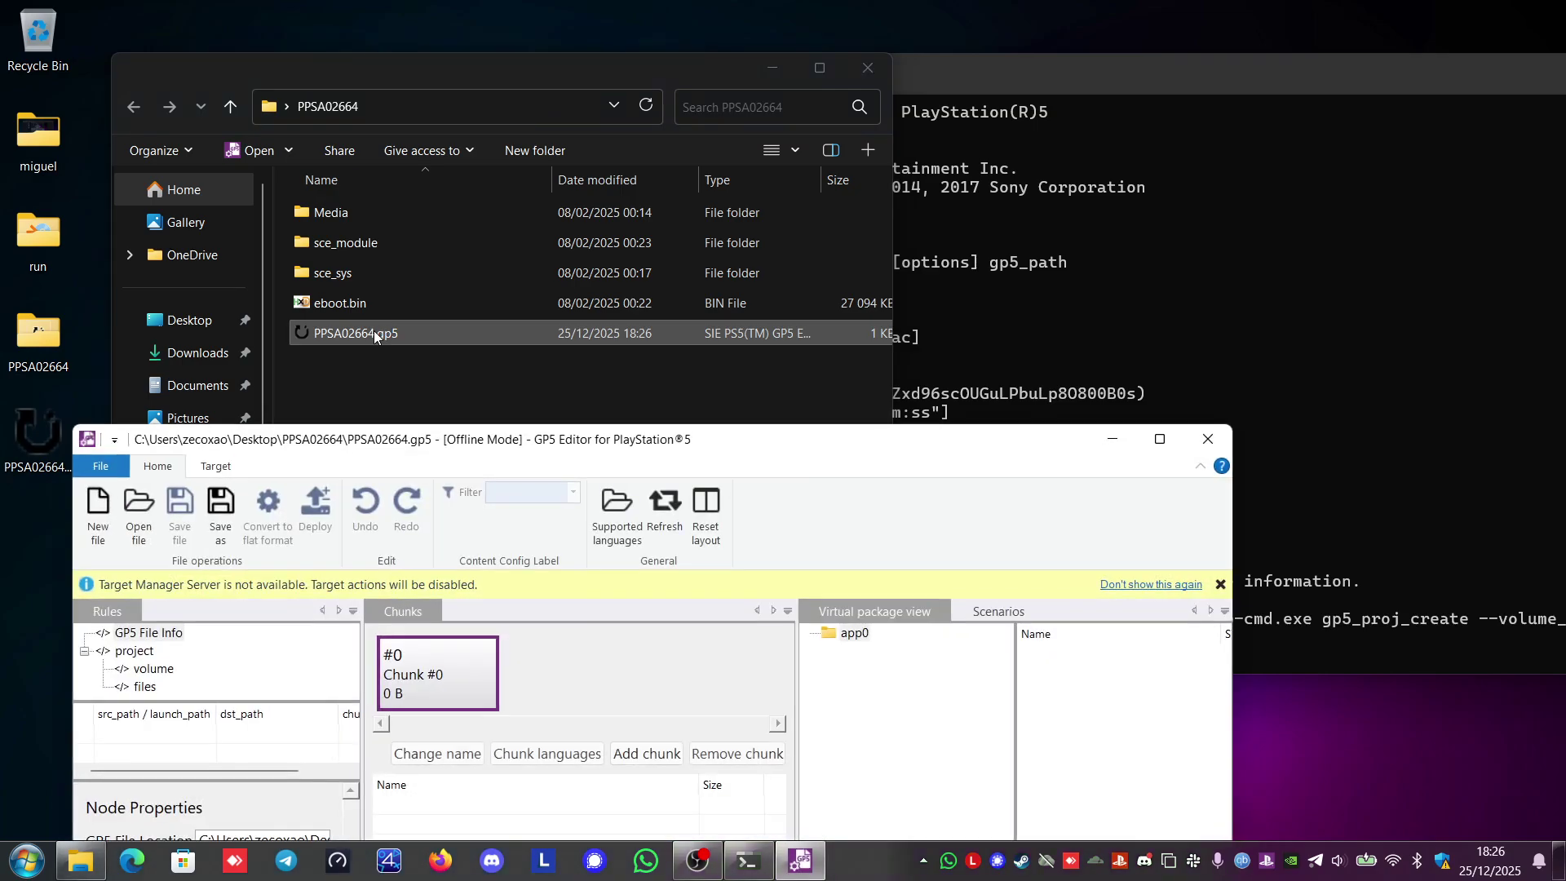
Move the GP5 Editor window to the top-right and bring the game folder window forward
left_click_drag(437, 448, 878, 92)
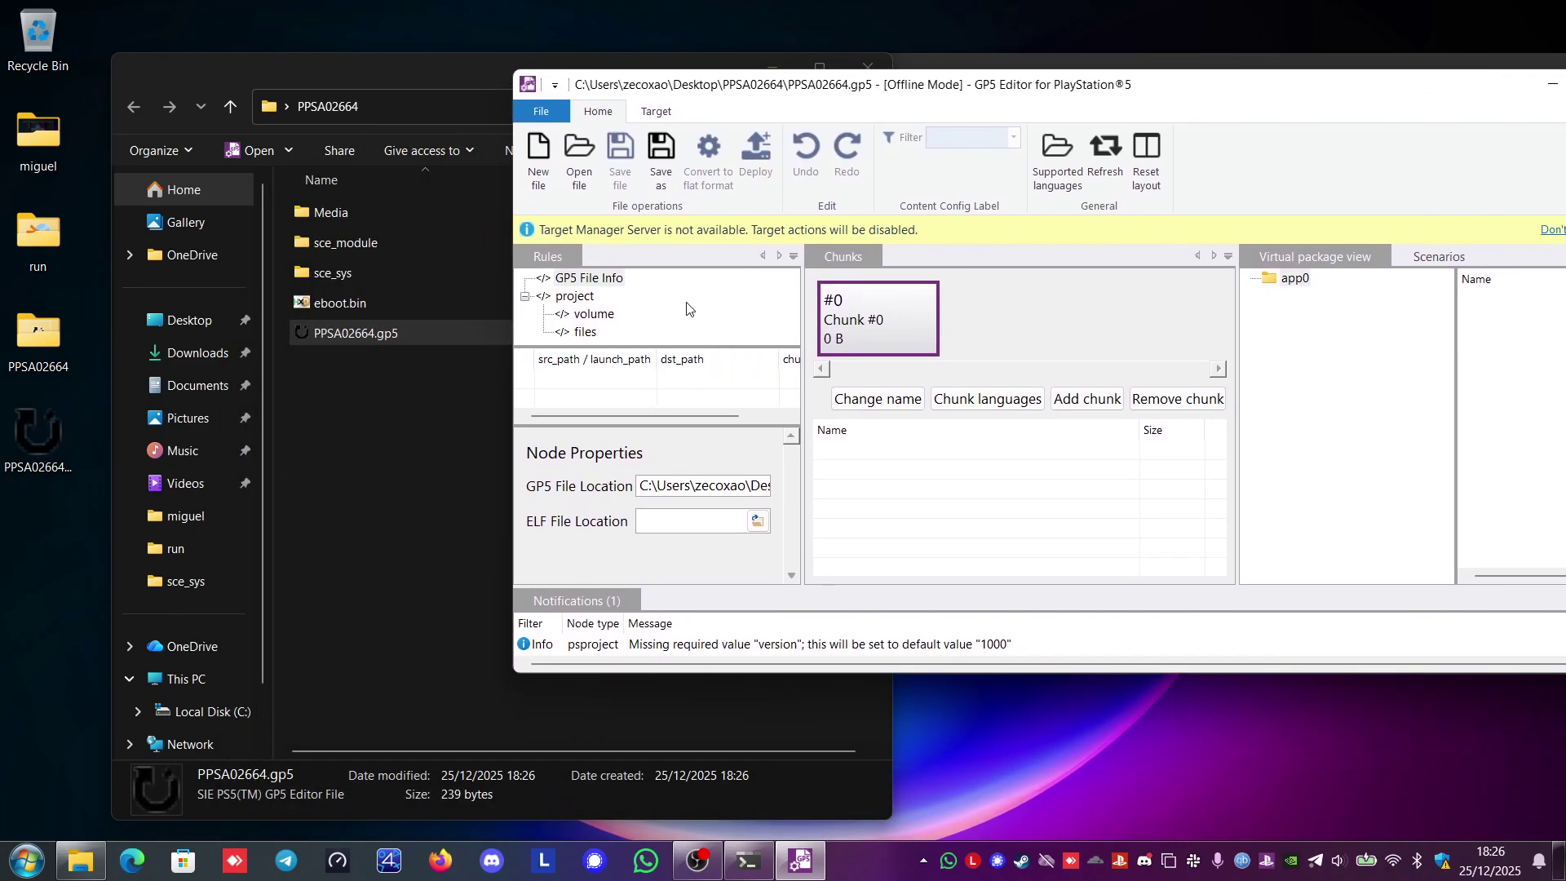
left_click(292, 301)
Add Media, sce_module, sce_sys and eboot.bin to the GP5 project and save it
left_click_drag(292, 301, 363, 209)
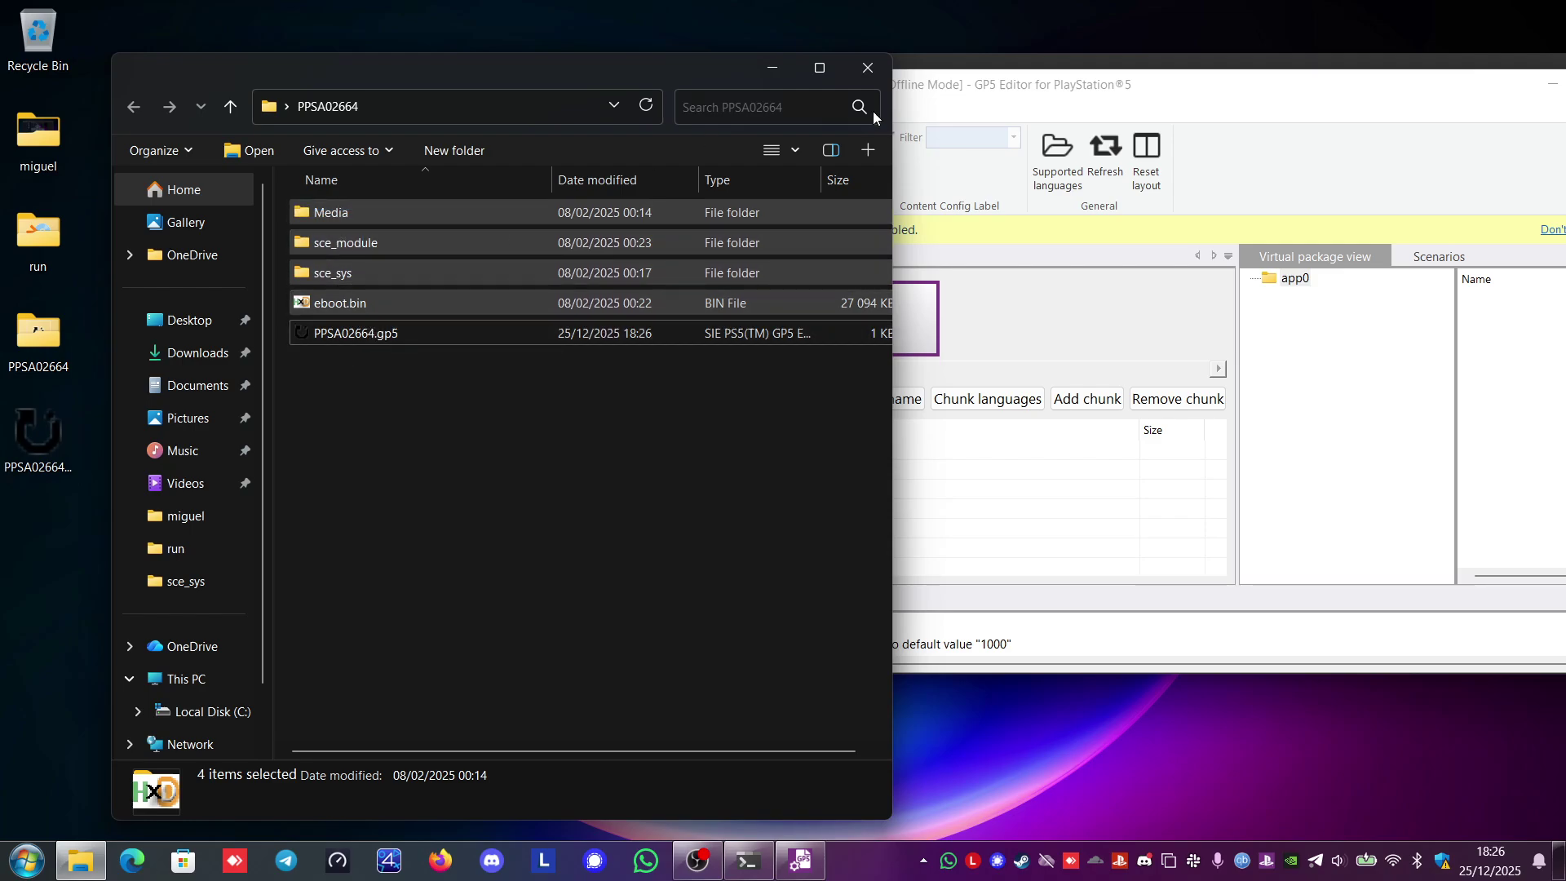
left_click(959, 114)
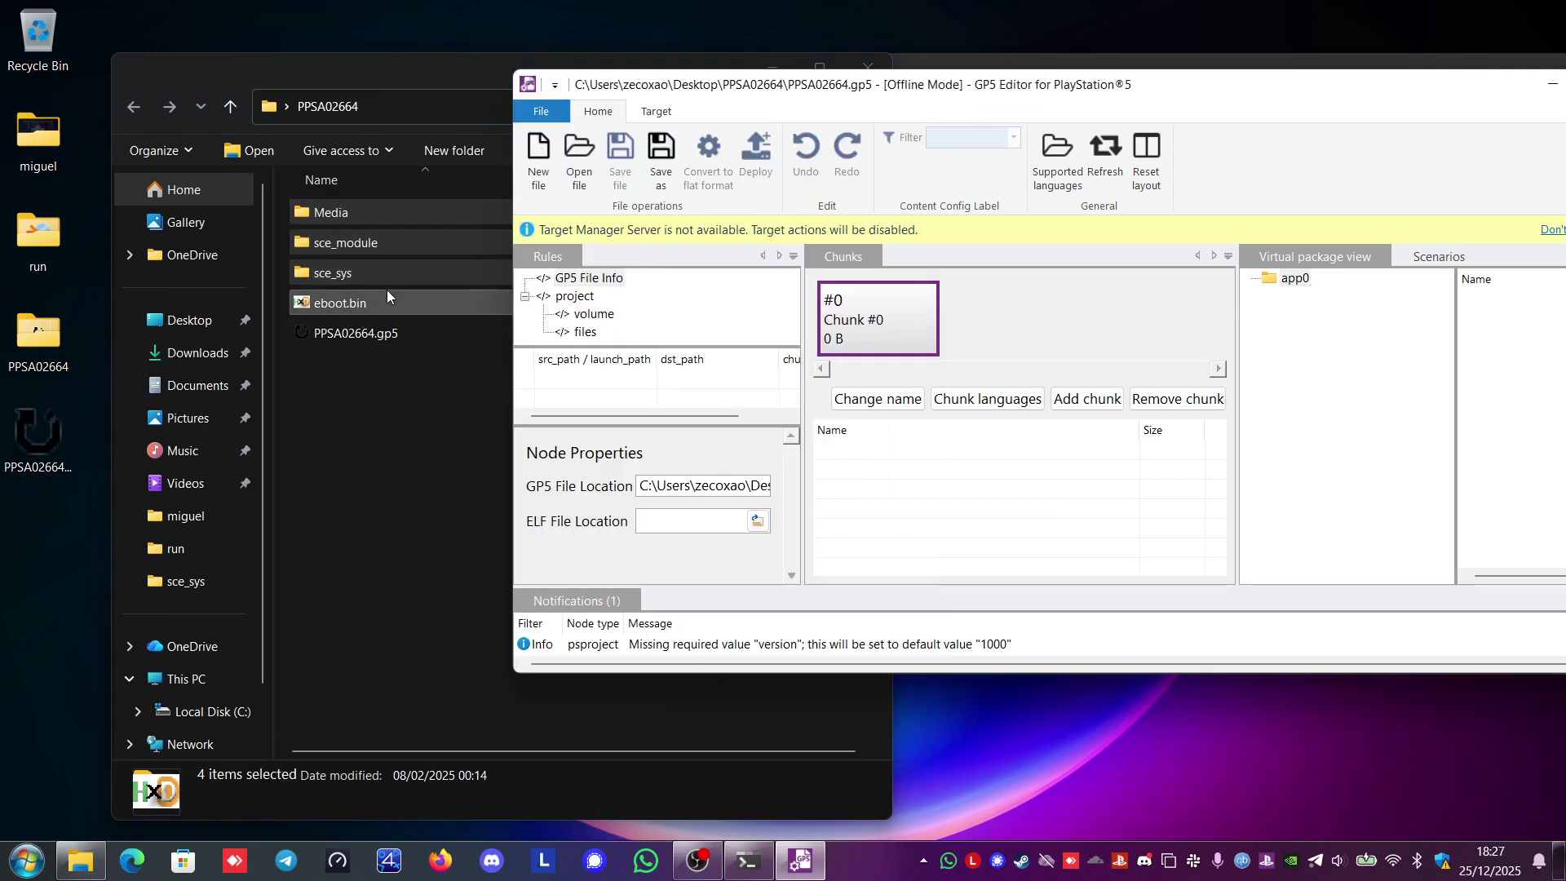
left_click_drag(333, 218, 627, 365)
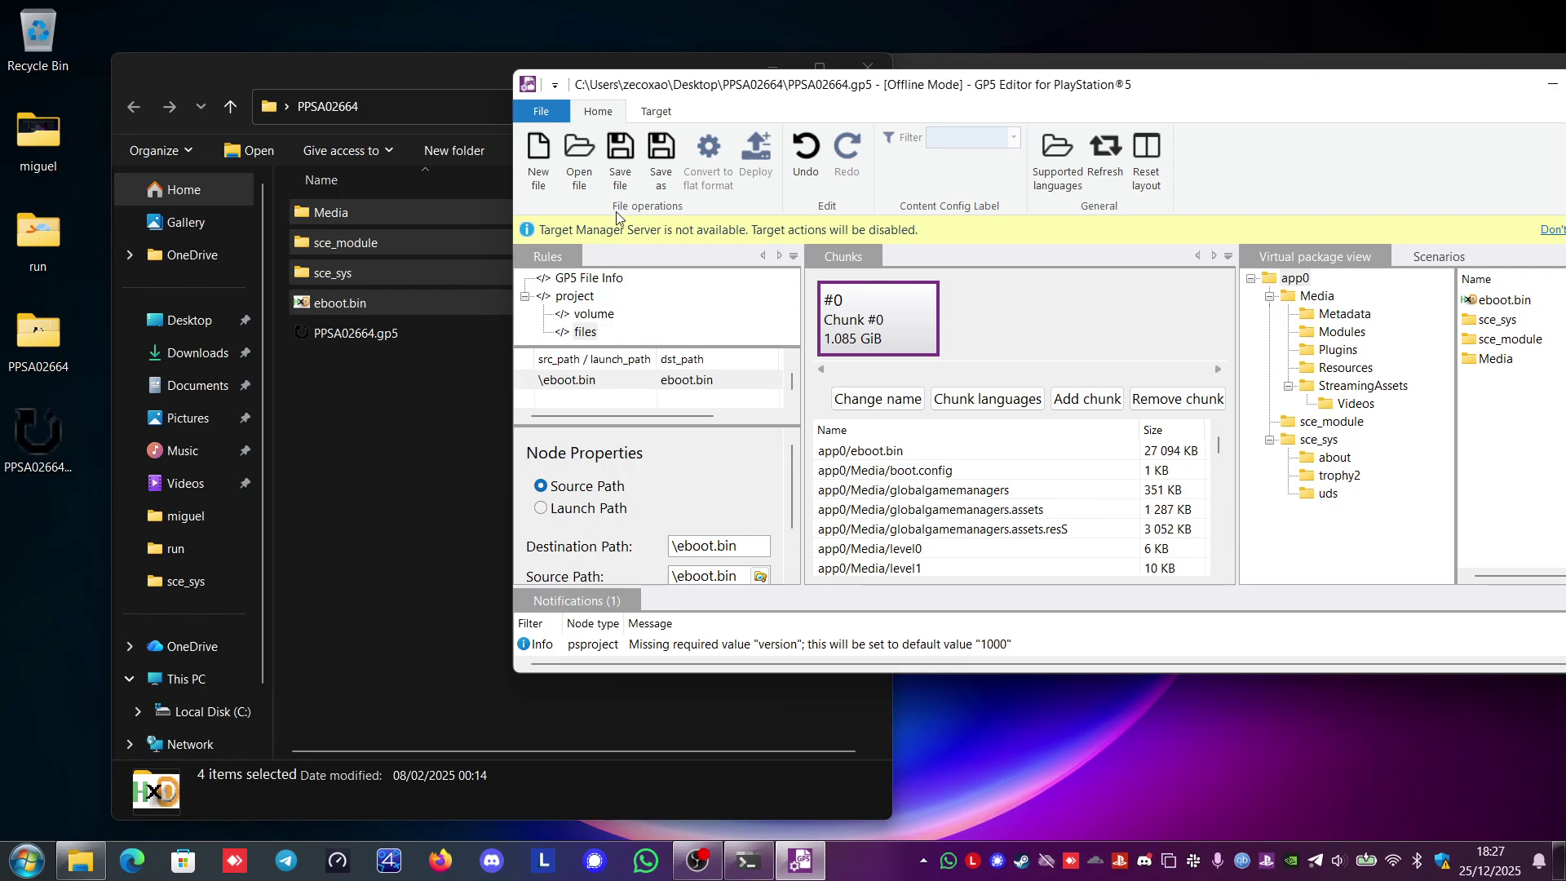
left_click(618, 156)
left_click_drag(1020, 92, 316, 201)
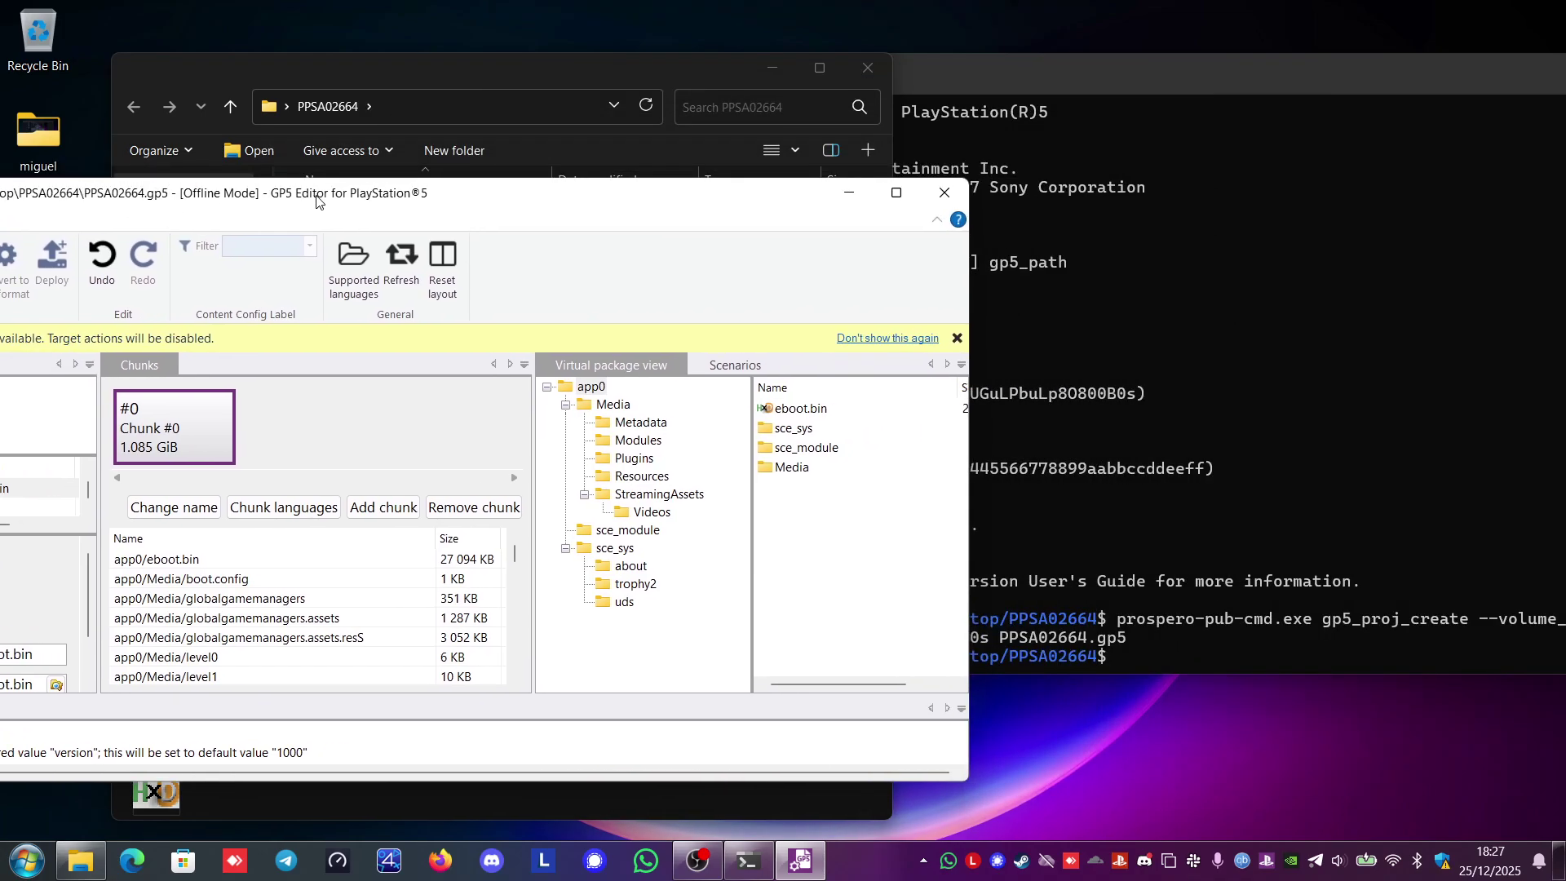
Close GP5 Editor and the terminal, then open PPSA02664.gp5 with Edit with Notepad++
left_click(956, 191)
left_click_drag(1036, 86, 383, 140)
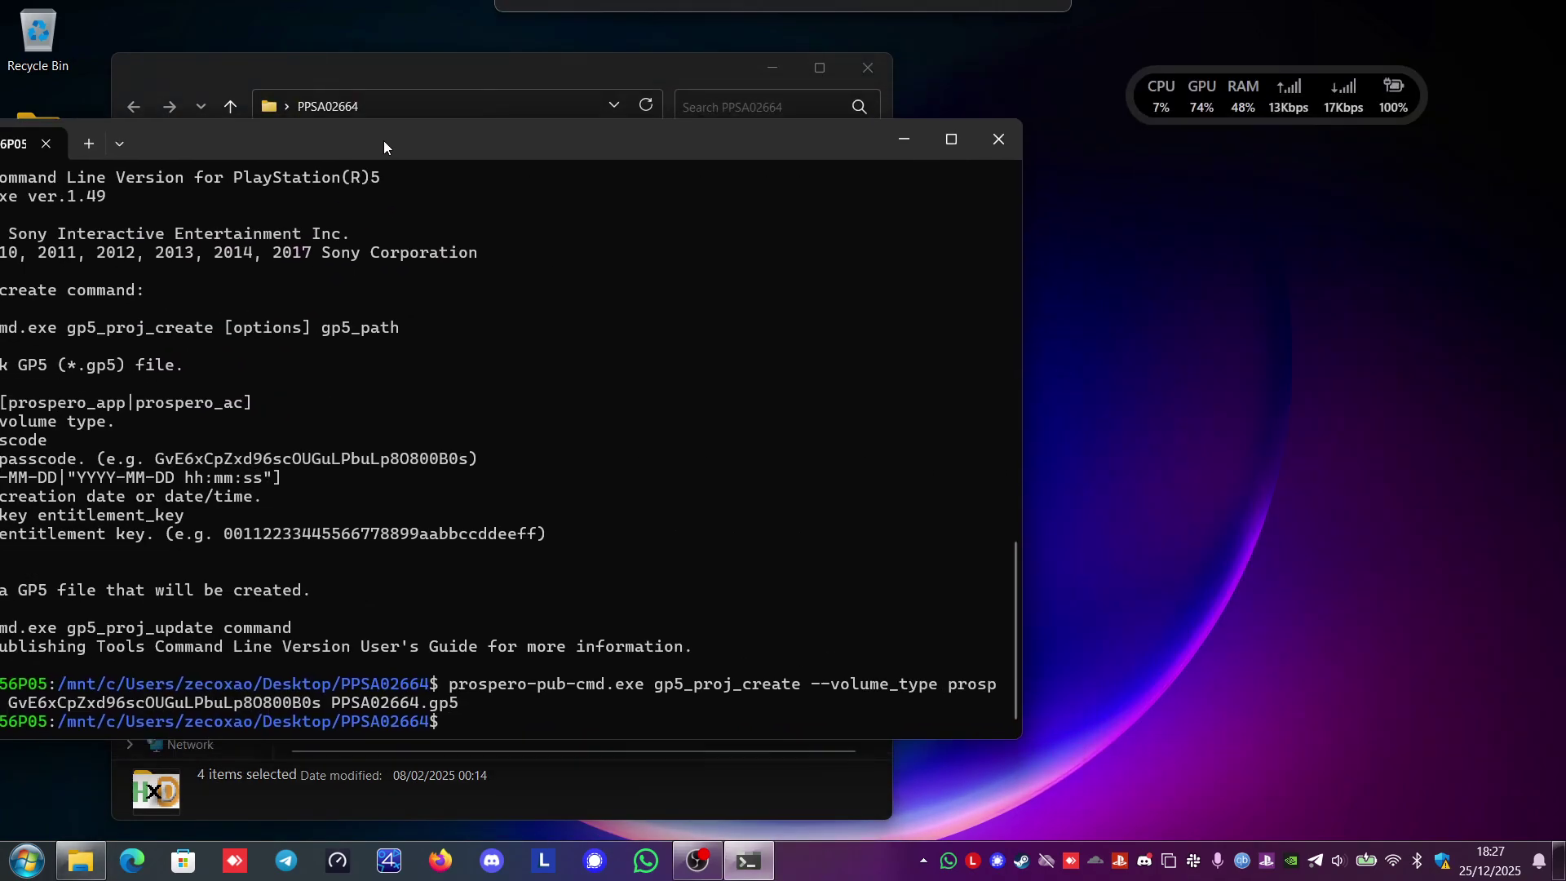
left_click(999, 141)
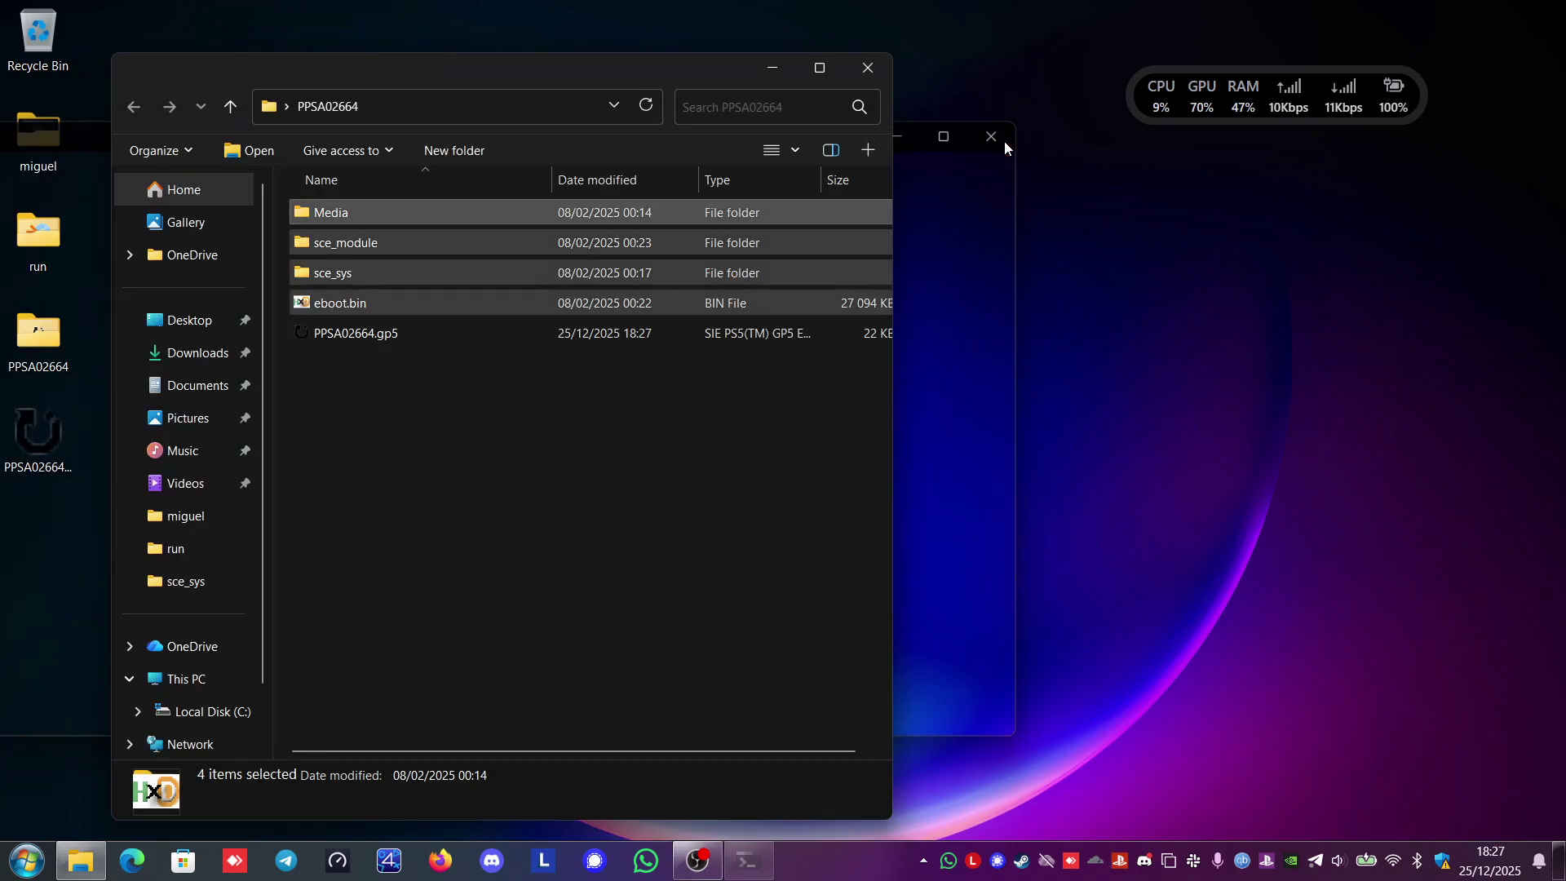
right_click(356, 336)
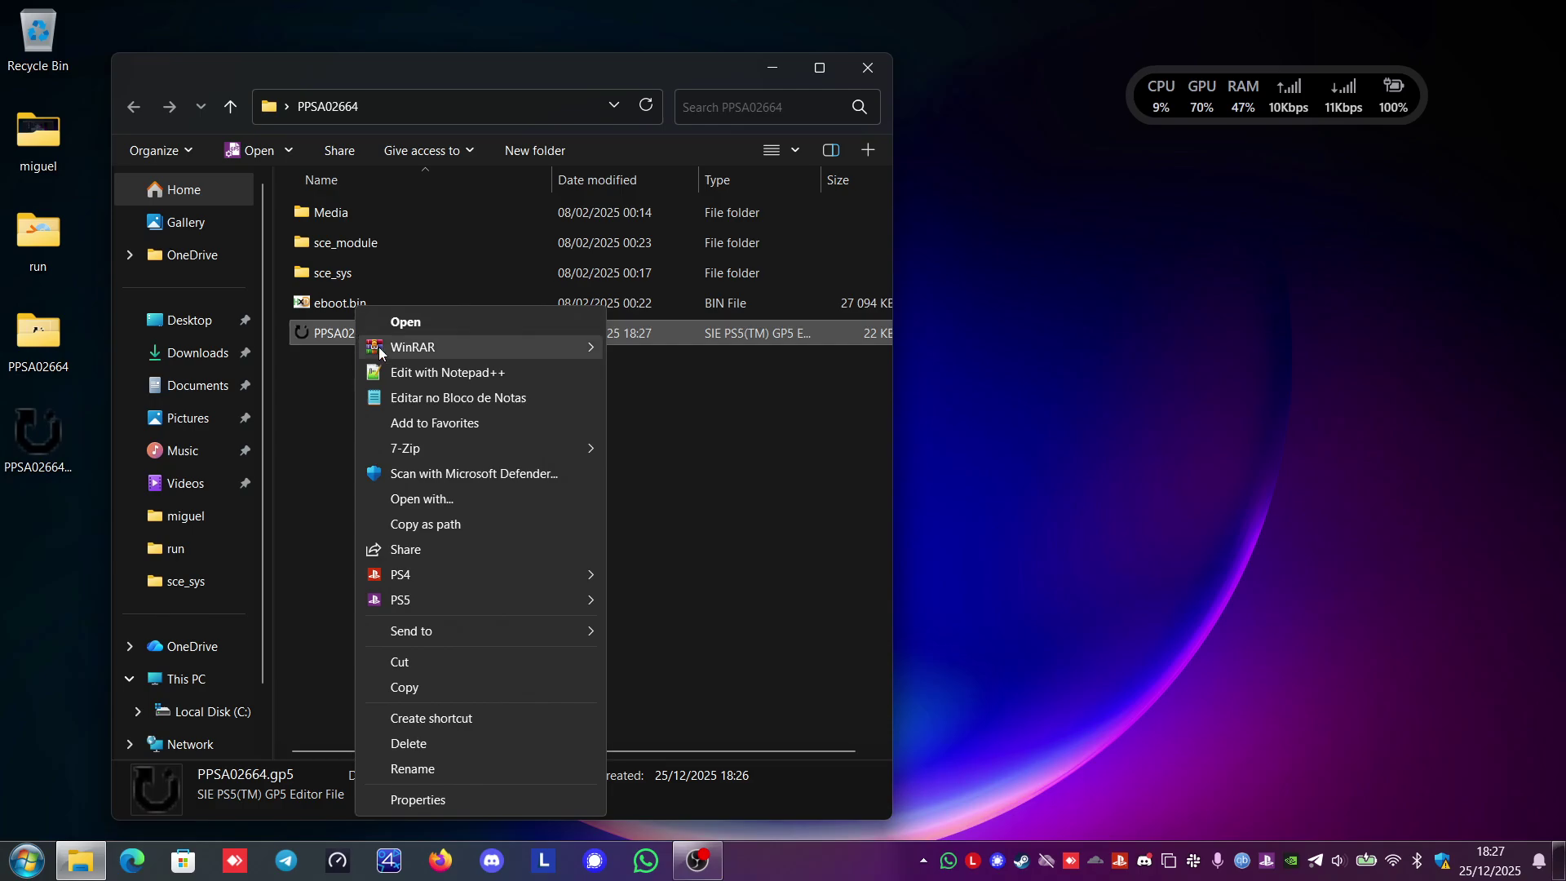
left_click(395, 375)
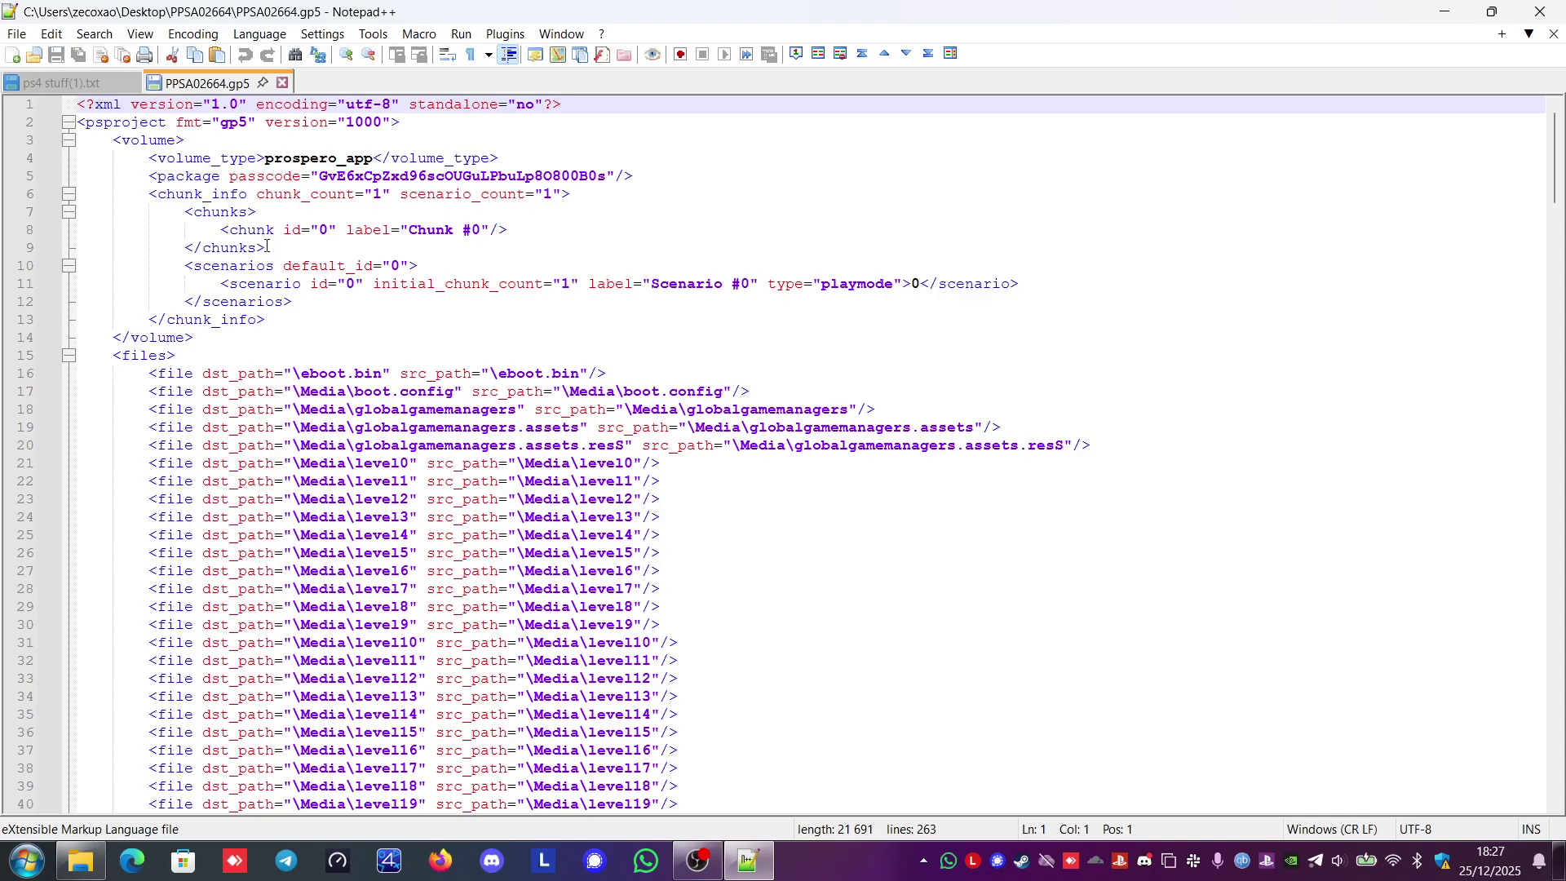
left_click_drag(267, 246, 181, 212)
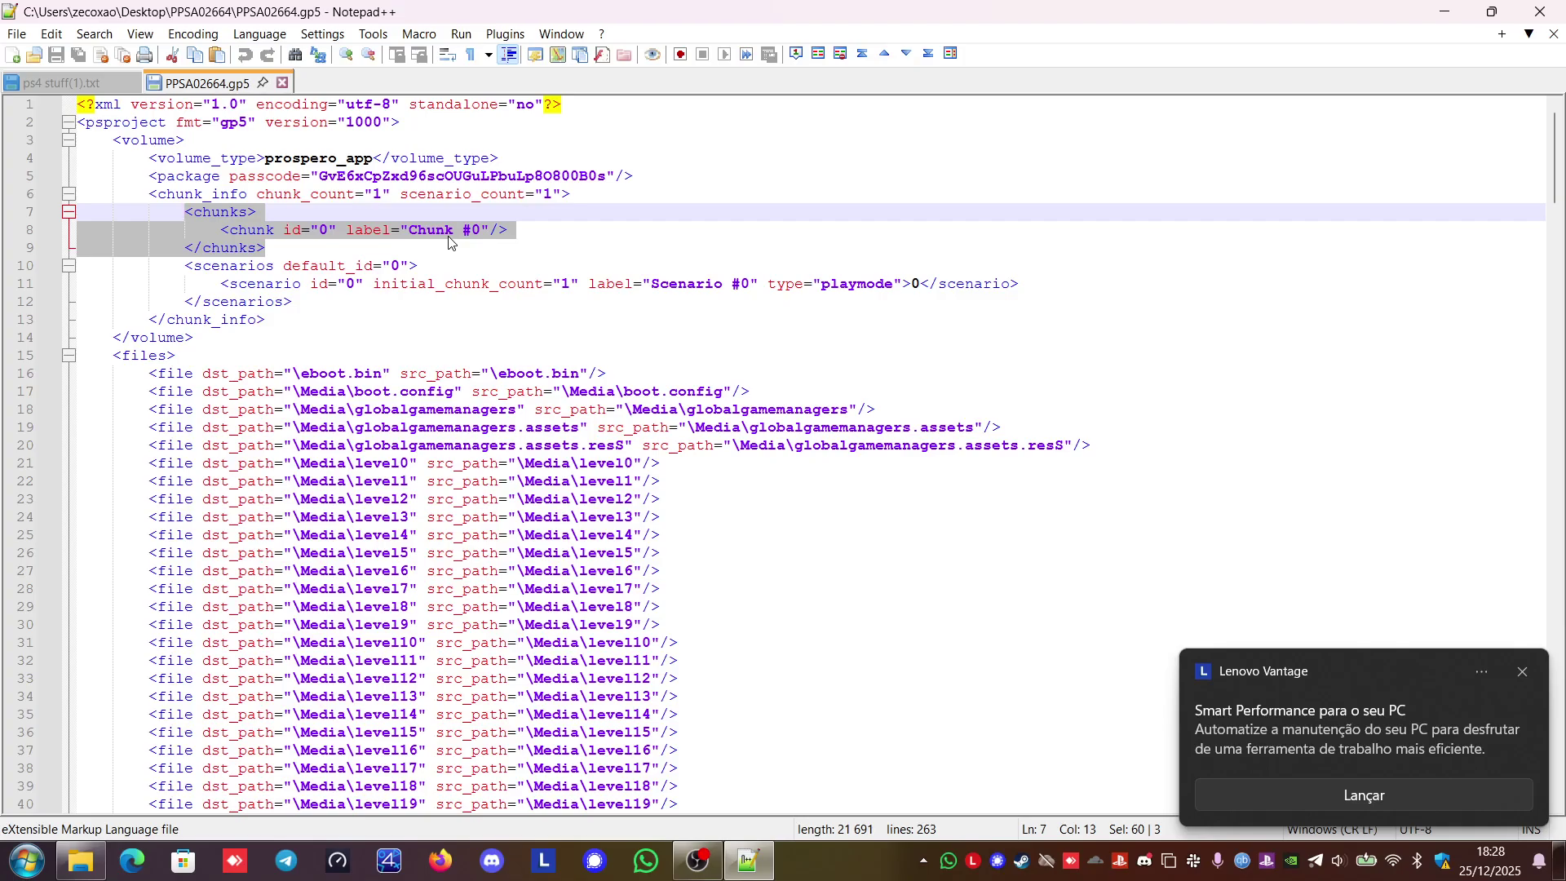
left_click(537, 229)
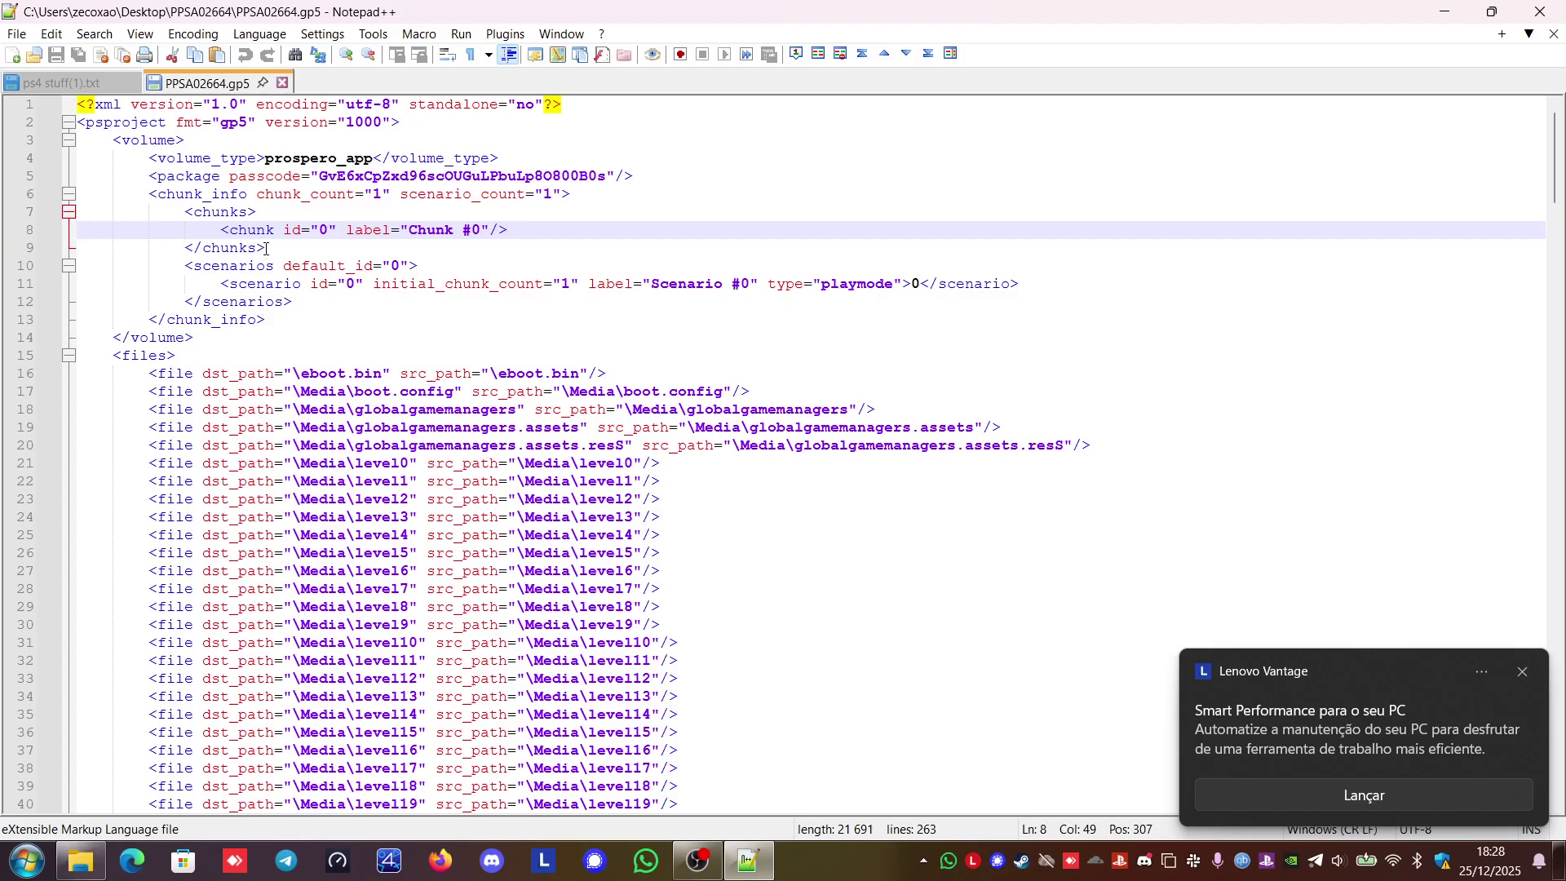
left_click_drag(266, 248, 510, 236)
key("ctrl+c")
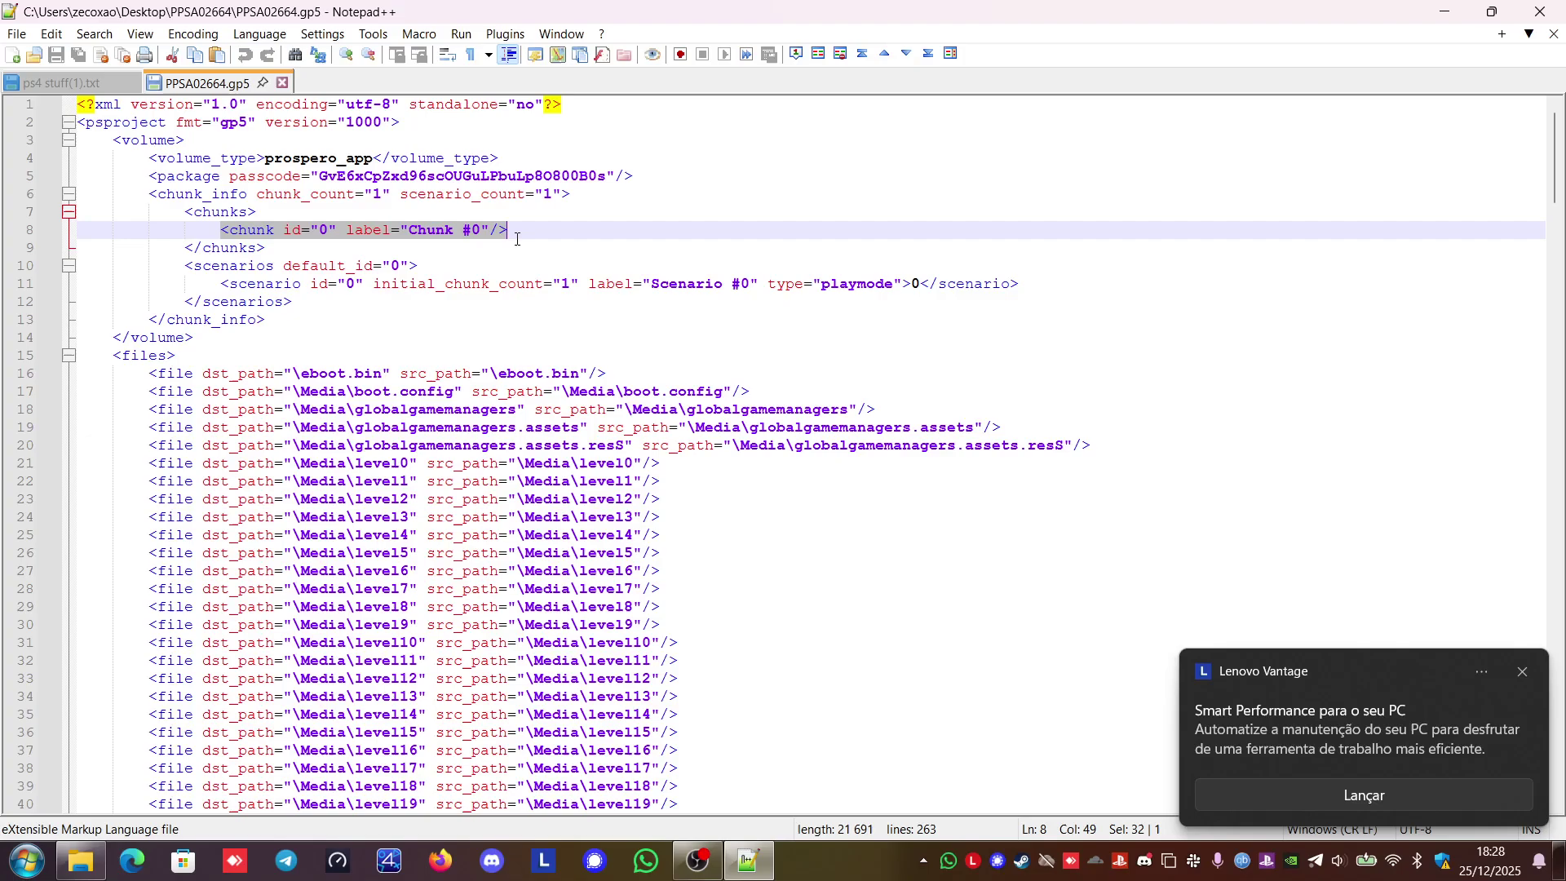
left_click(516, 236)
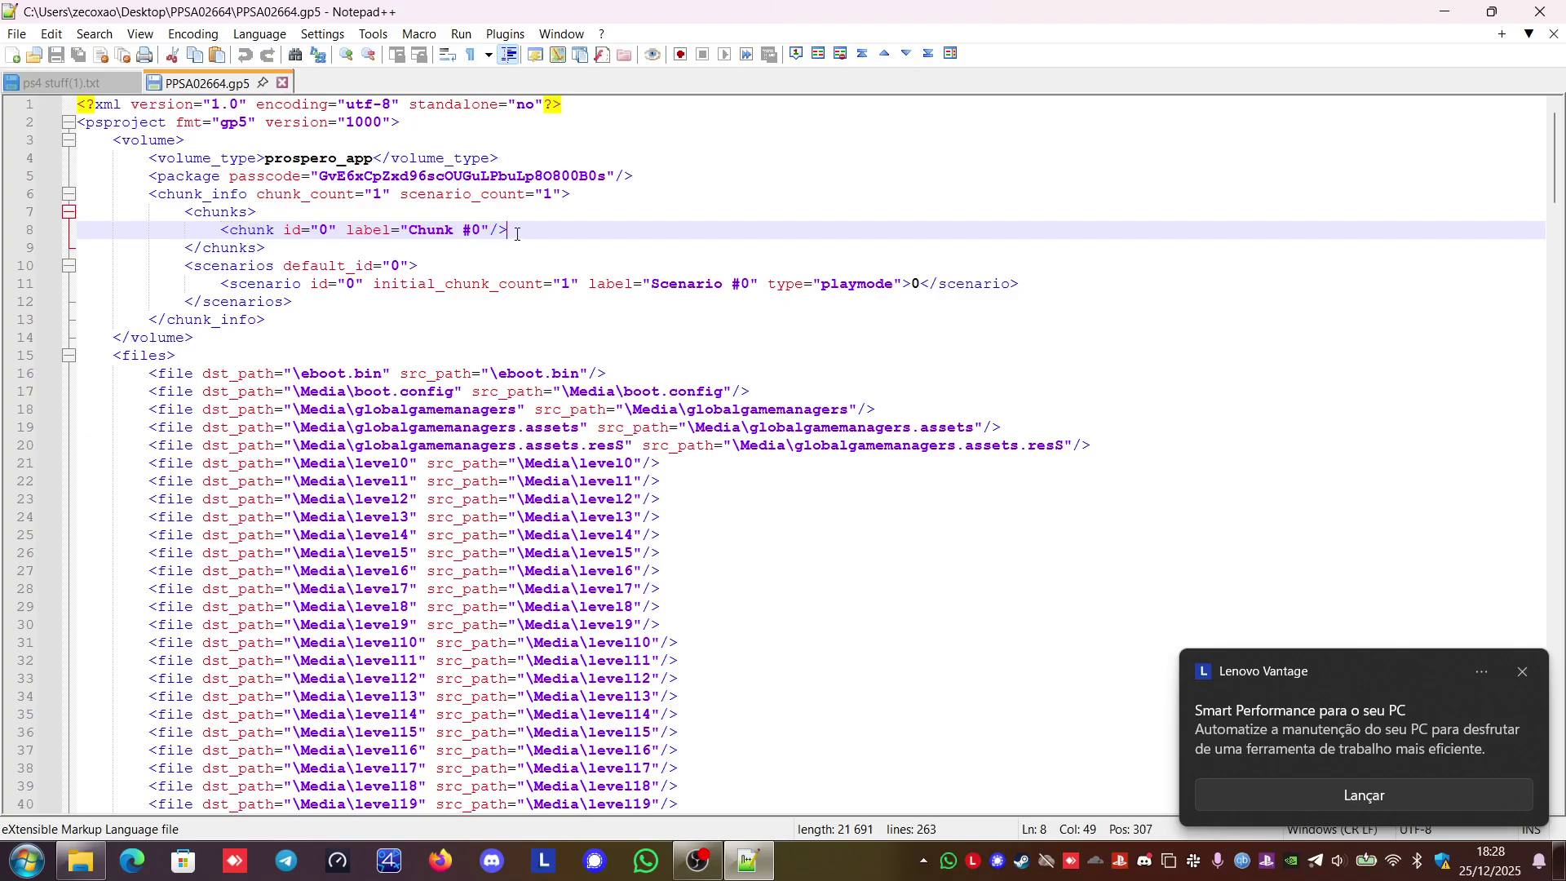
Paste the <chunk id="0" label="Chunk #0"/> line repeatedly to fill lines 8–31 with 24 entries
key("Return")
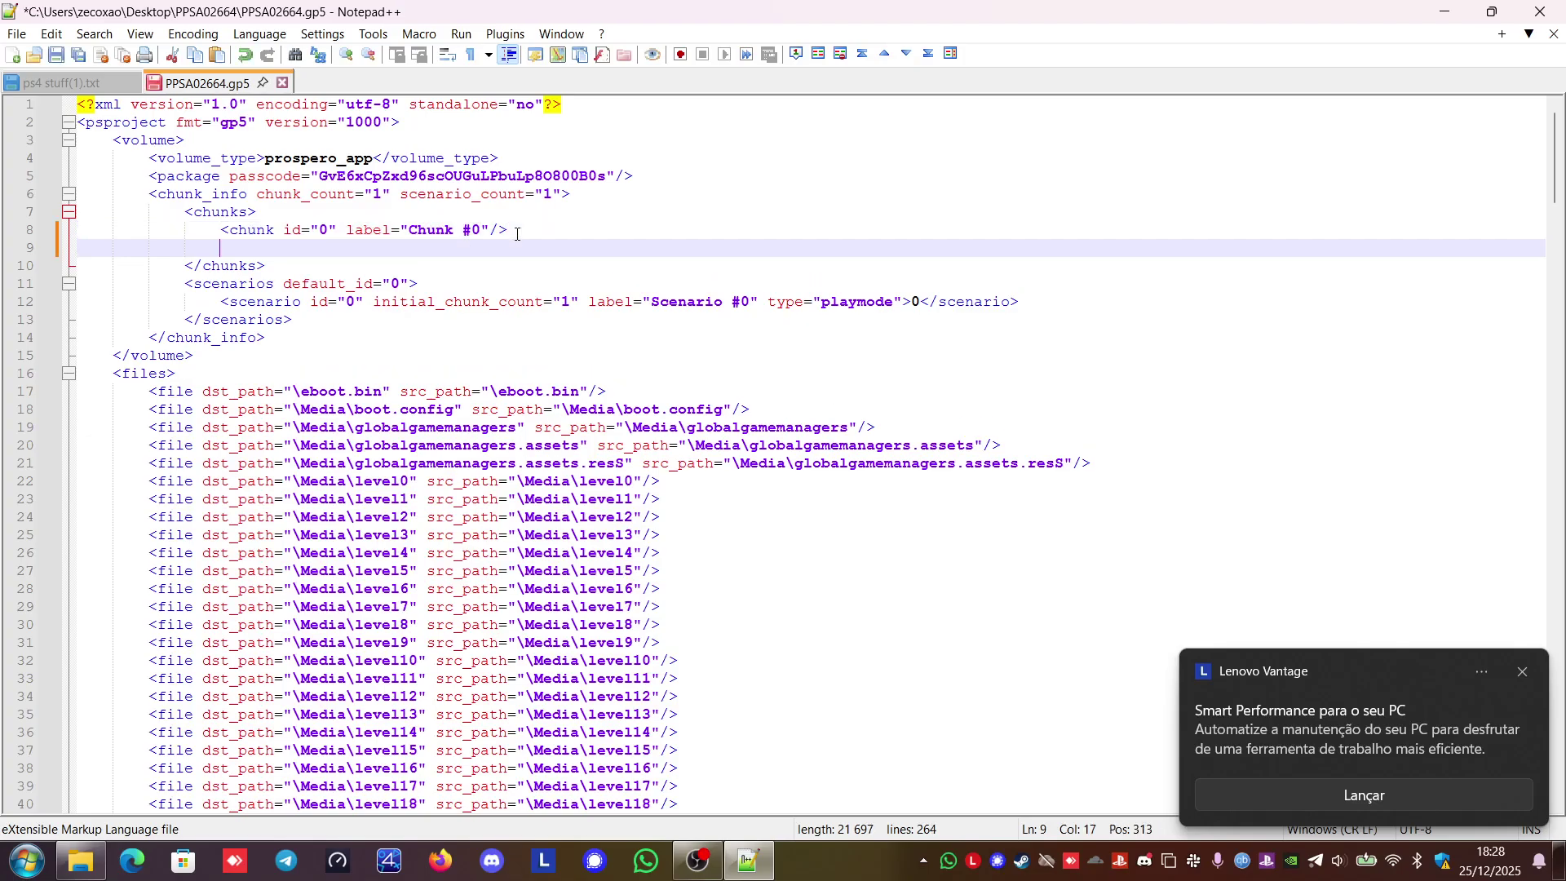
key("ctrl+v")
key("Return")
key("ctrl+v")
key("Return")
key("ctrl+v")
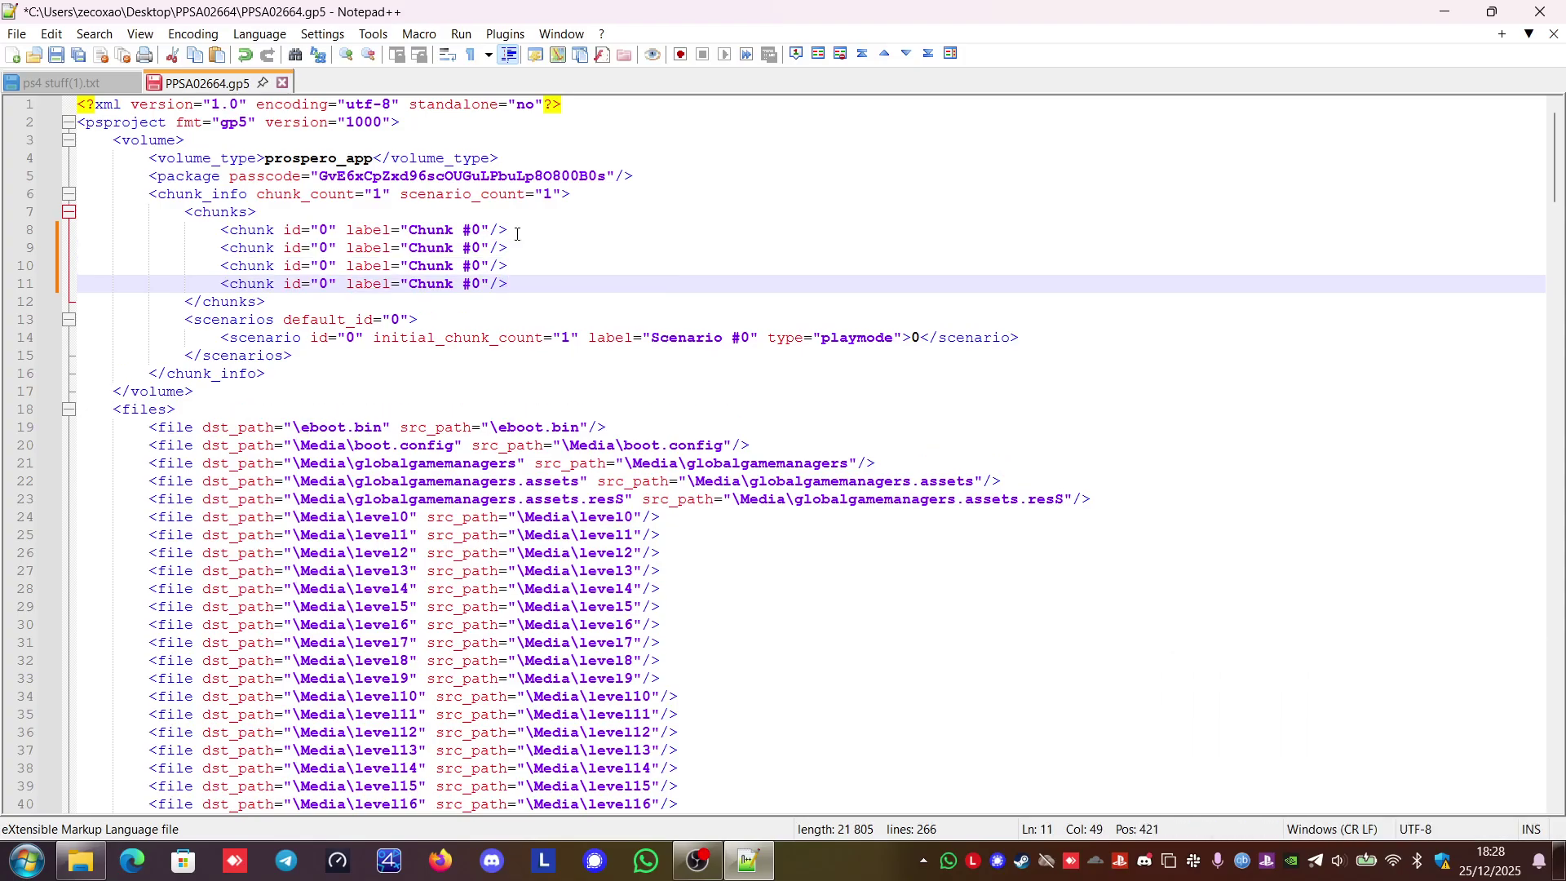
key("Return")
key("ctrl+v")
key("Return")
key("ctrl+v")
key("Return")
key("ctrl+v")
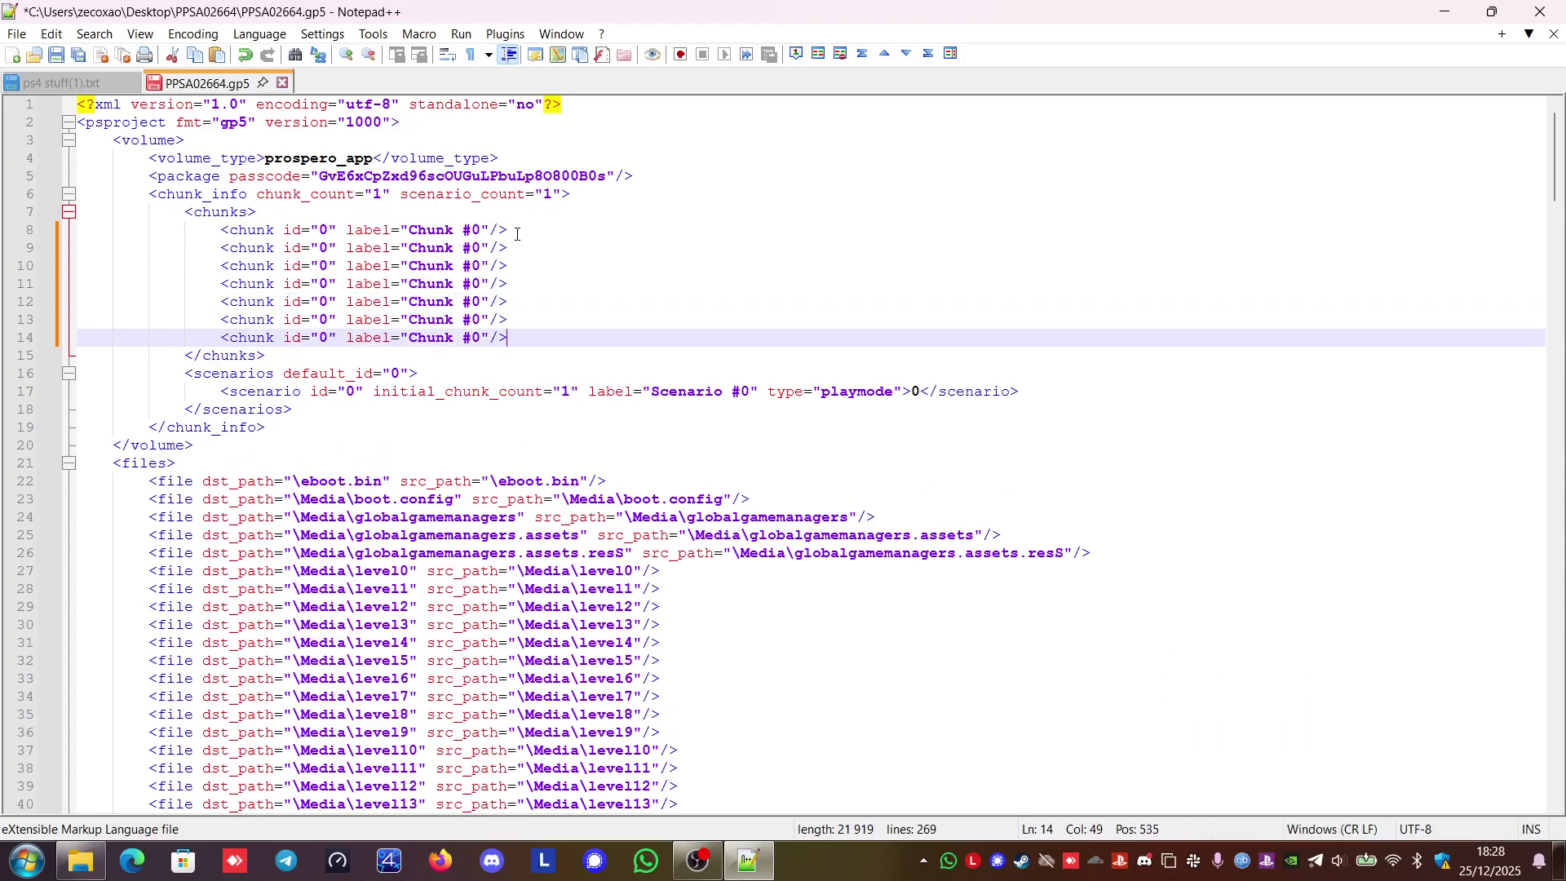
key("Return")
key("ctrl+v")
key("Return")
key("ctrl+v")
key("Return")
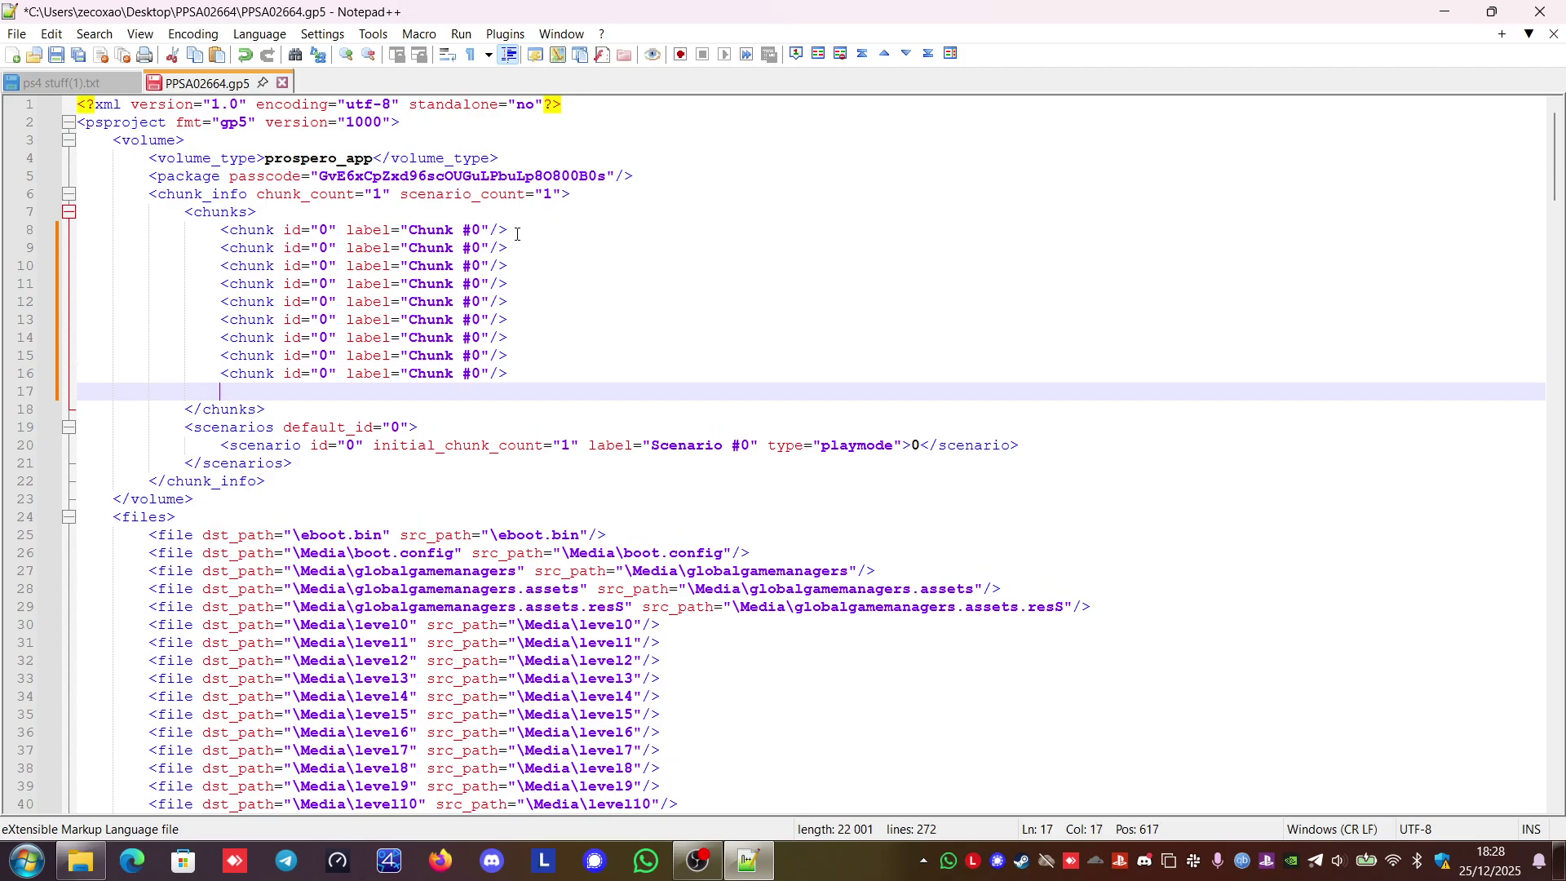
key("ctrl+v")
key("Return")
key("ctrl+v")
key("Return")
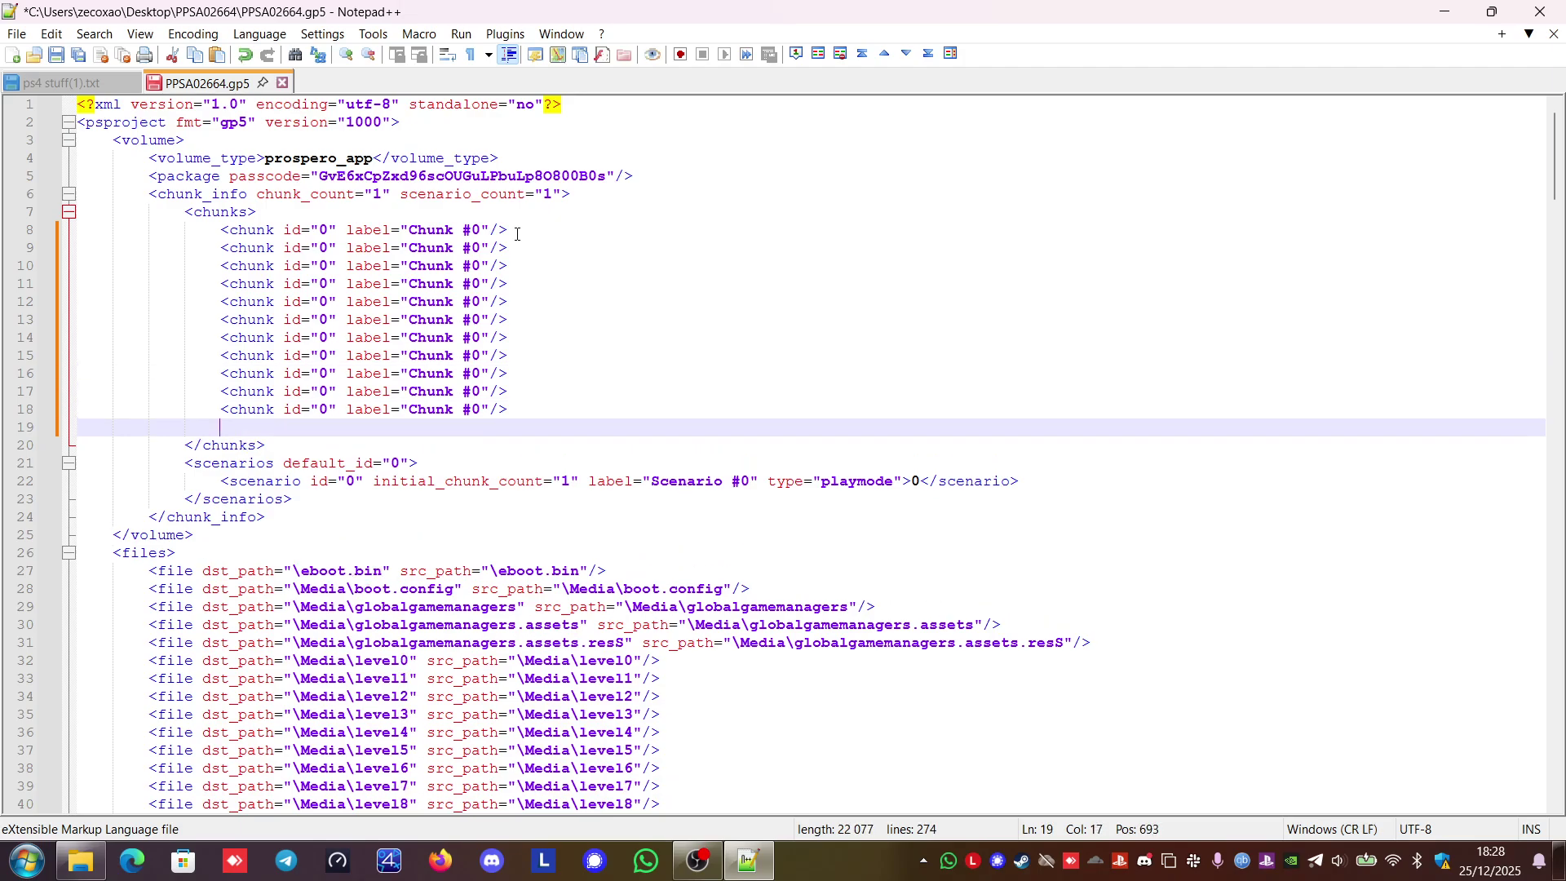
key("ctrl+v")
key("Return")
key("ctrl+v")
key("Return")
key("ctrl+v")
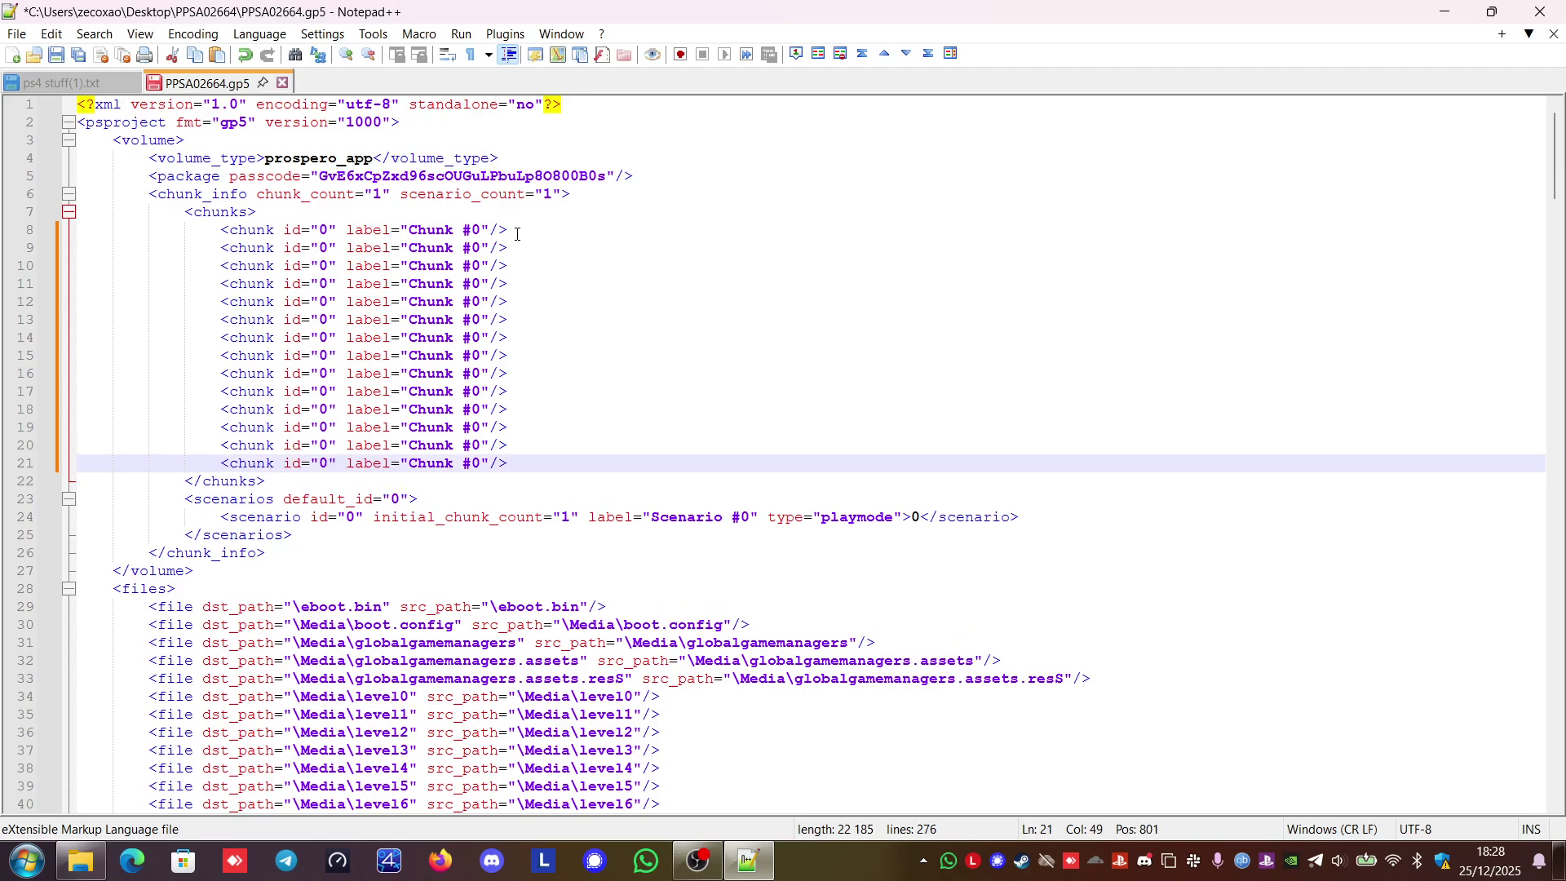
key("Return")
type("<chunk id=\"0\" label=\"Chunk #0\"/>")
key("Return")
type("<chunk id=\"0\" label=\"Chunk #0\"/>")
key("Return")
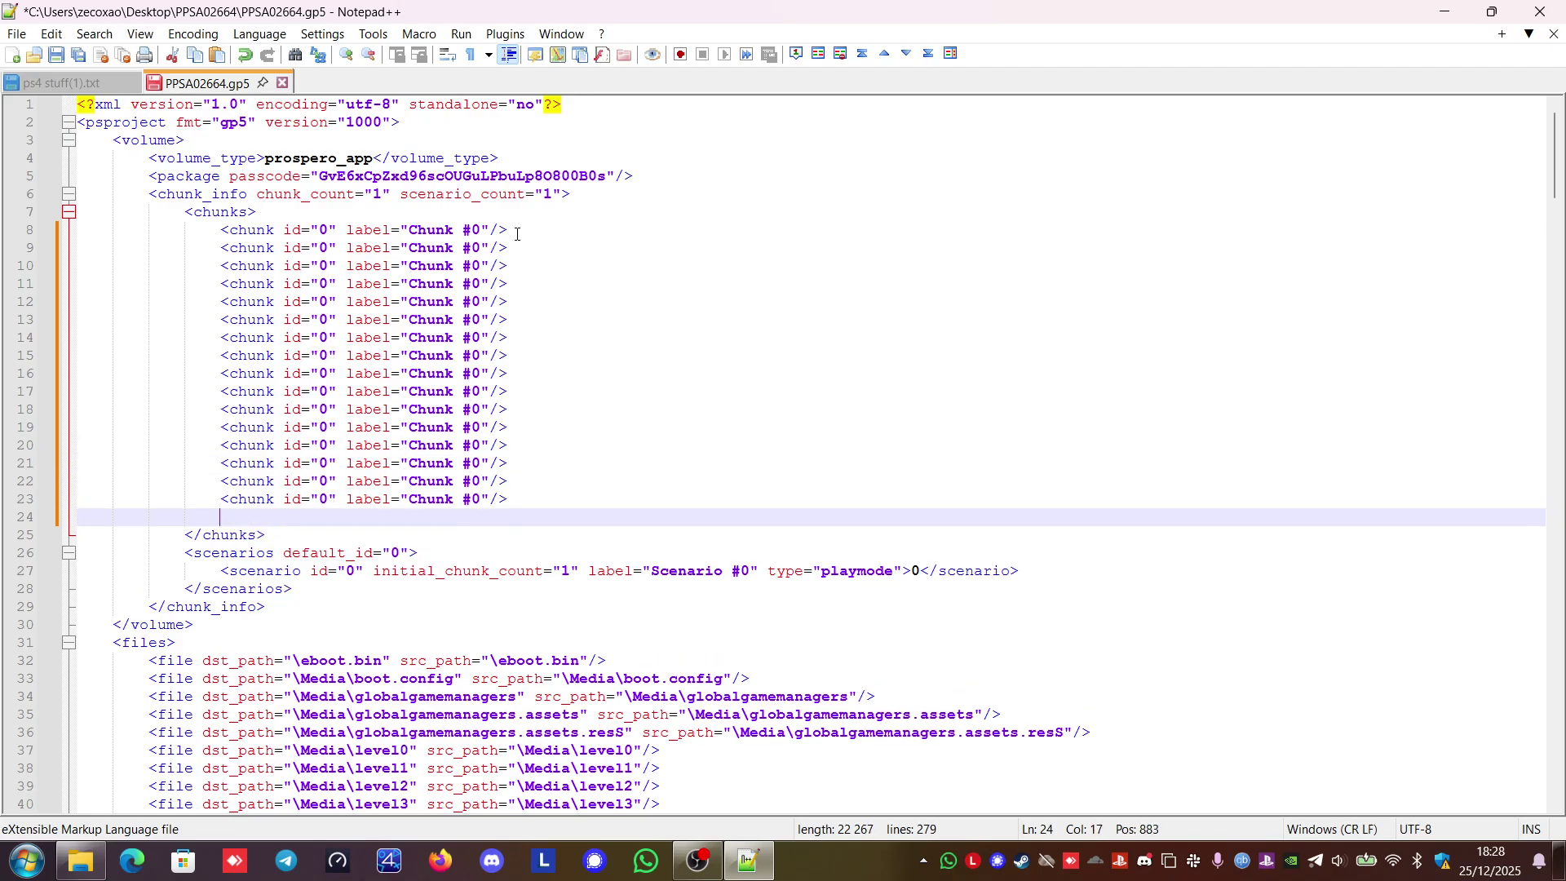
type("<chunk id=\"0\" label=\"Chunk #0\"/>")
key("Return")
type("<chunk id=\"0\" label=\"Chunk #0\"/>")
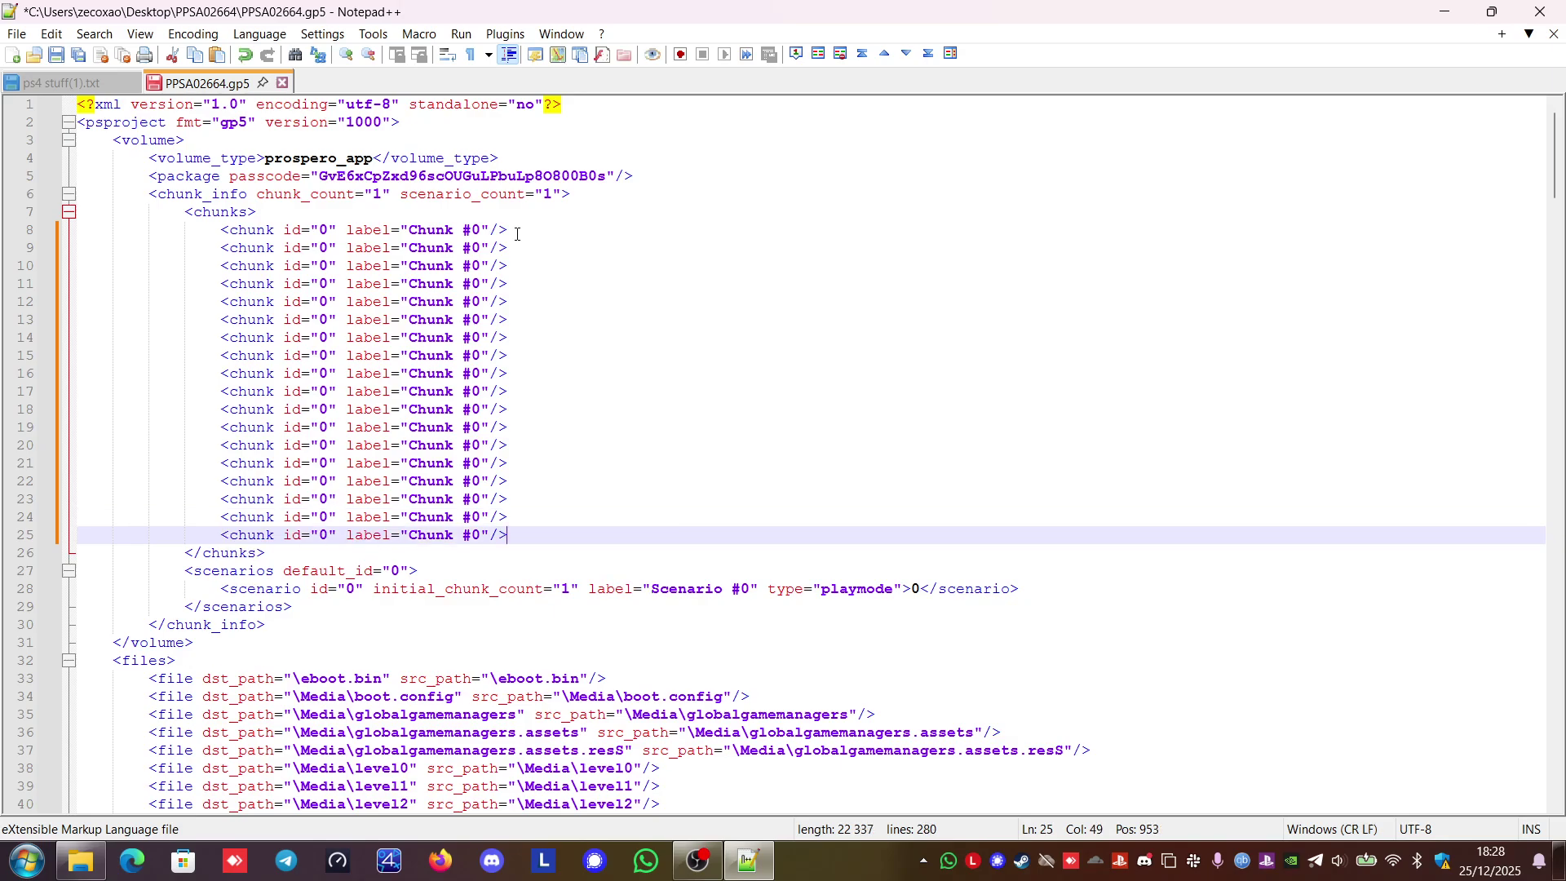
key("Return")
type("<chunk id=\"0\" label=\"Chunk #0\"/>")
key("Return")
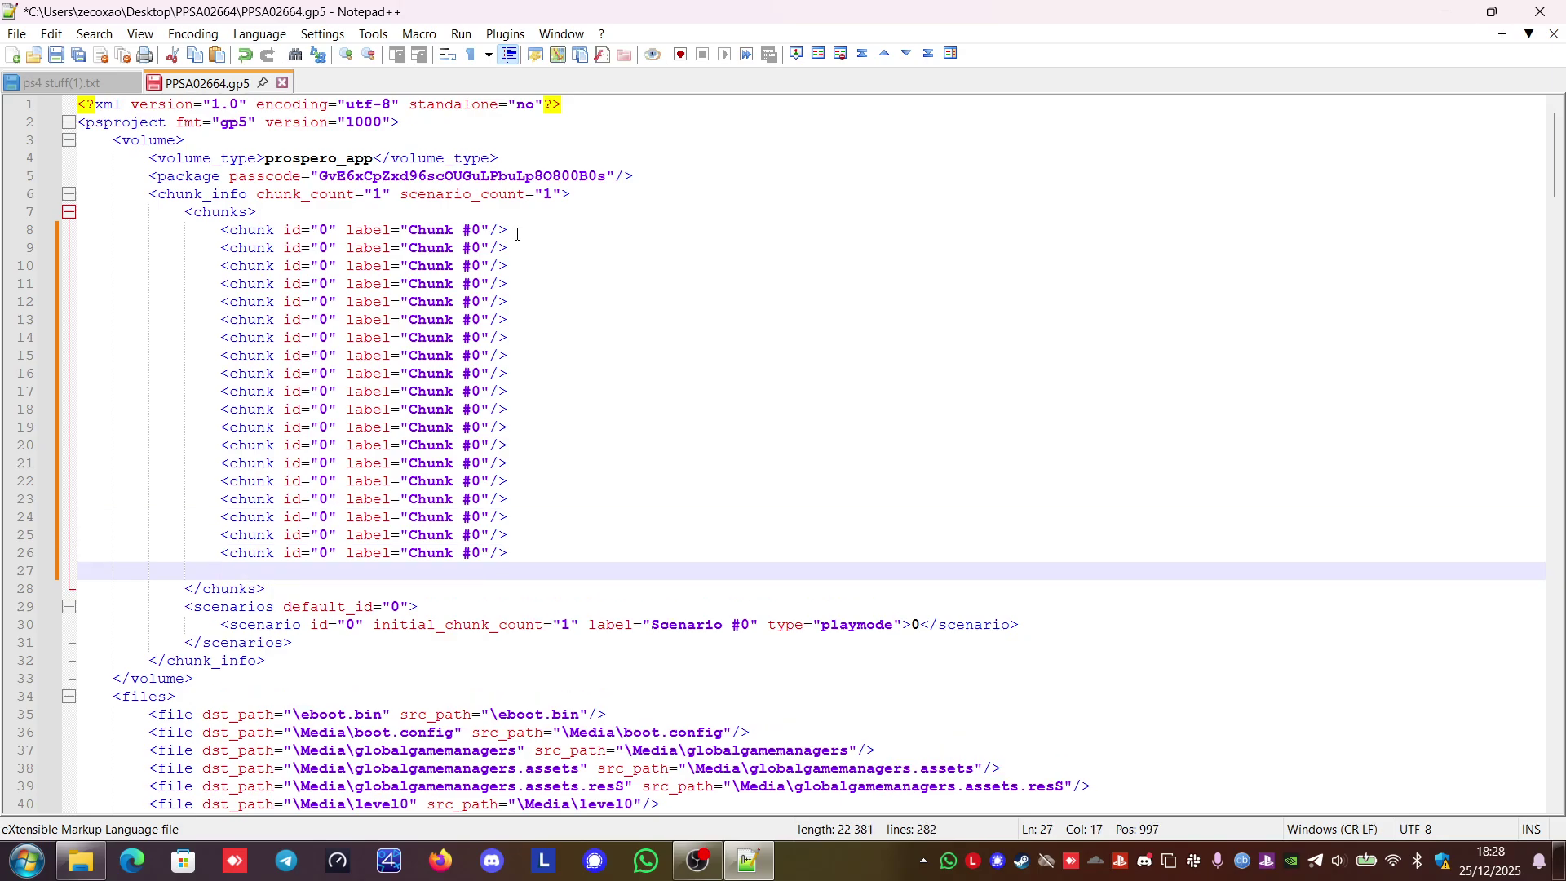
type("<chunk id=\"0\" label=\"Chunk #0\"/>")
key("Return")
type("<chunk id=\"0\" label=\"Chunk #0\"/>")
key("Return")
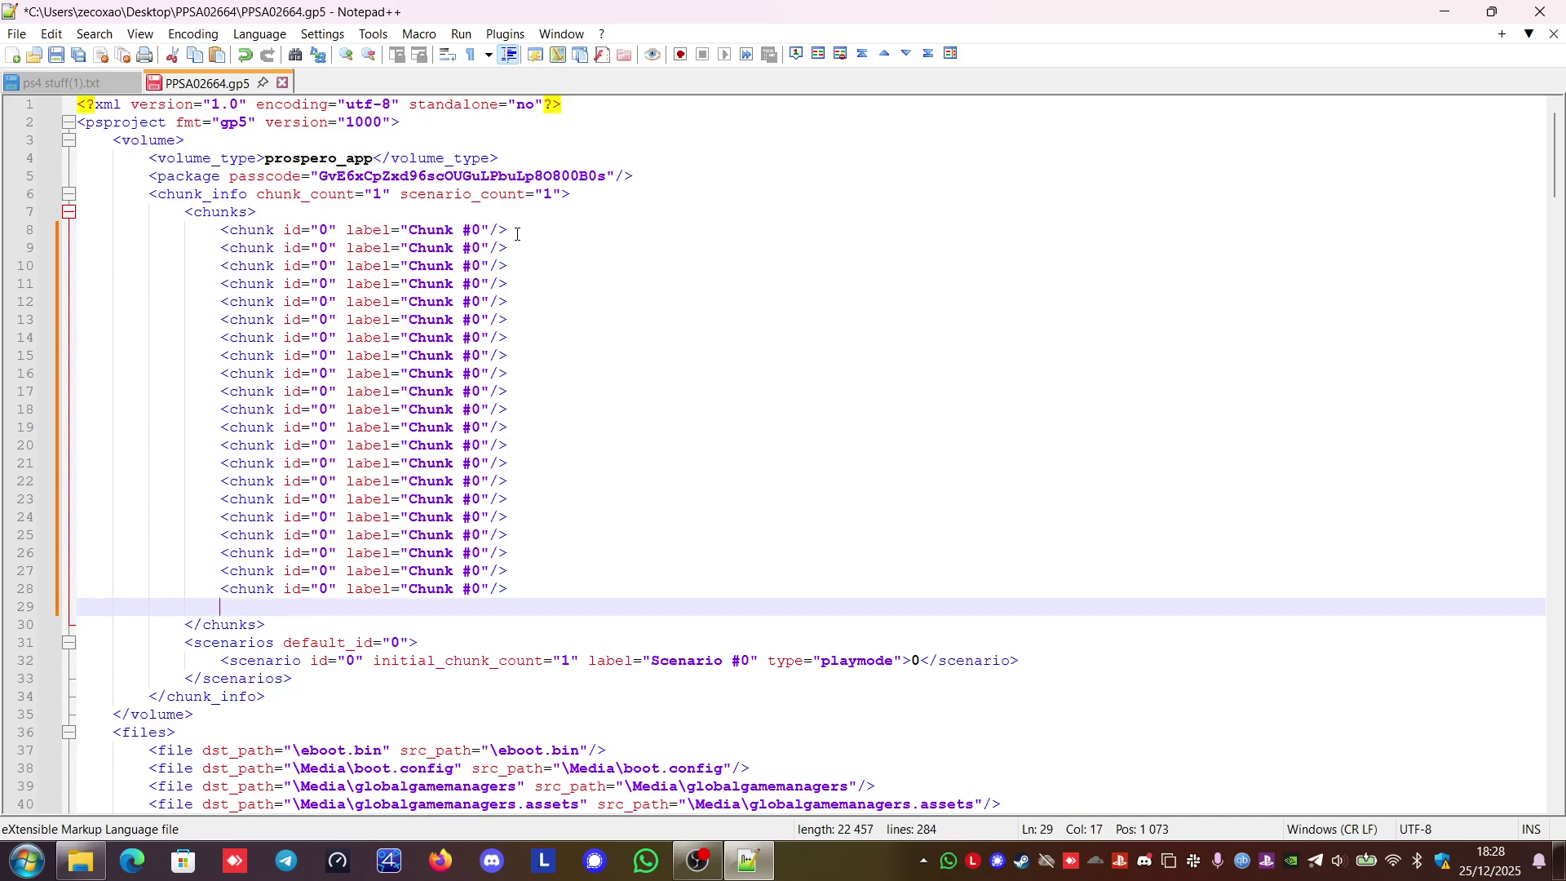
type("<chunk id=\"0\" label=\"Chunk #0\"/>")
key("Return")
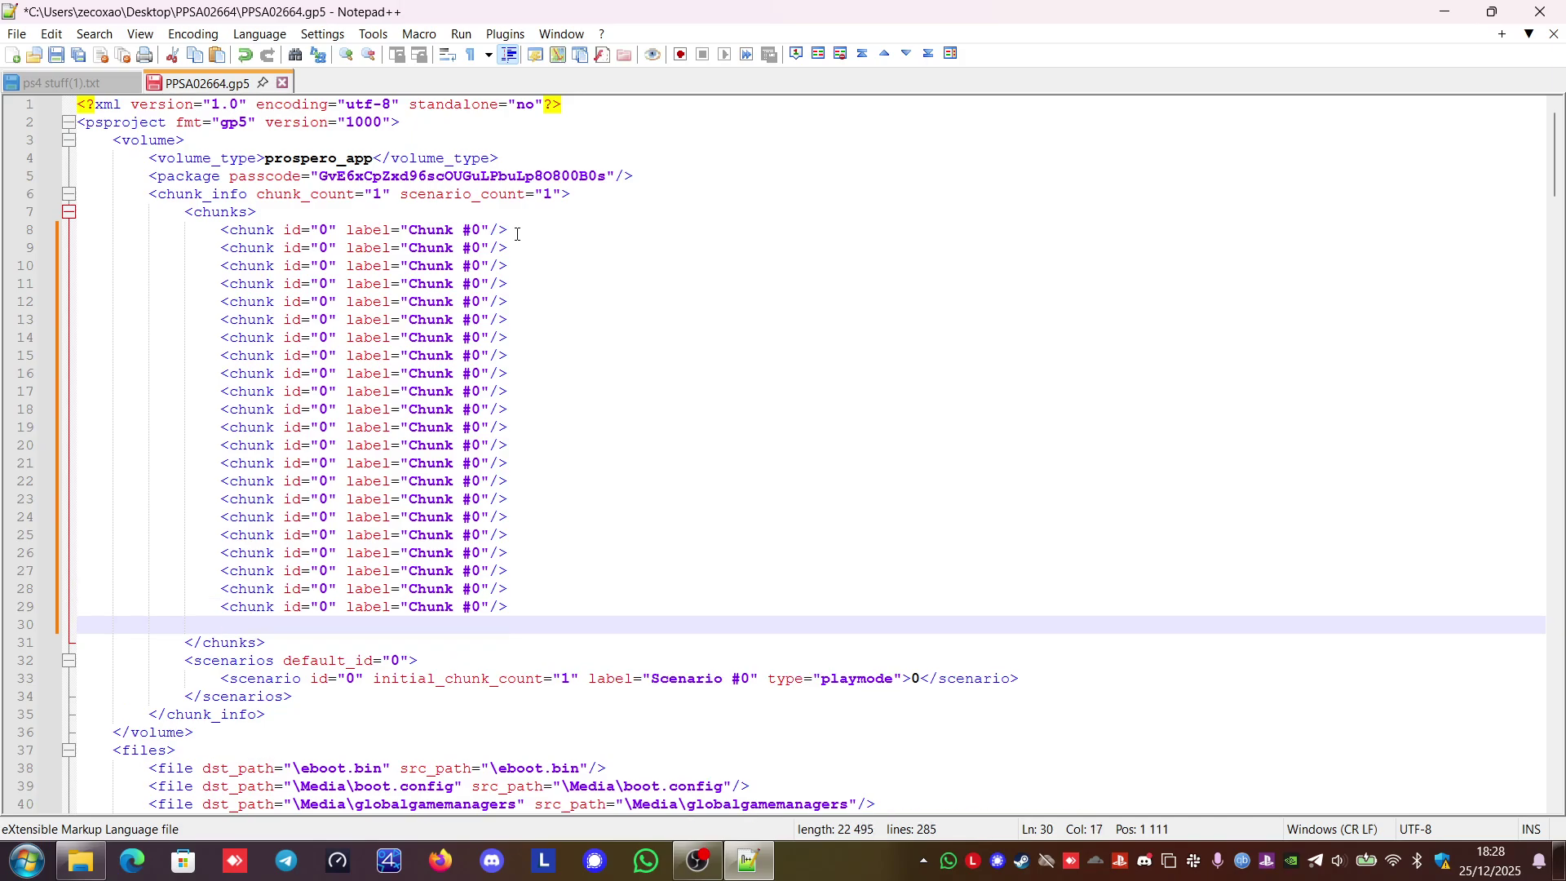
type("<chunk id=\"0\" label=\"Chunk #0\"/>")
key("Return")
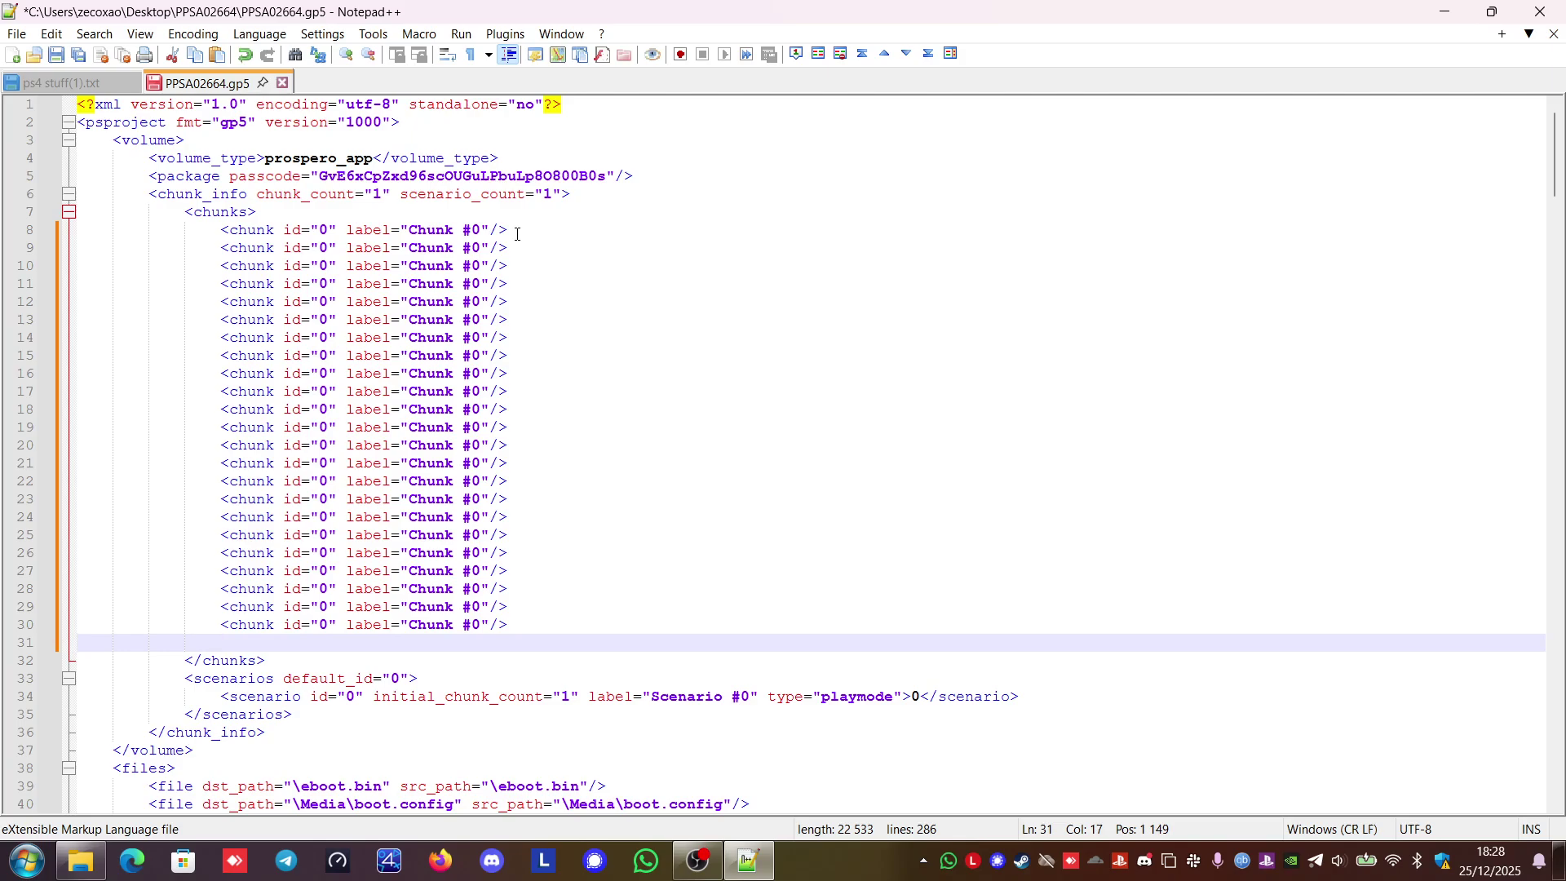
type("<chunk id=\"0\" label=\"Chunk #0\"/>")
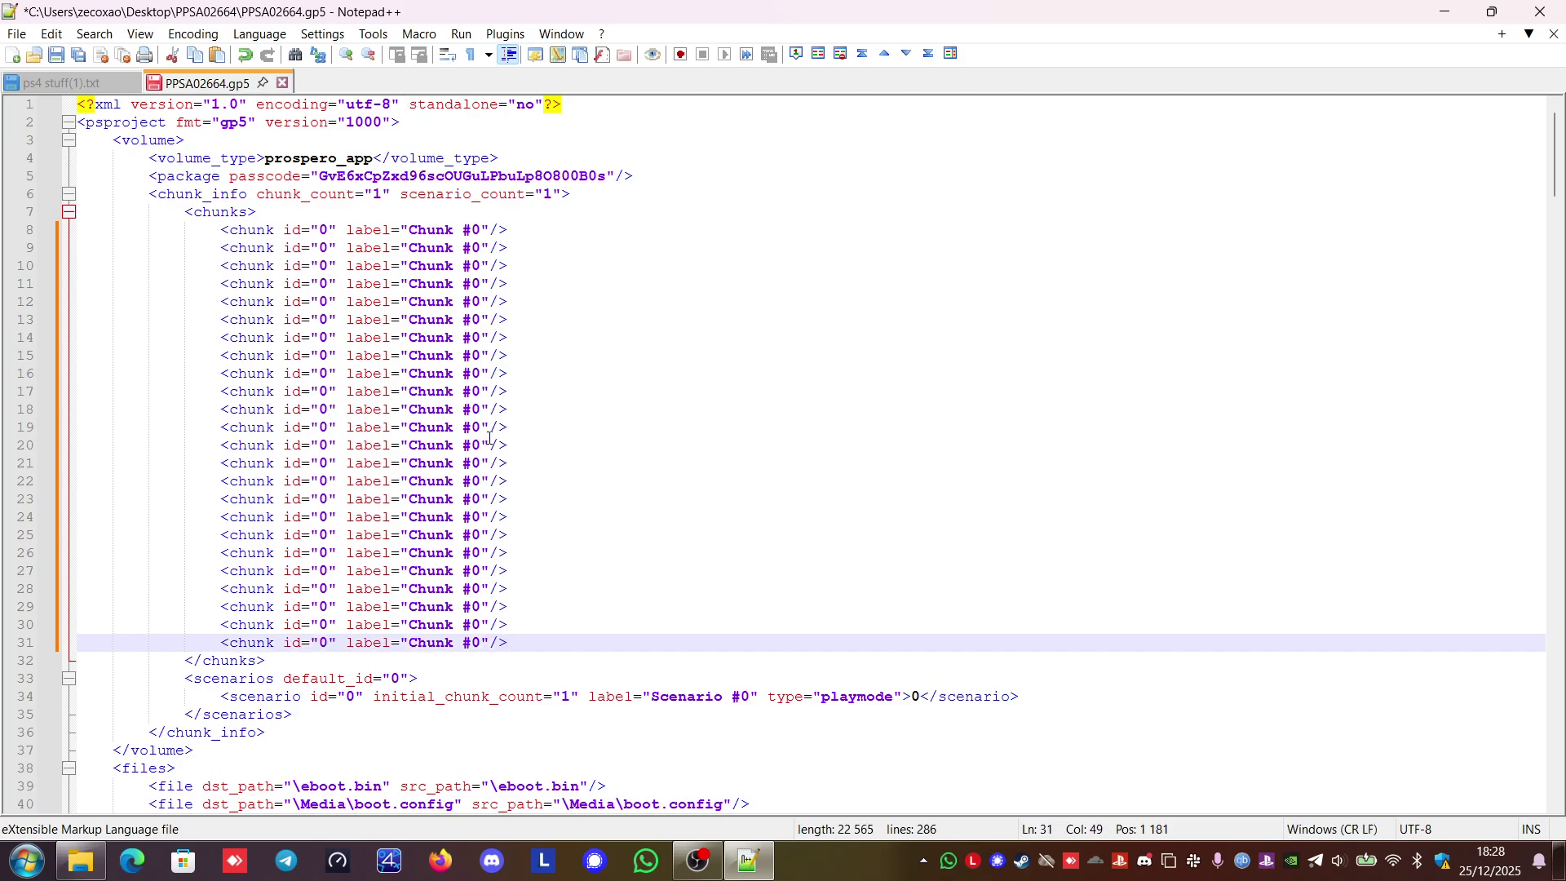
left_click(325, 247)
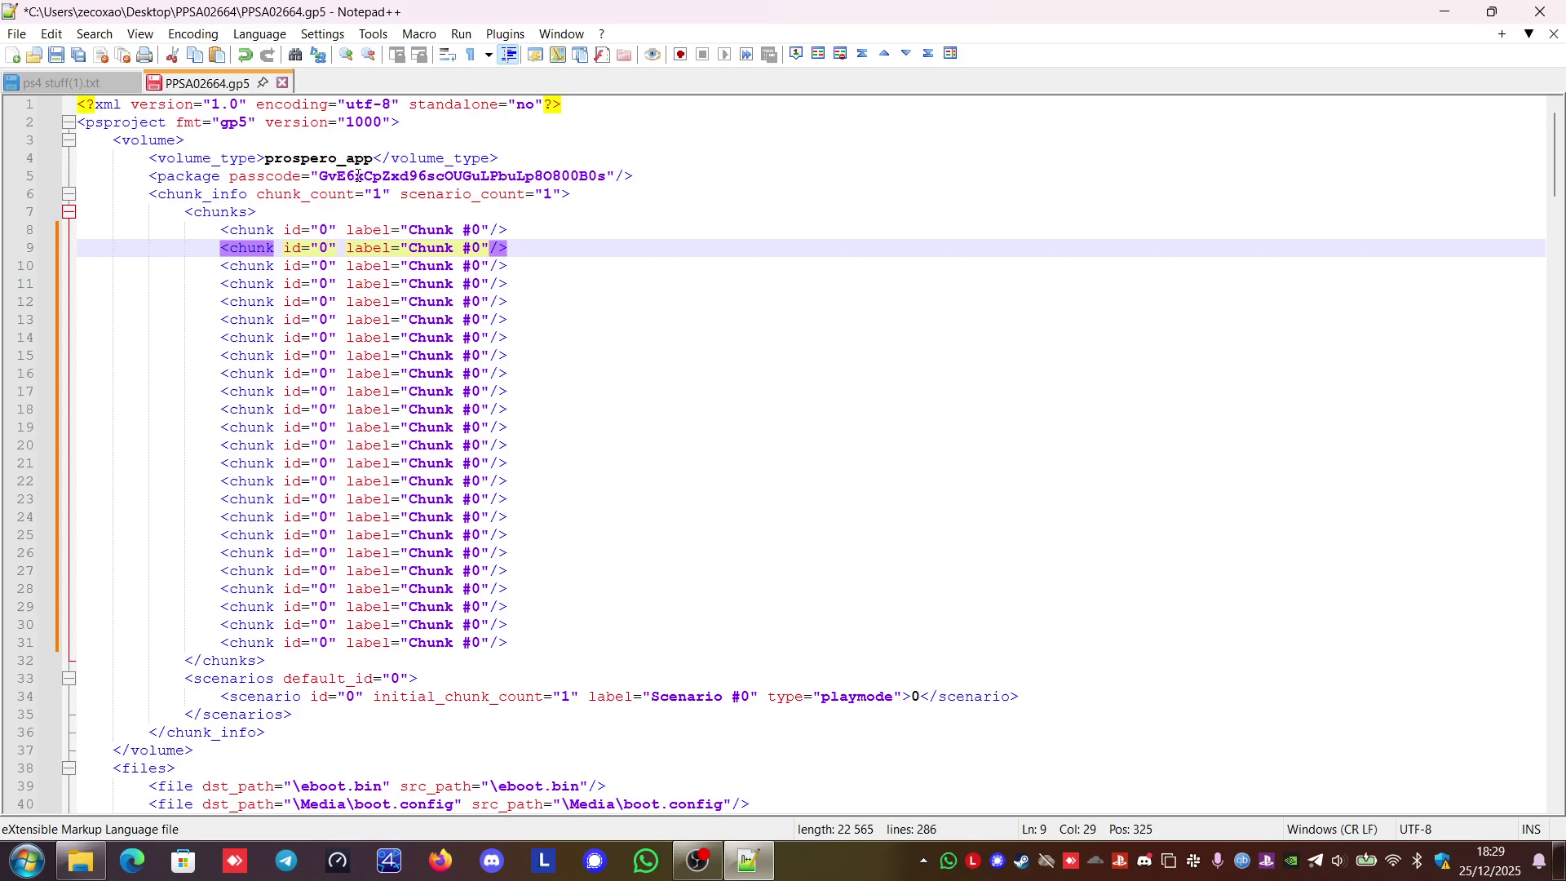
Renumber the chunk entries on lines 9 and 10 to ids and labels 1 and 2
key("BackSpace")
type("1")
key("Down")
key("BackSpace")
type("2")
key("Down")
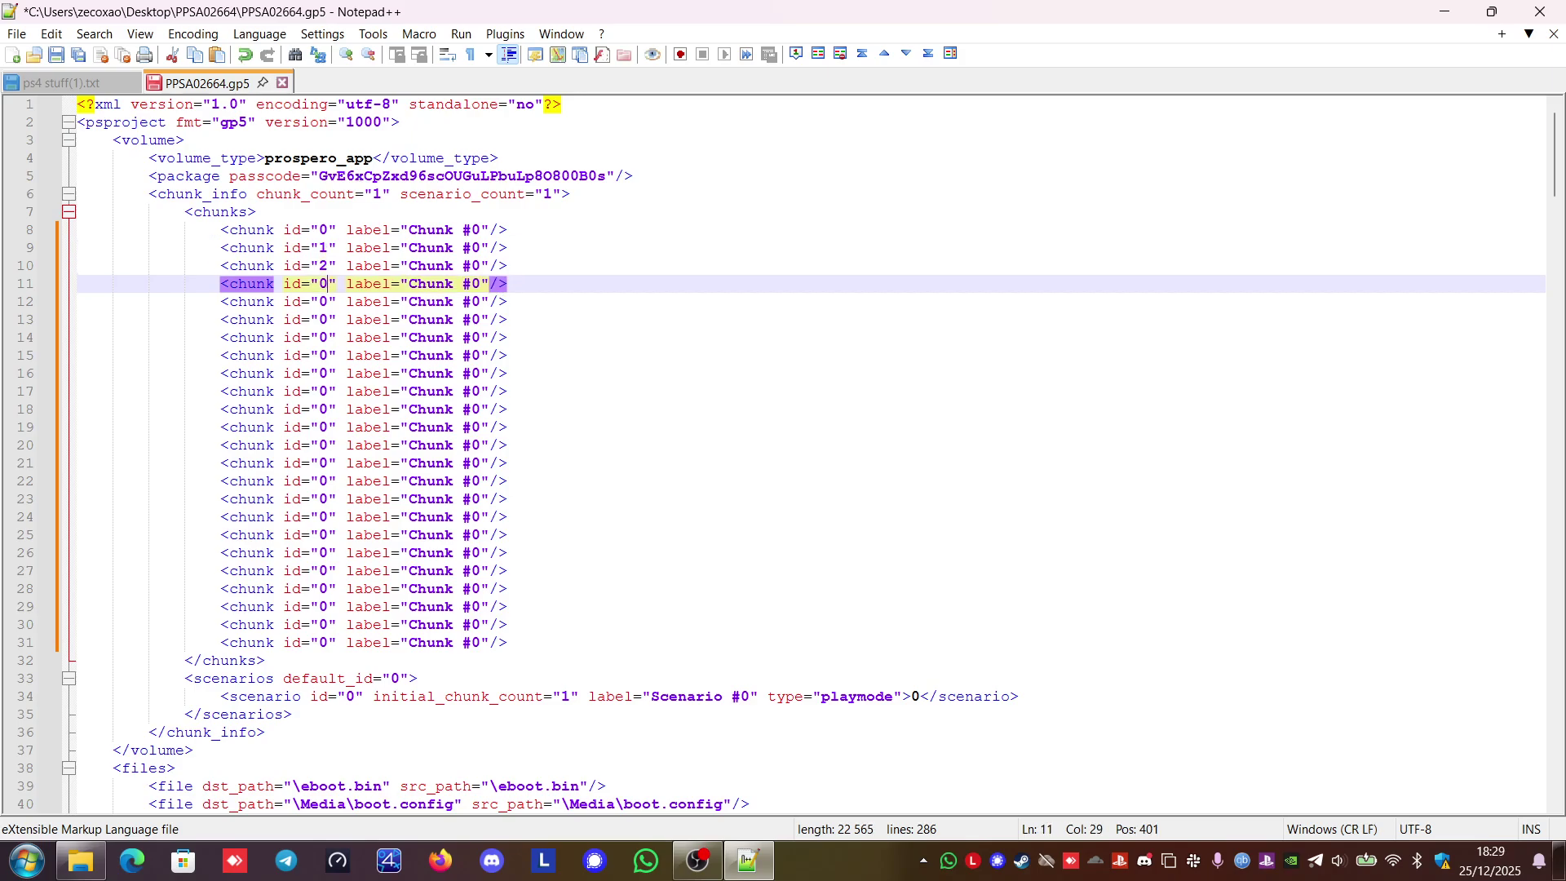
left_click(482, 247)
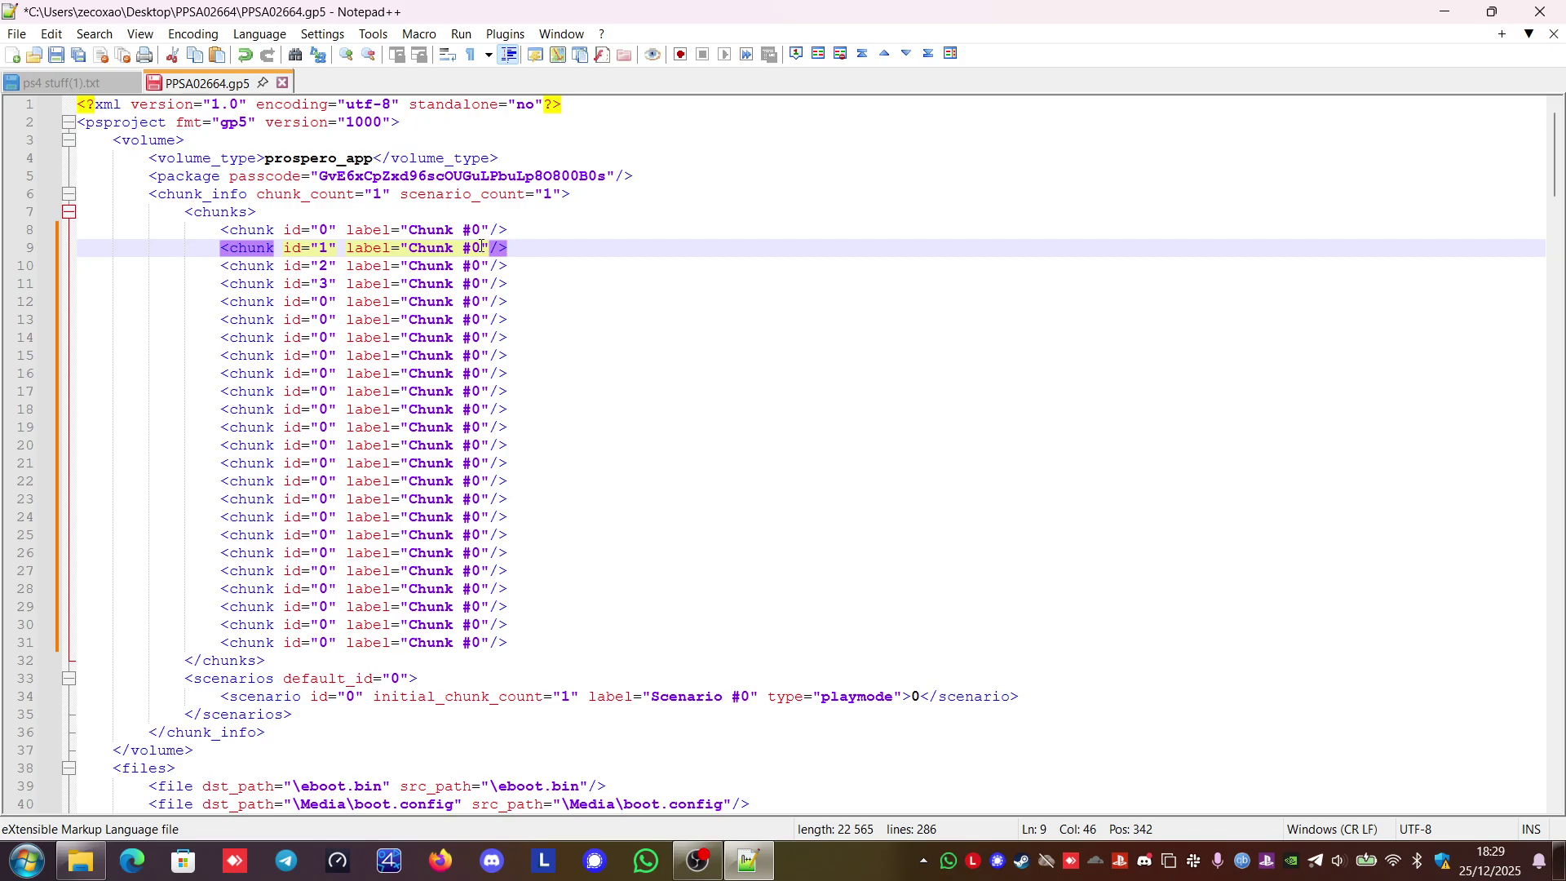
key("BackSpace")
type("1")
key("Down")
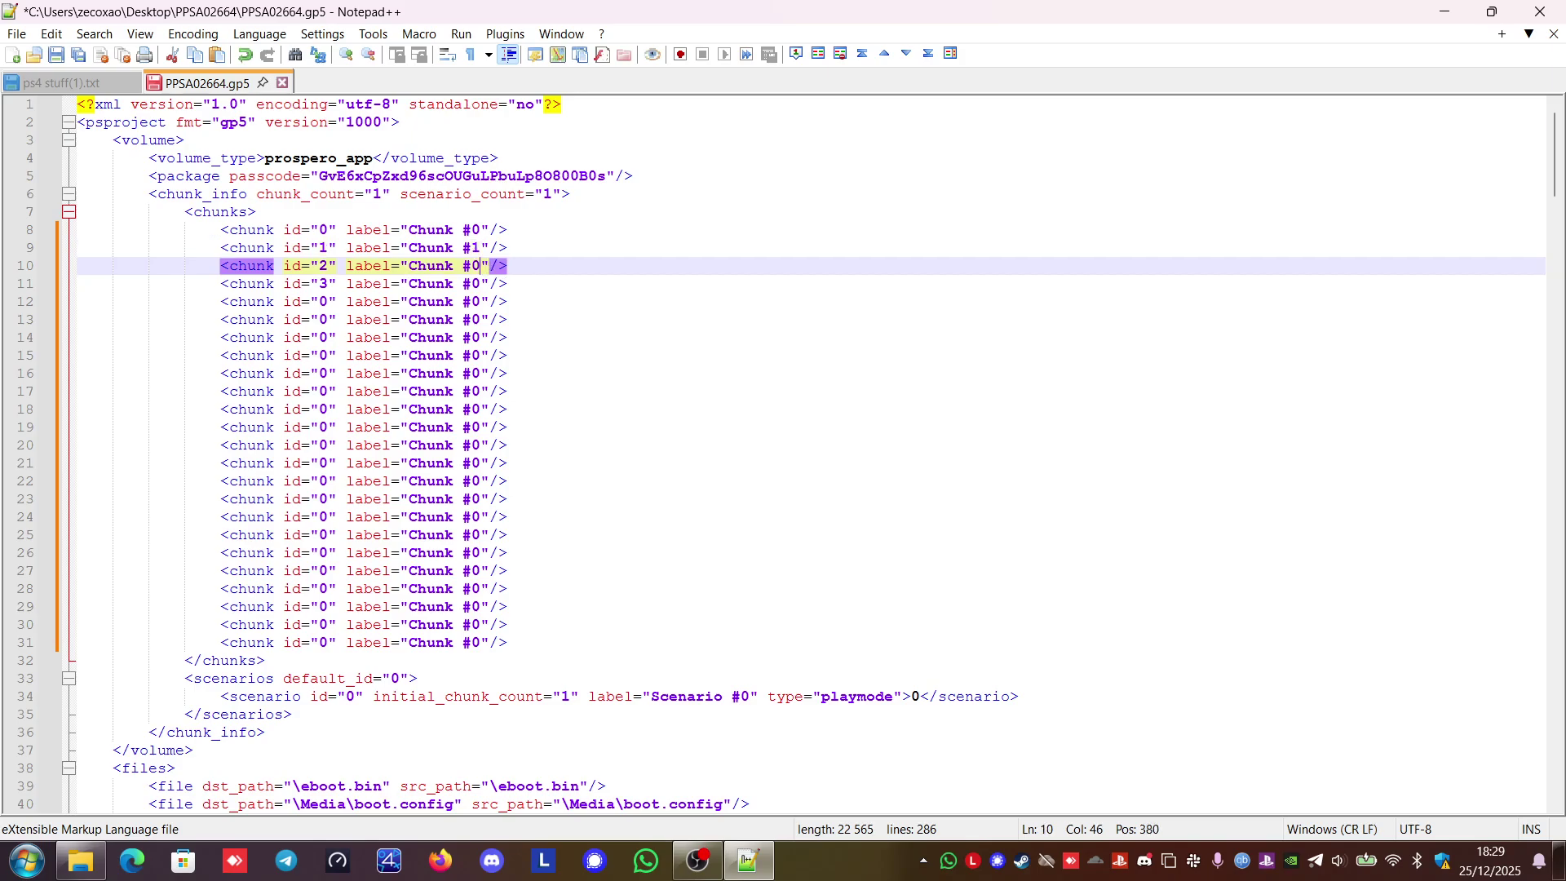
key("BackSpace")
type("2")
key("Down")
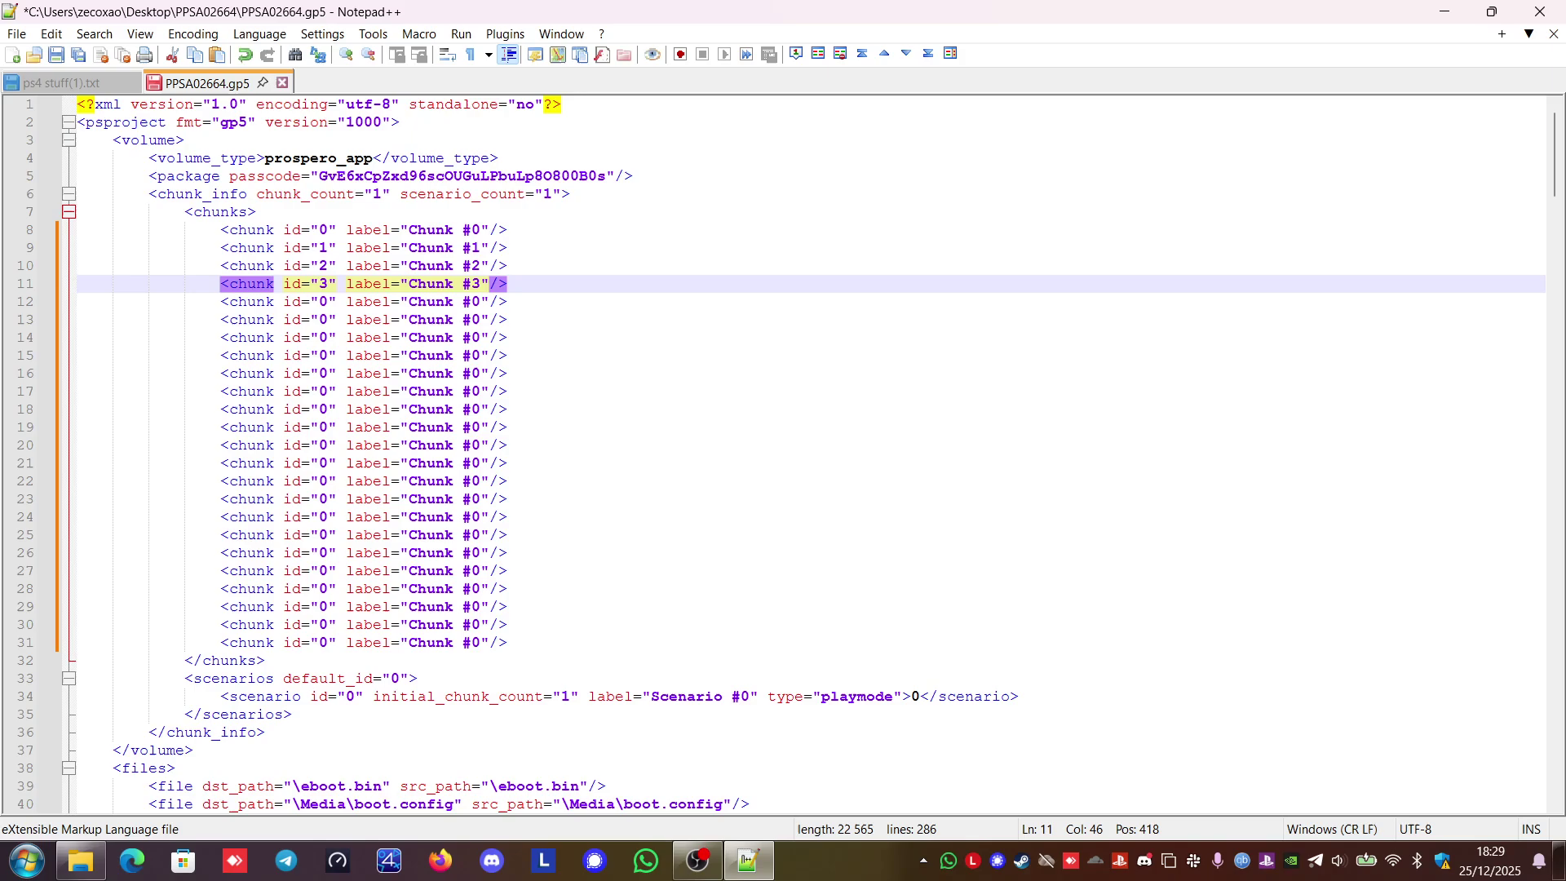
Change the last chunk on line 31 to id 23 with label 'Chunk #23'
key("Down")
key("Down")
key("Down")
key("Down")
key("Down")
key("Down")
key("Down")
key("Down")
key("Down")
key("Down")
key("Down")
key("Down")
key("Down")
key("Down")
key("Down")
key("Down")
key("Down")
key("Down")
key("Down")
key("Down")
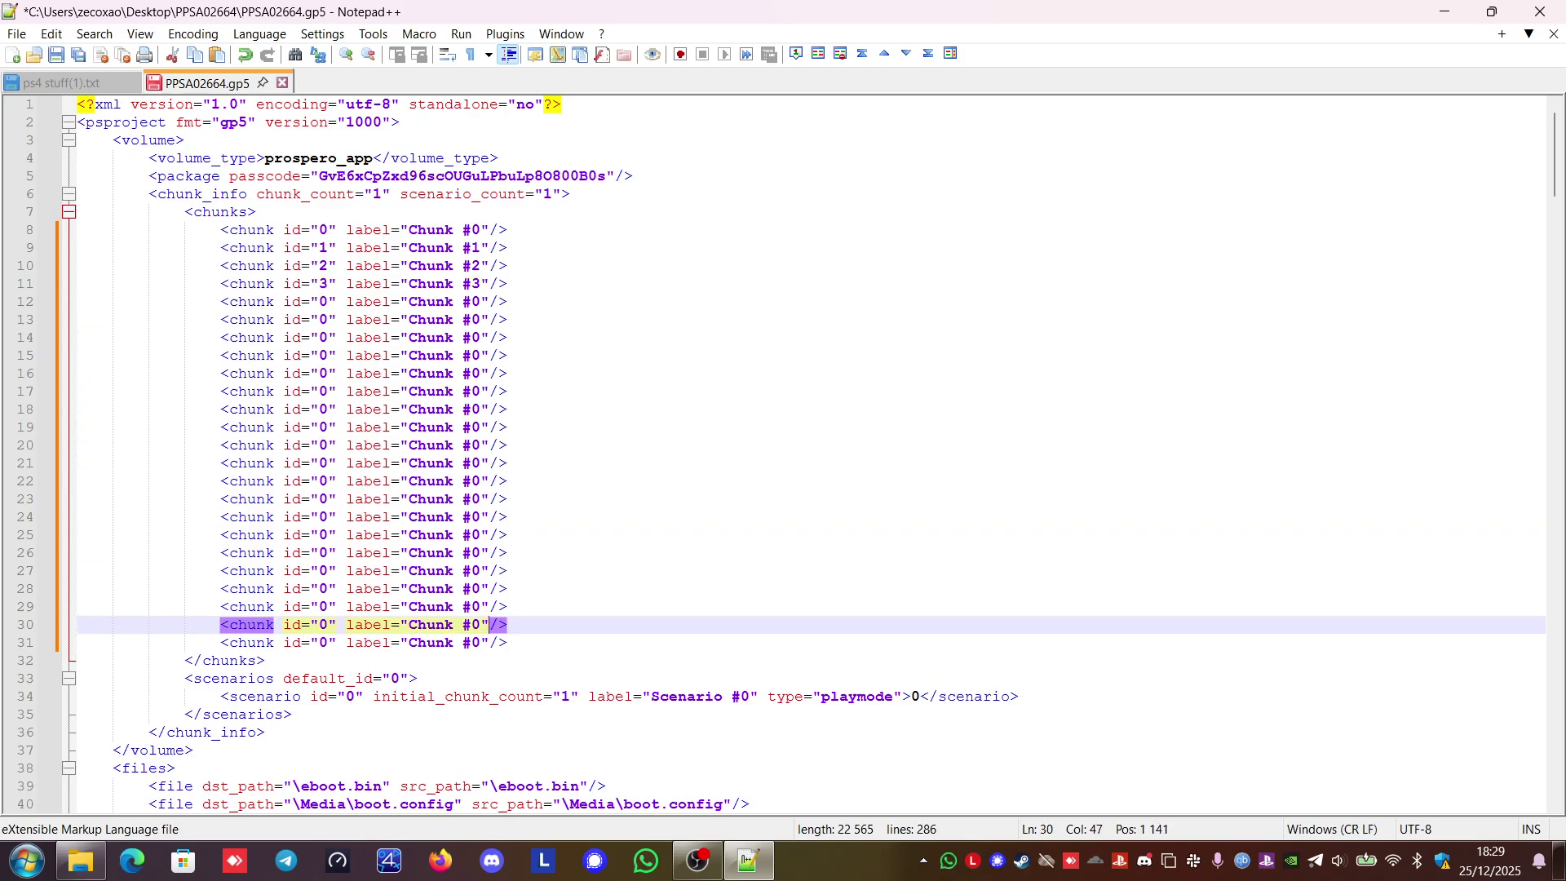
key("BackSpace")
type("2")
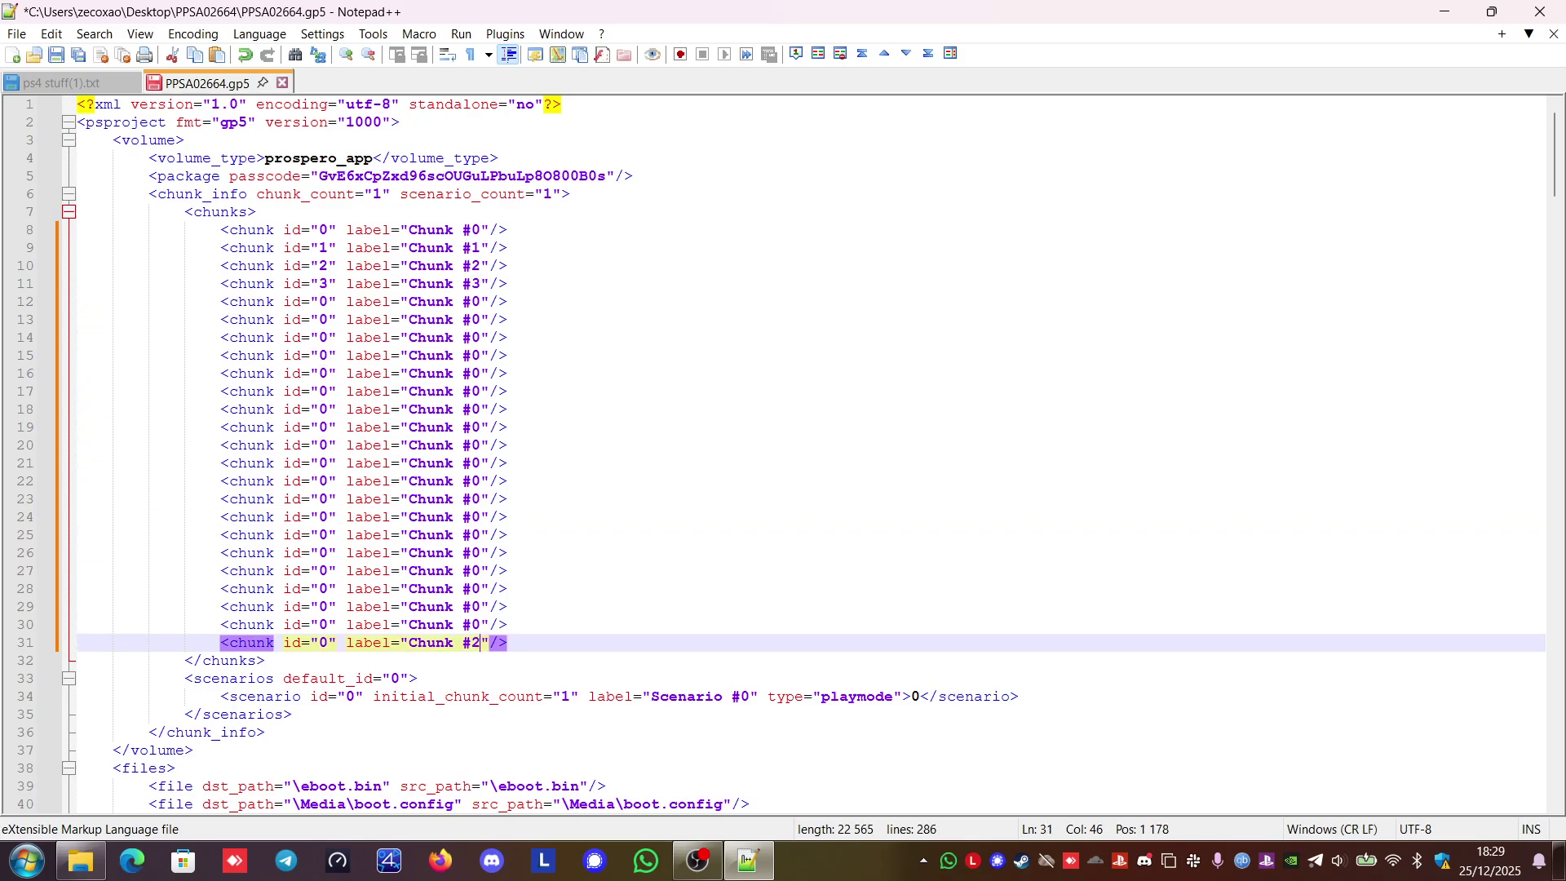
type("3")
left_click(363, 642)
key("BackSpace")
type("23")
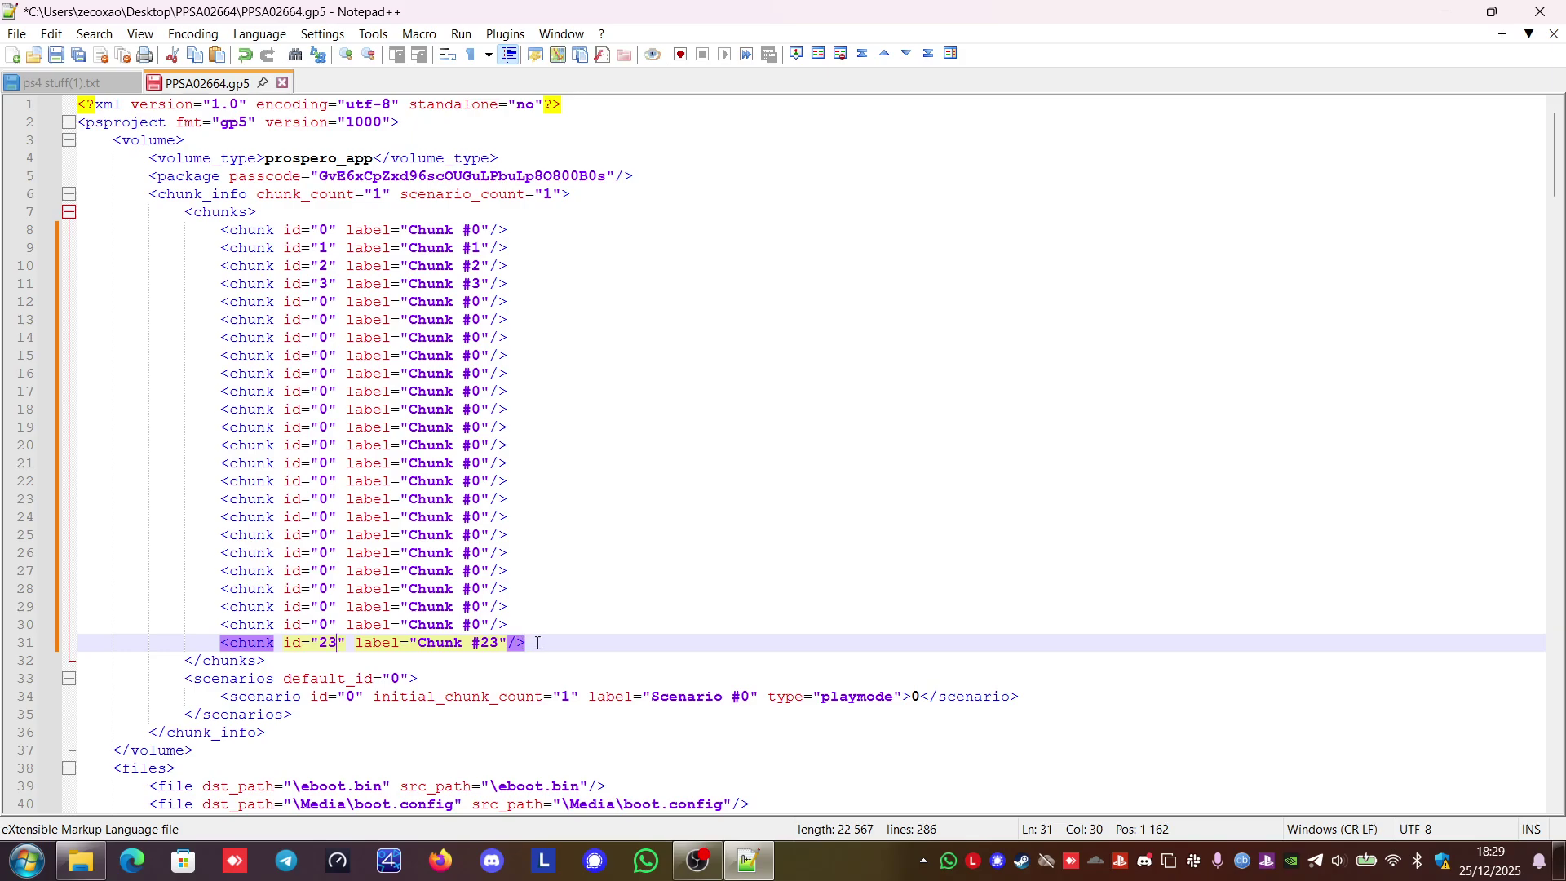
Delete the 23 extra chunk entries after Chunk #0 in PPSA02664.gp5 and save the file
left_click_drag(537, 643, 221, 253)
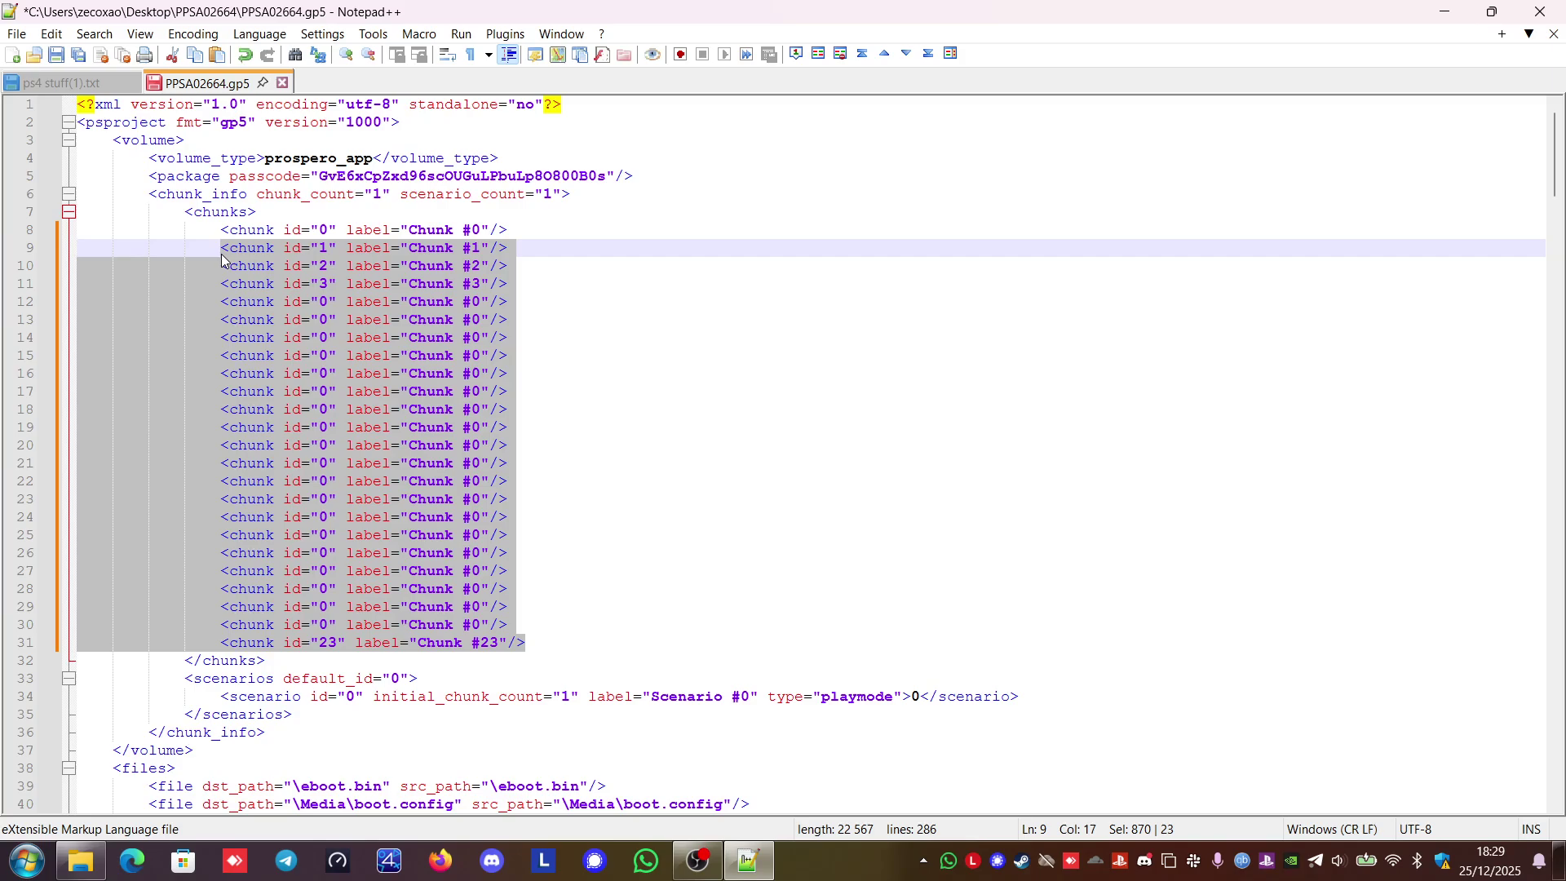
key("Delete")
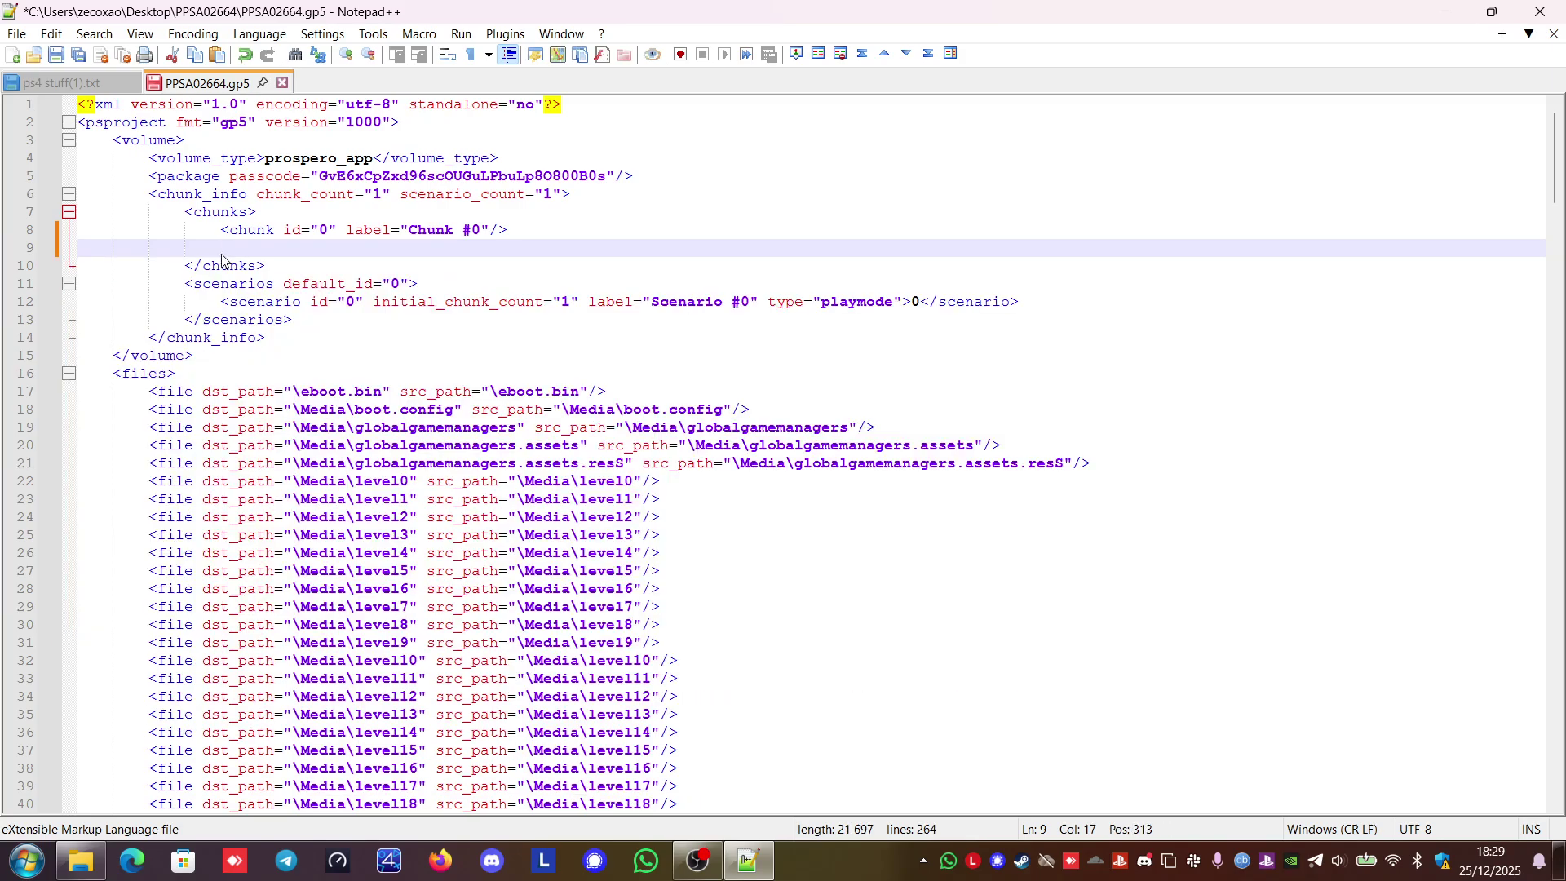
key("BackSpace")
key("BackSpace")
key("BackSpace")
key("BackSpace")
key("BackSpace")
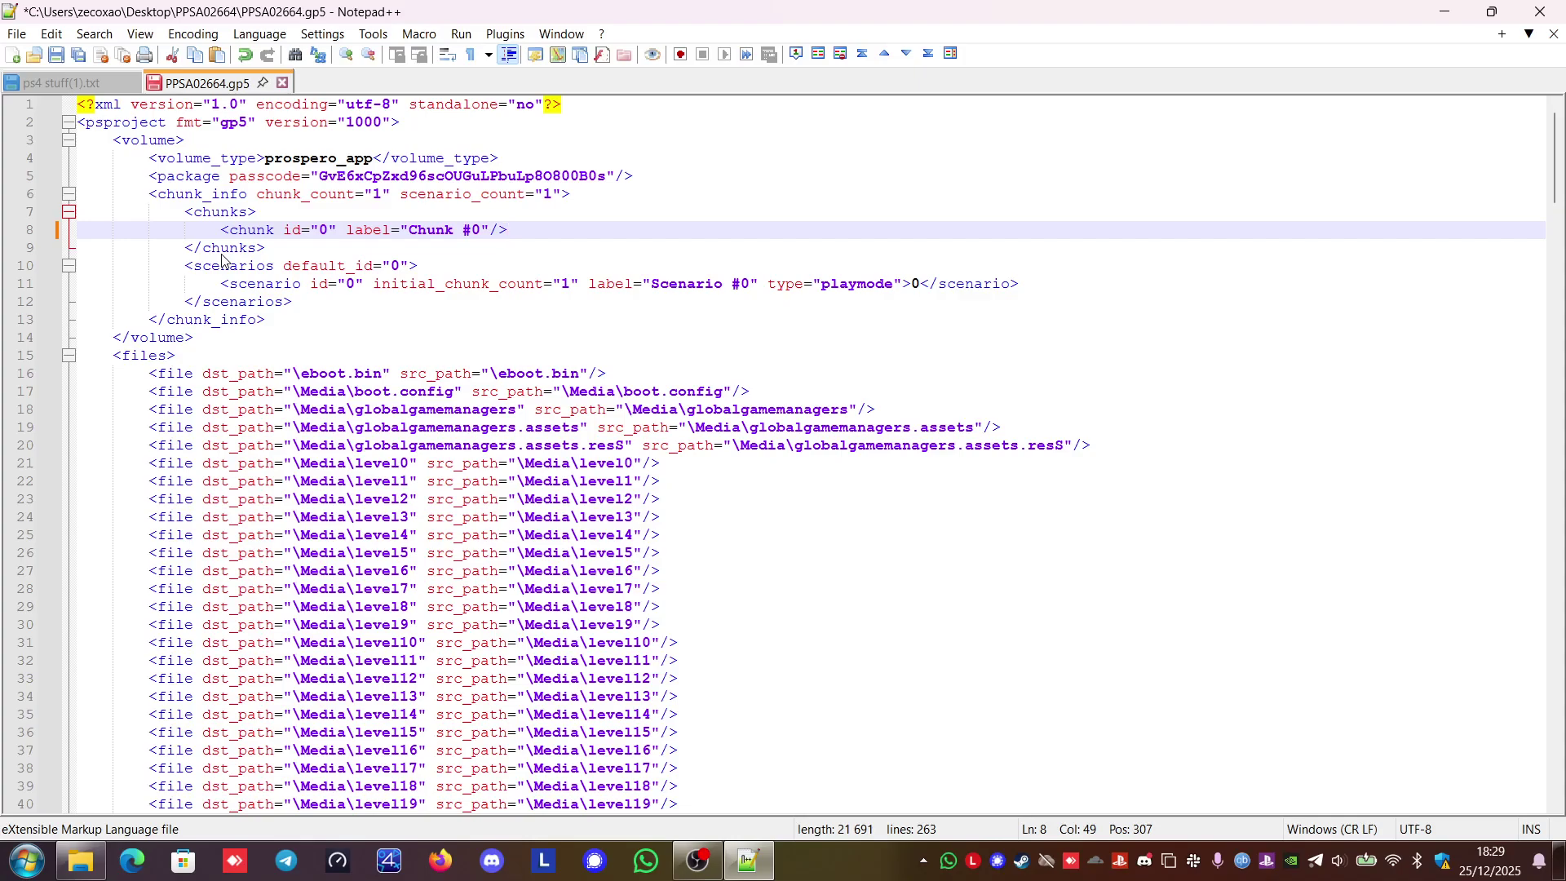
key("ctrl+s")
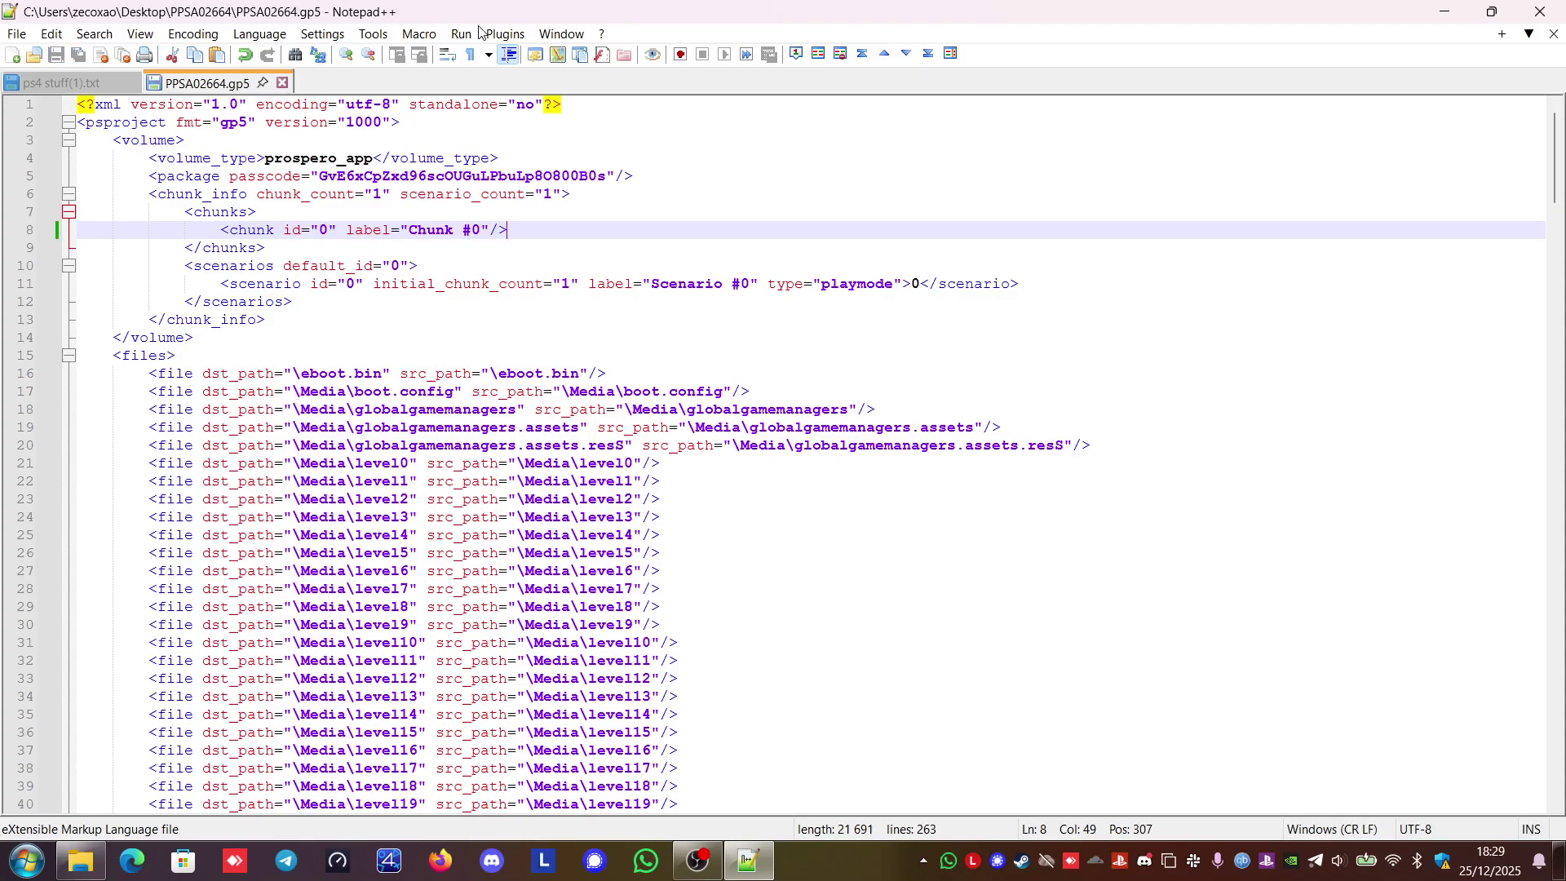
Open sce_sys\param.json in Notepad++ and locate the applicationDrmType entry
left_click(1443, 11)
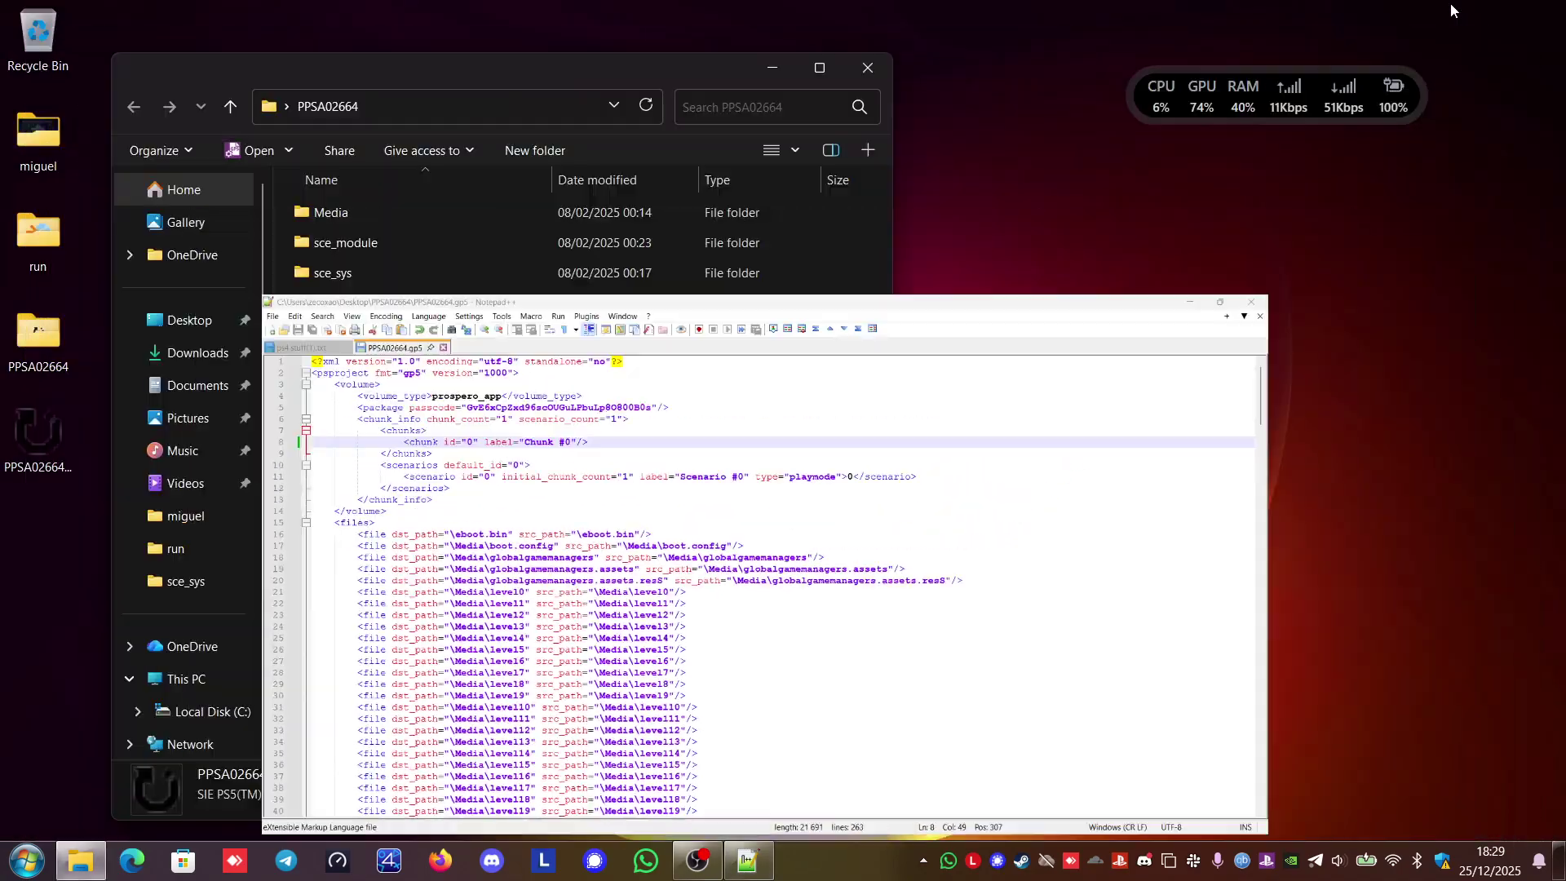
double_click(335, 278)
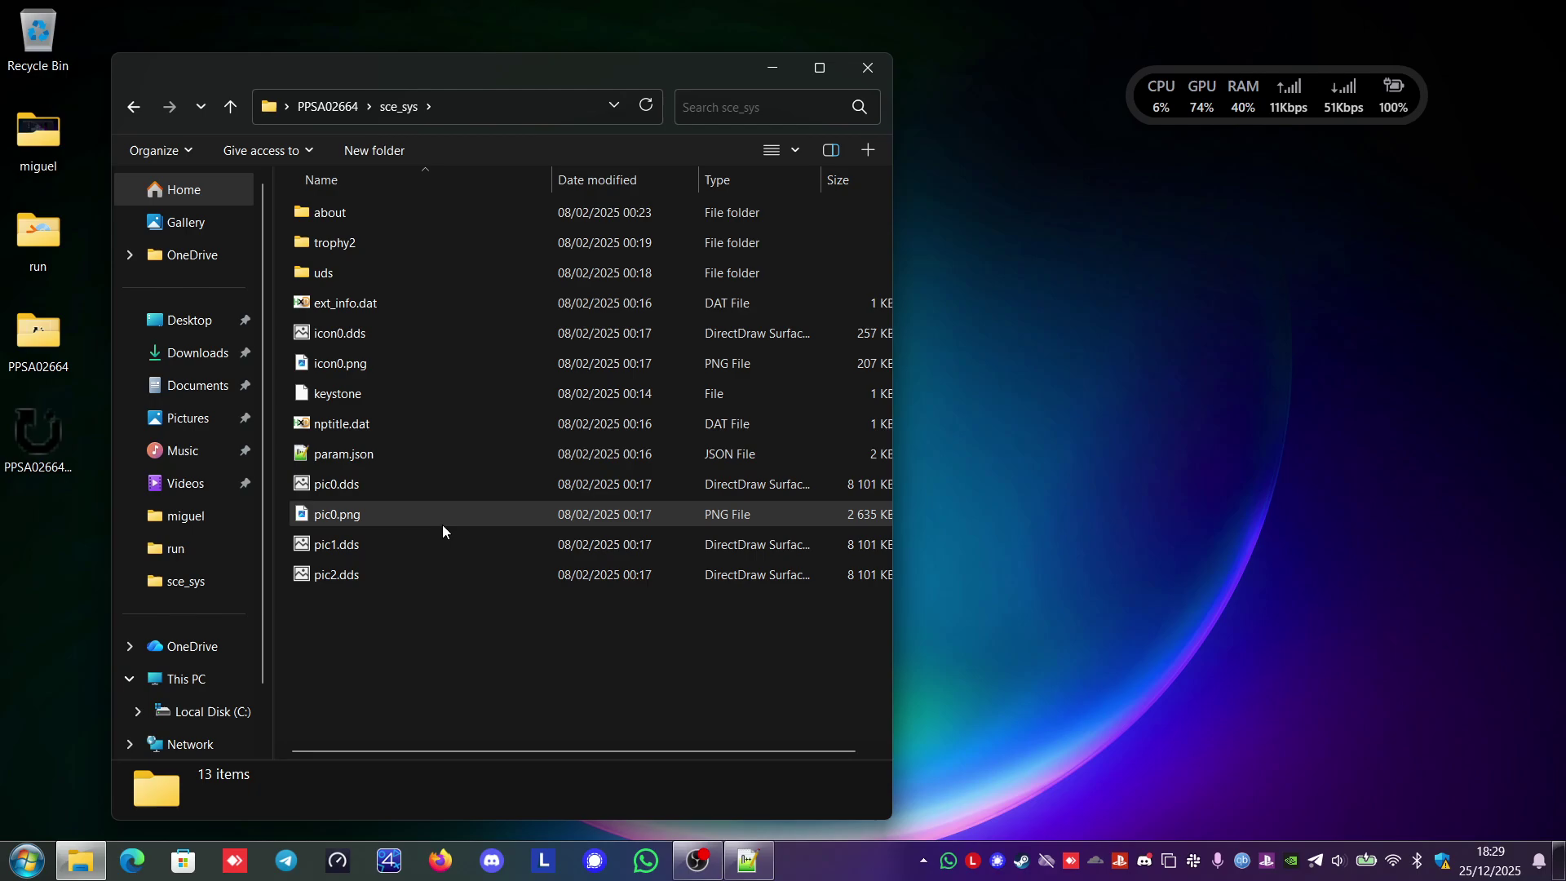
double_click(356, 454)
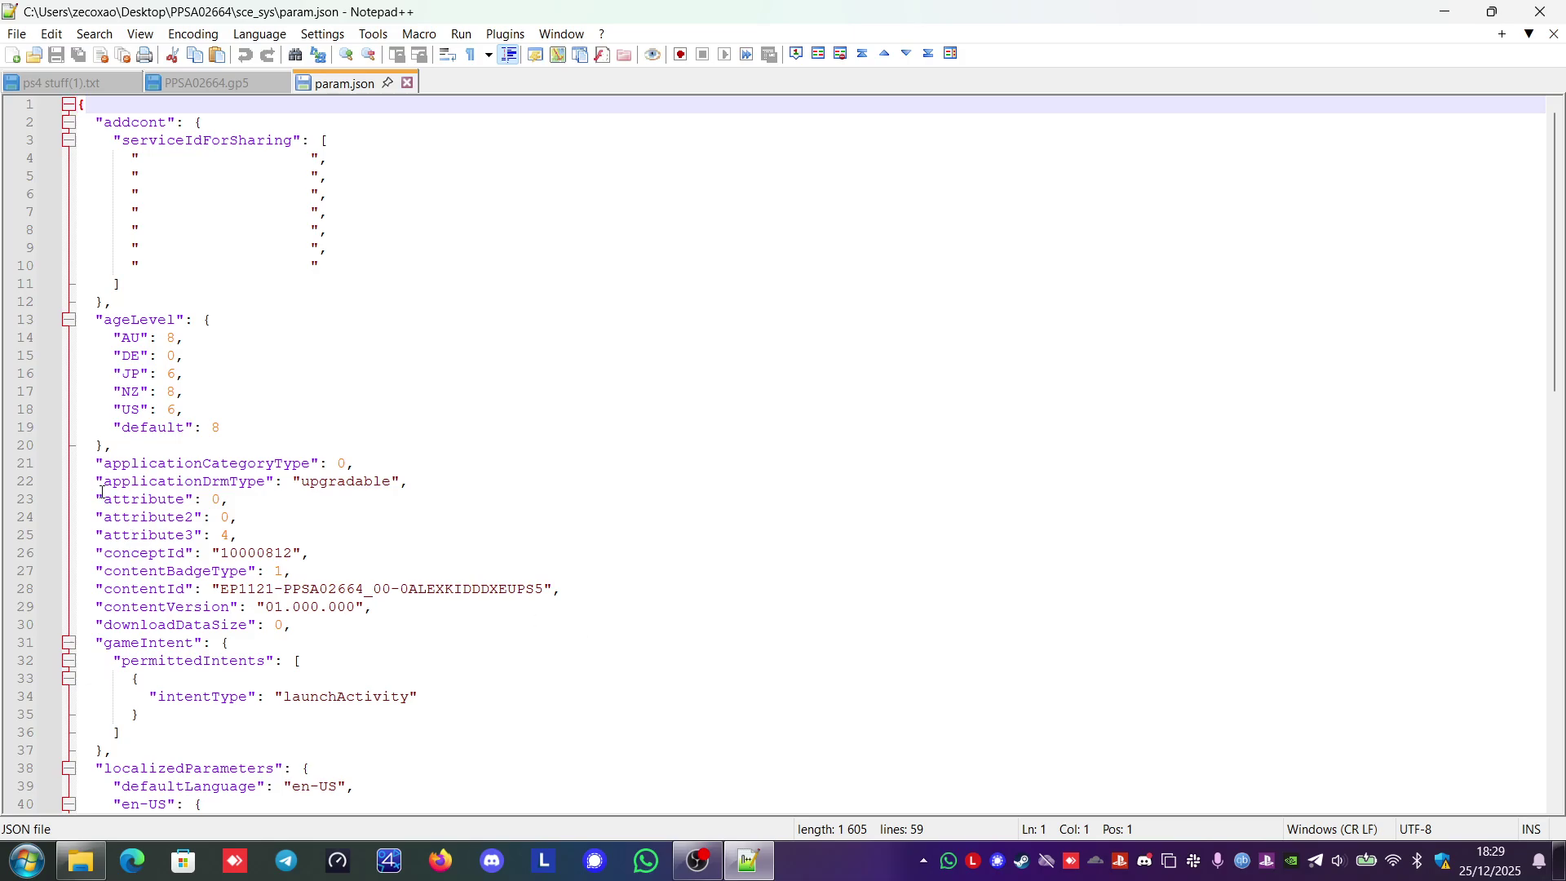
left_click_drag(96, 481, 274, 481)
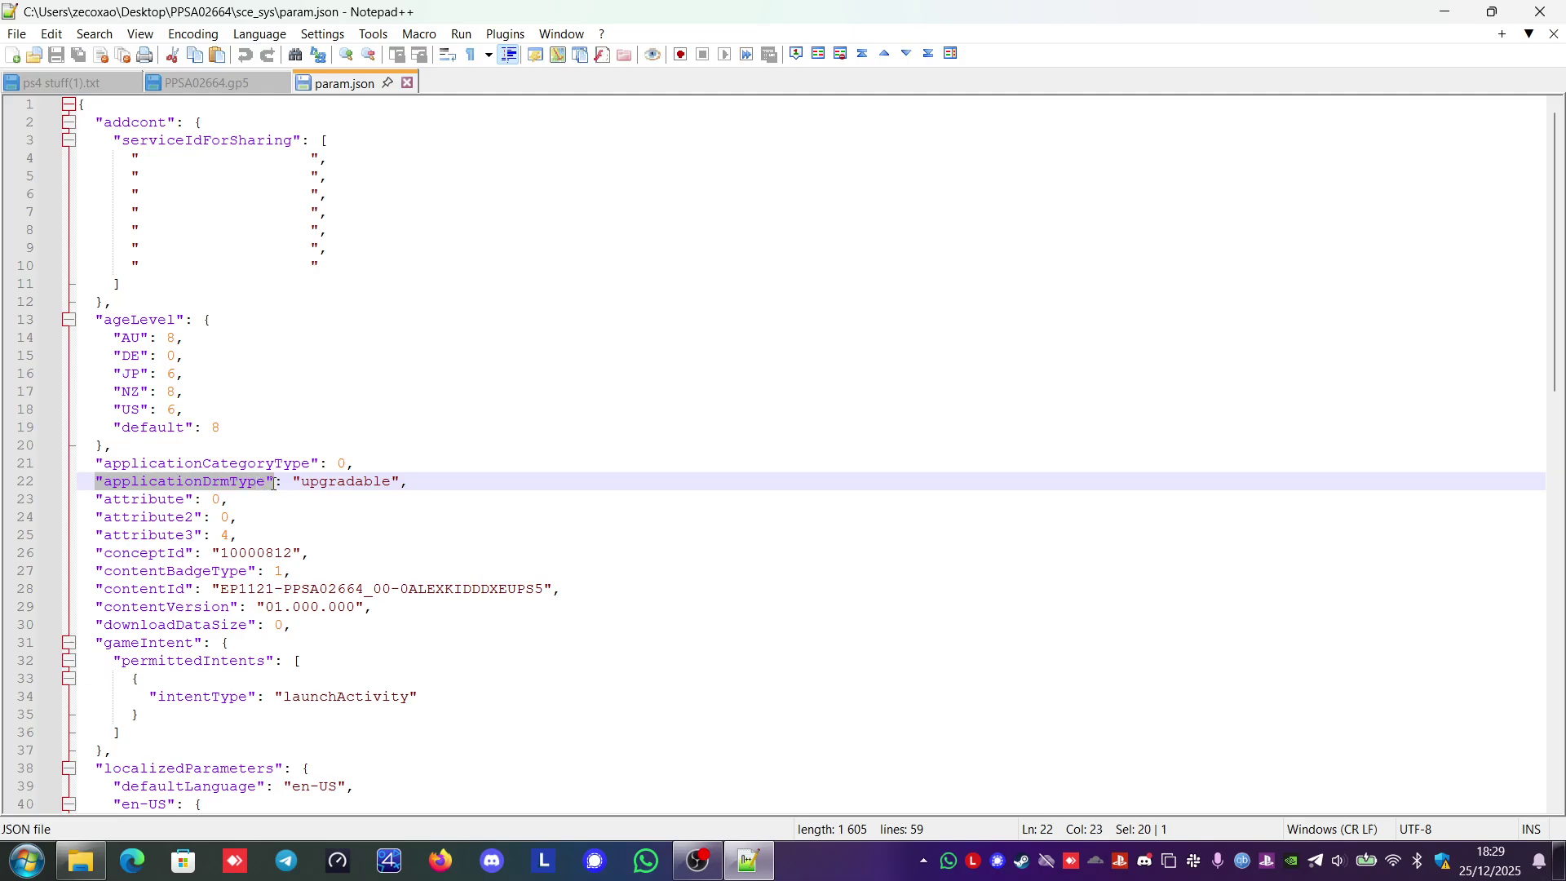
Change applicationDrmType from 'upgradable' to 'standard' and save param.json
double_click(330, 483)
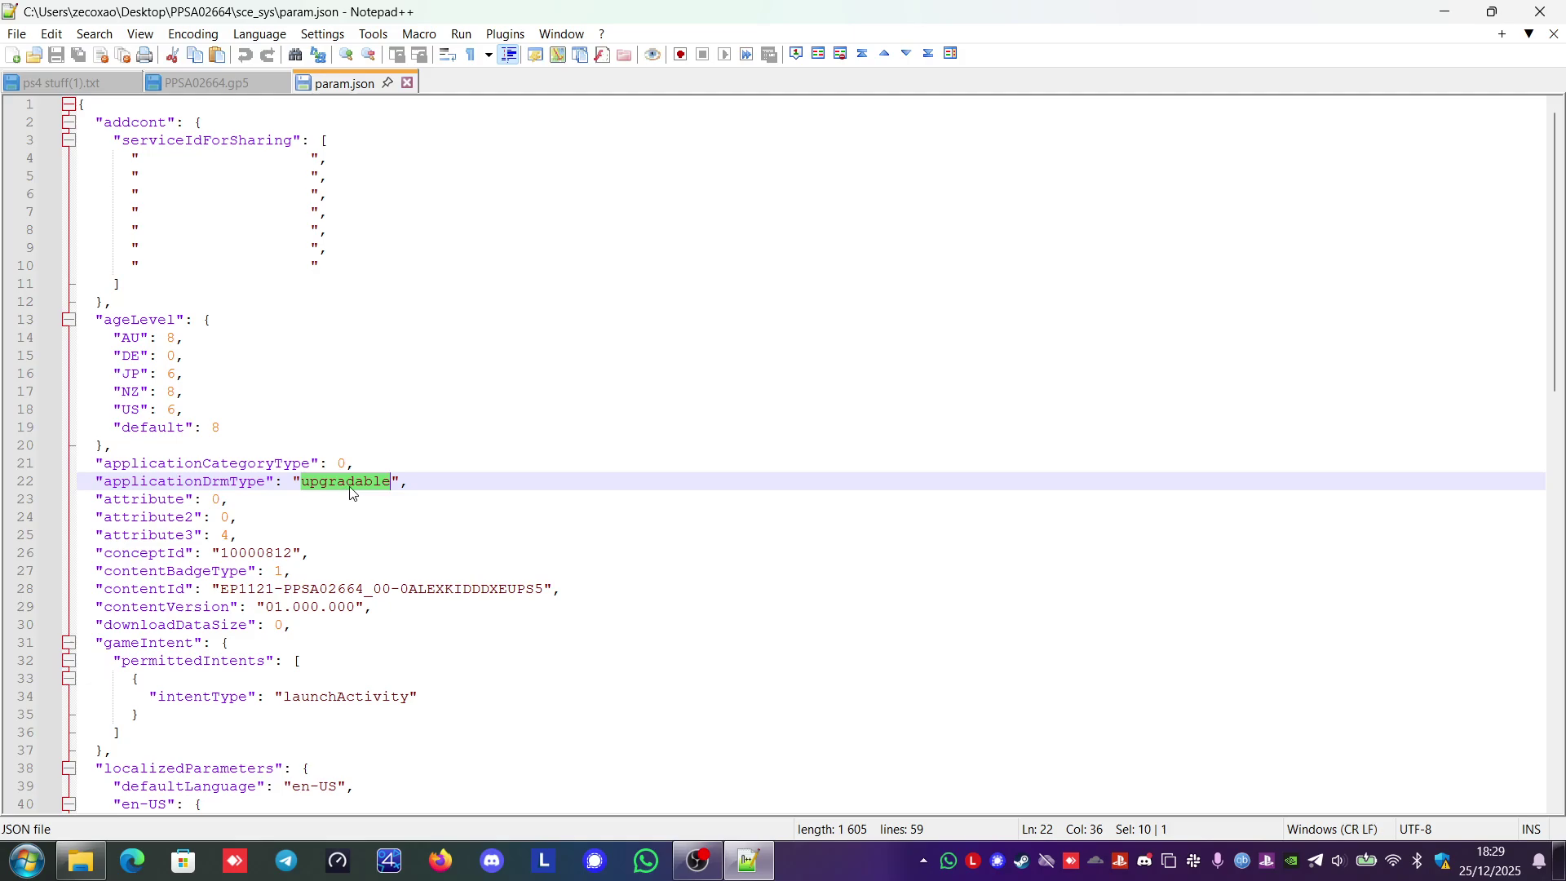
key("Right")
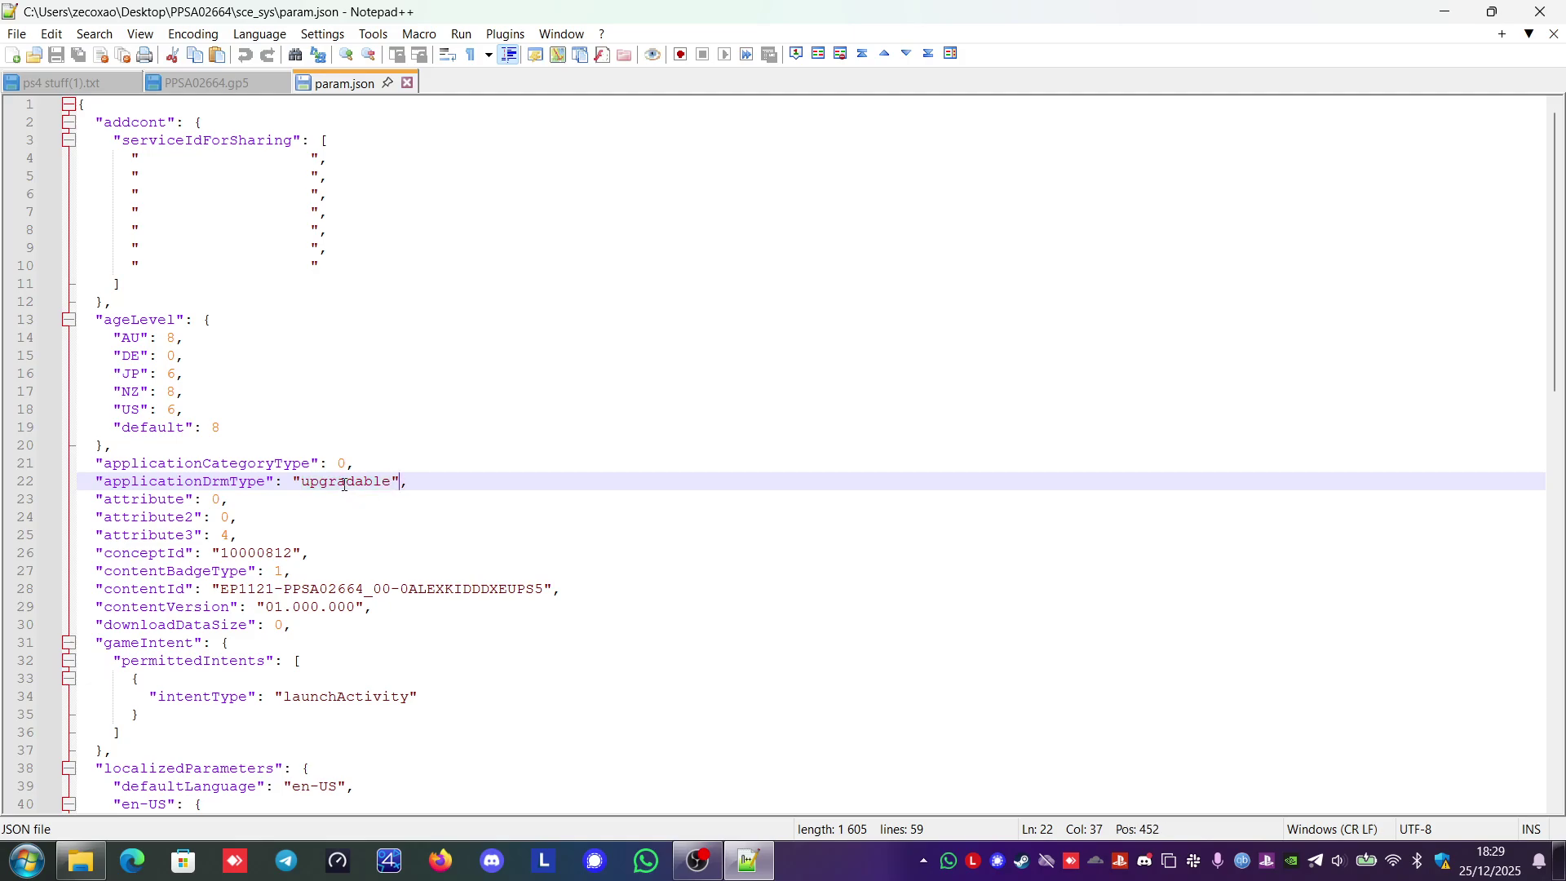
double_click(344, 484)
type("standar")
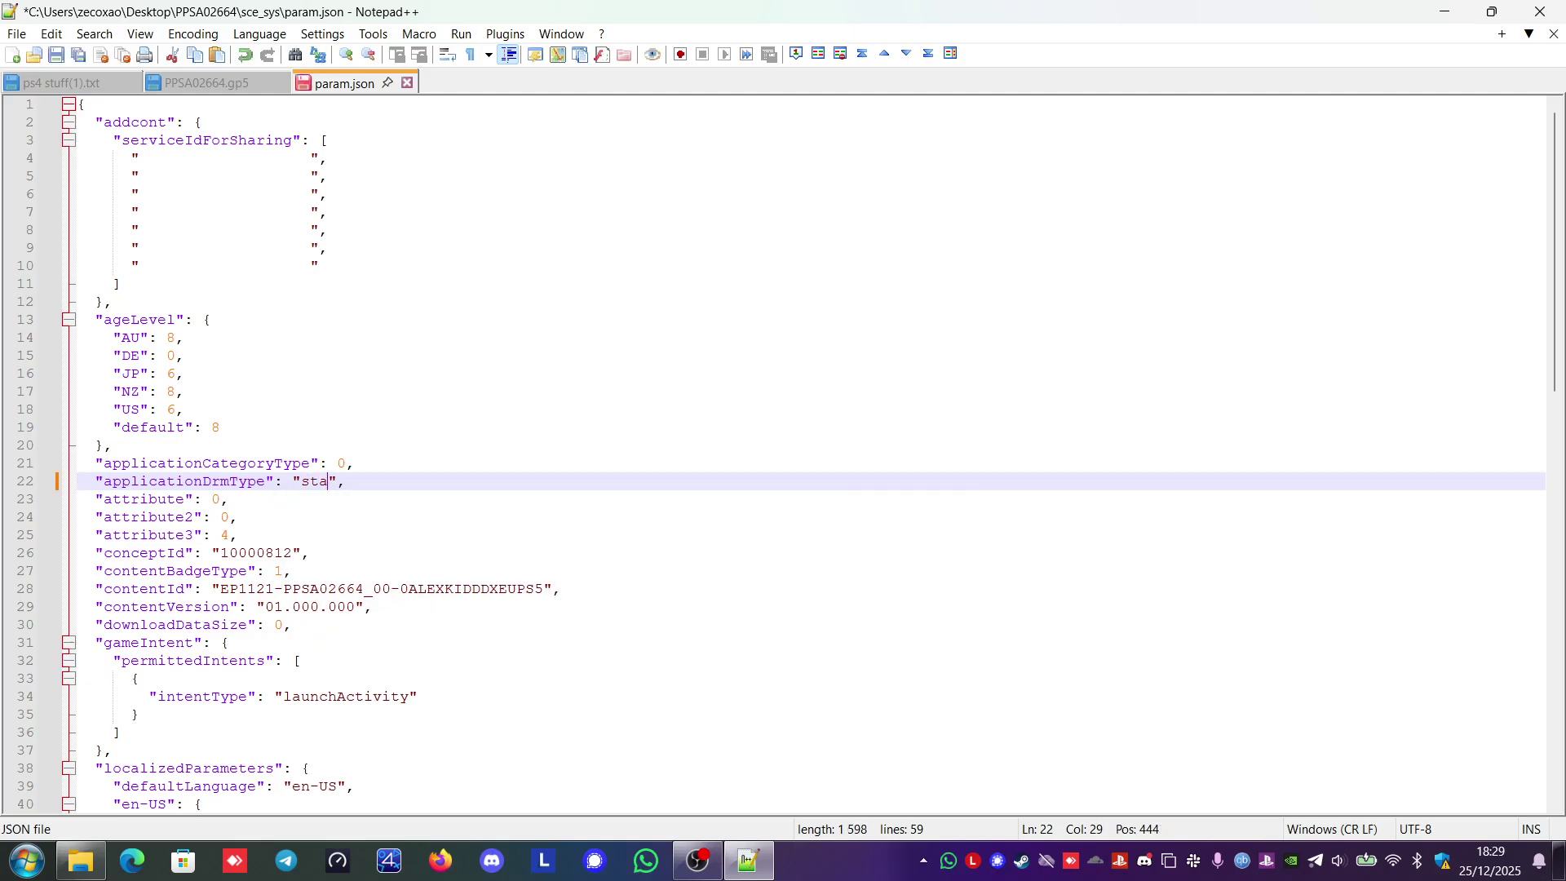
type("d")
key("ctrl+s")
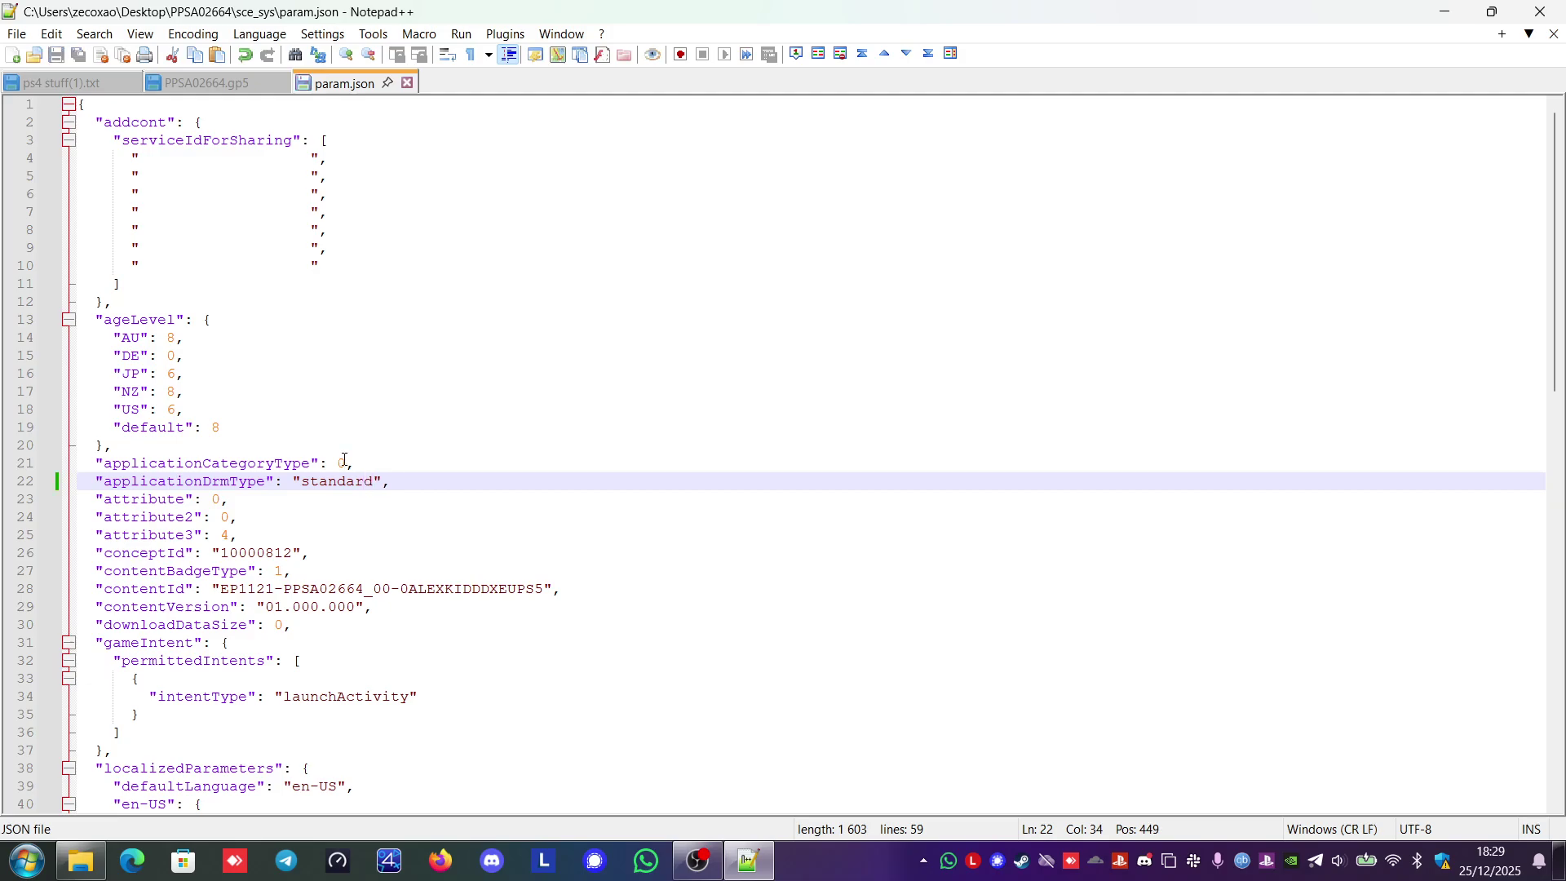
Check that the applicationDrmType entry on line 22 now reads 'standard'
double_click(347, 483)
left_click(395, 482)
left_click_drag(97, 479, 394, 479)
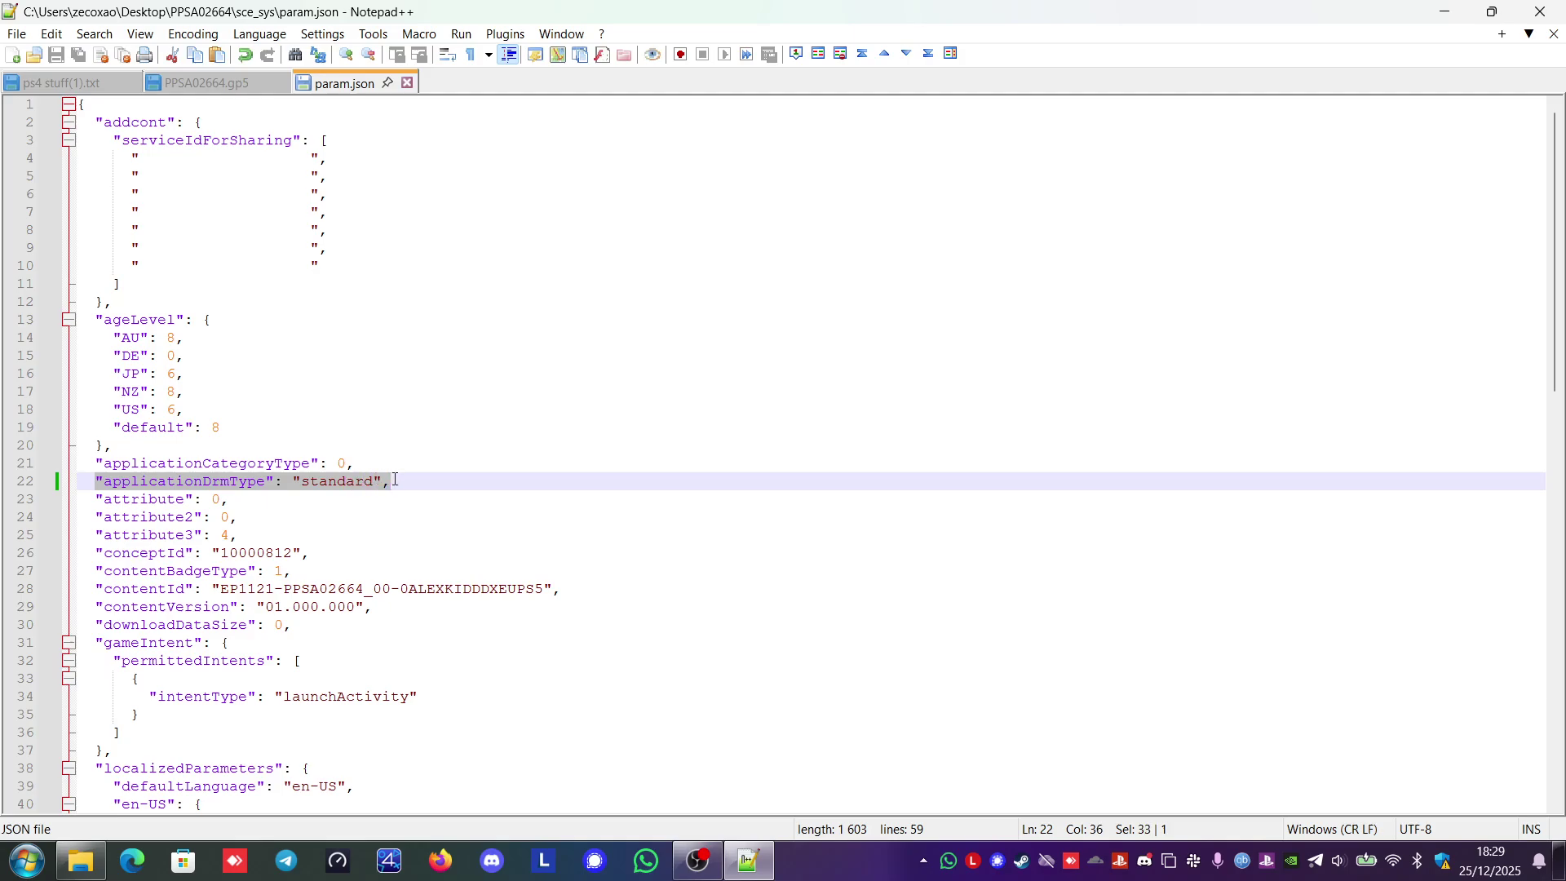
Duplicate the Chunk #0 line in PPSA02664.gp5 as a Chunk #1 entry with id 1
left_click(209, 84)
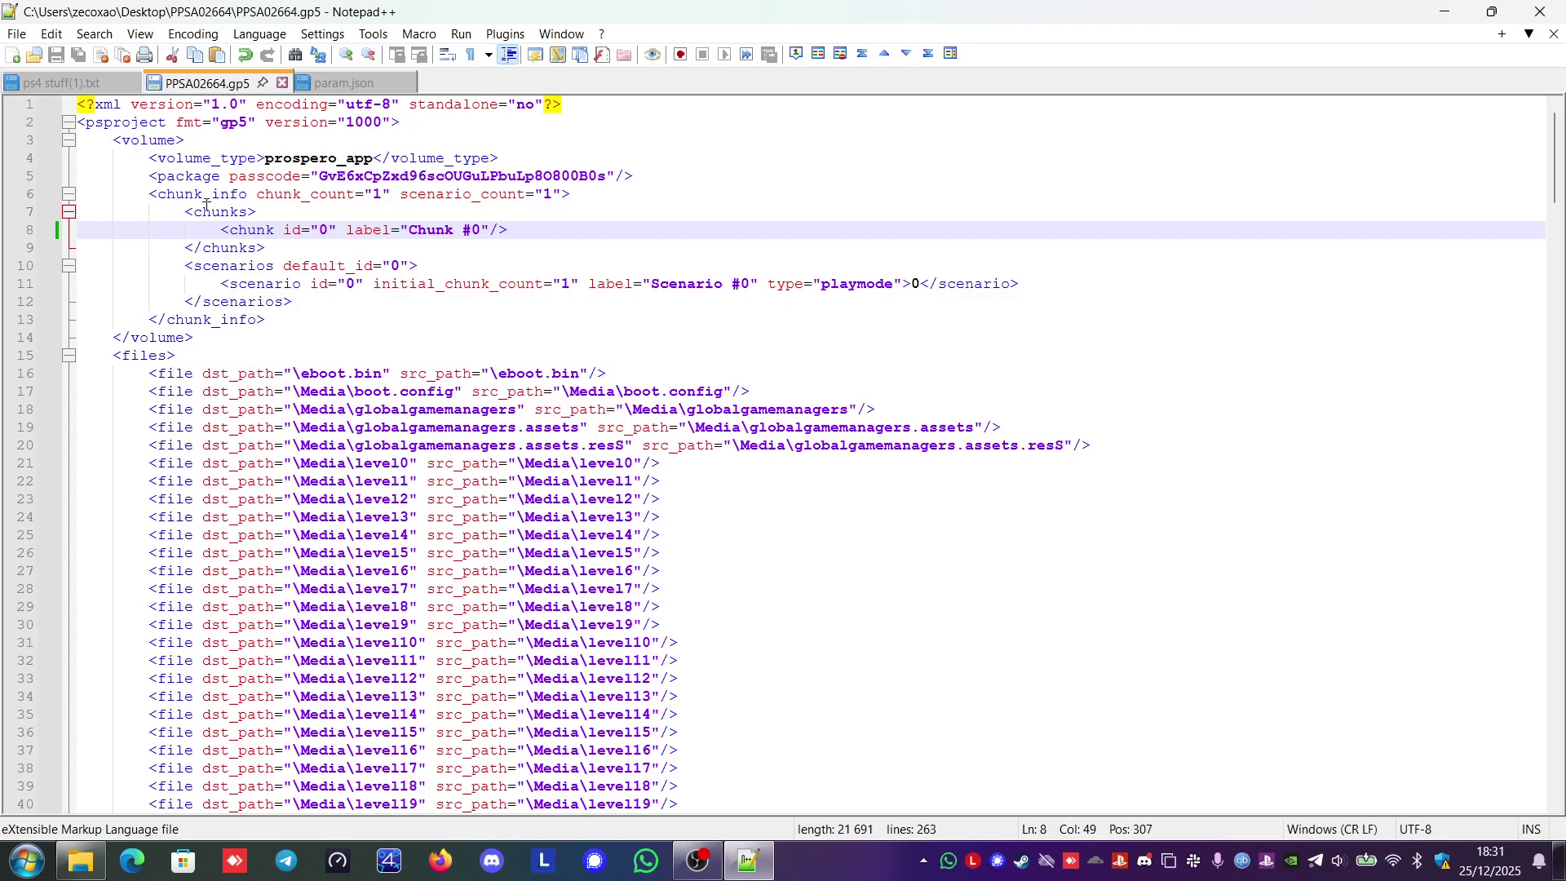
left_click(378, 193)
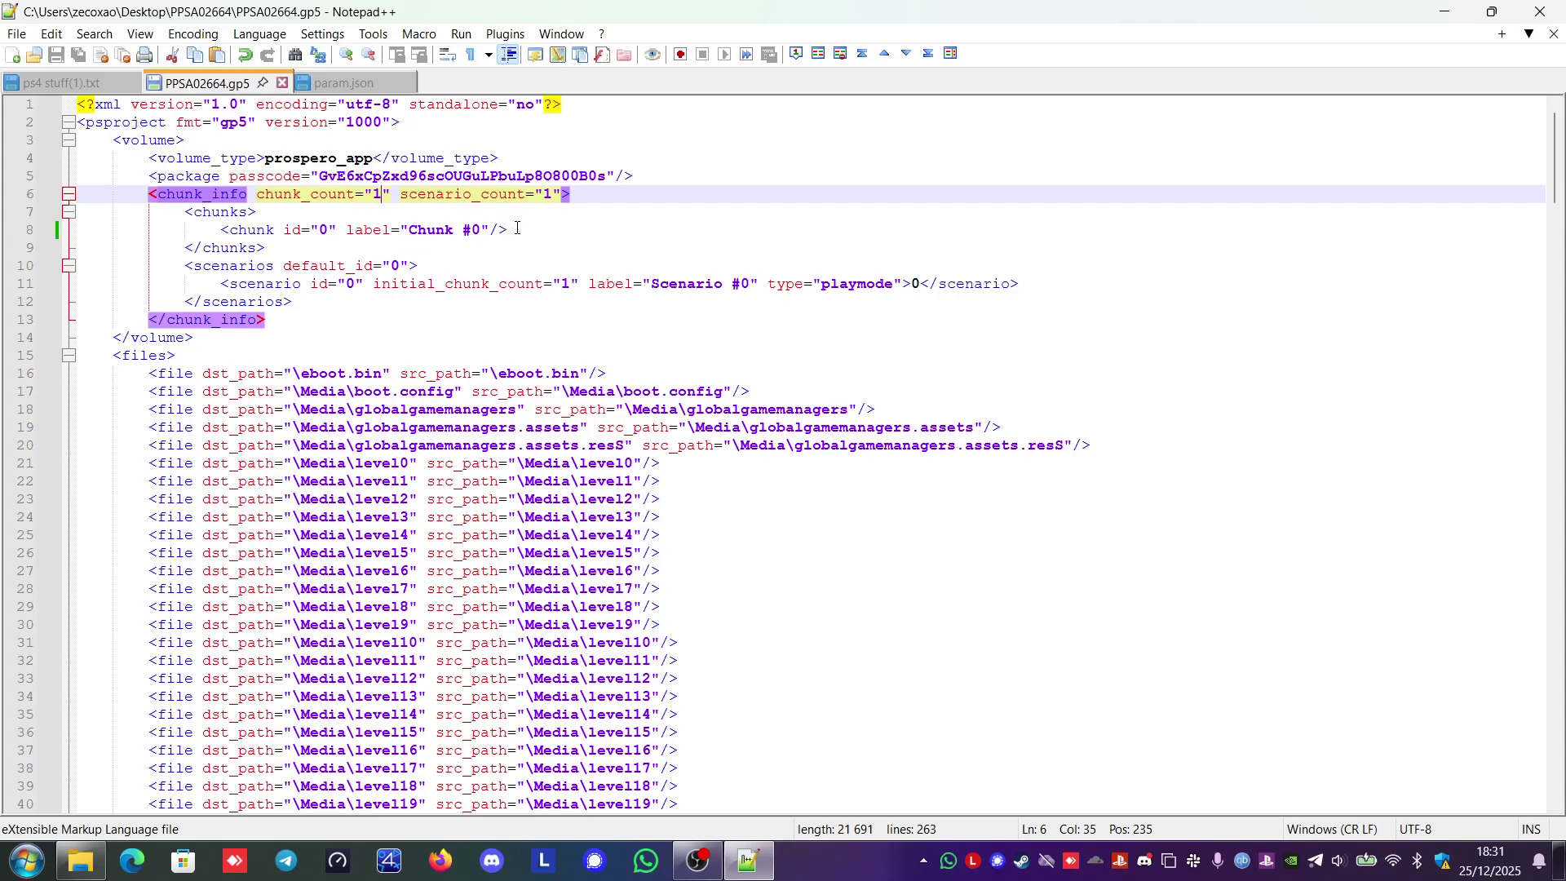
left_click_drag(517, 228, 220, 229)
key("ctrl+c")
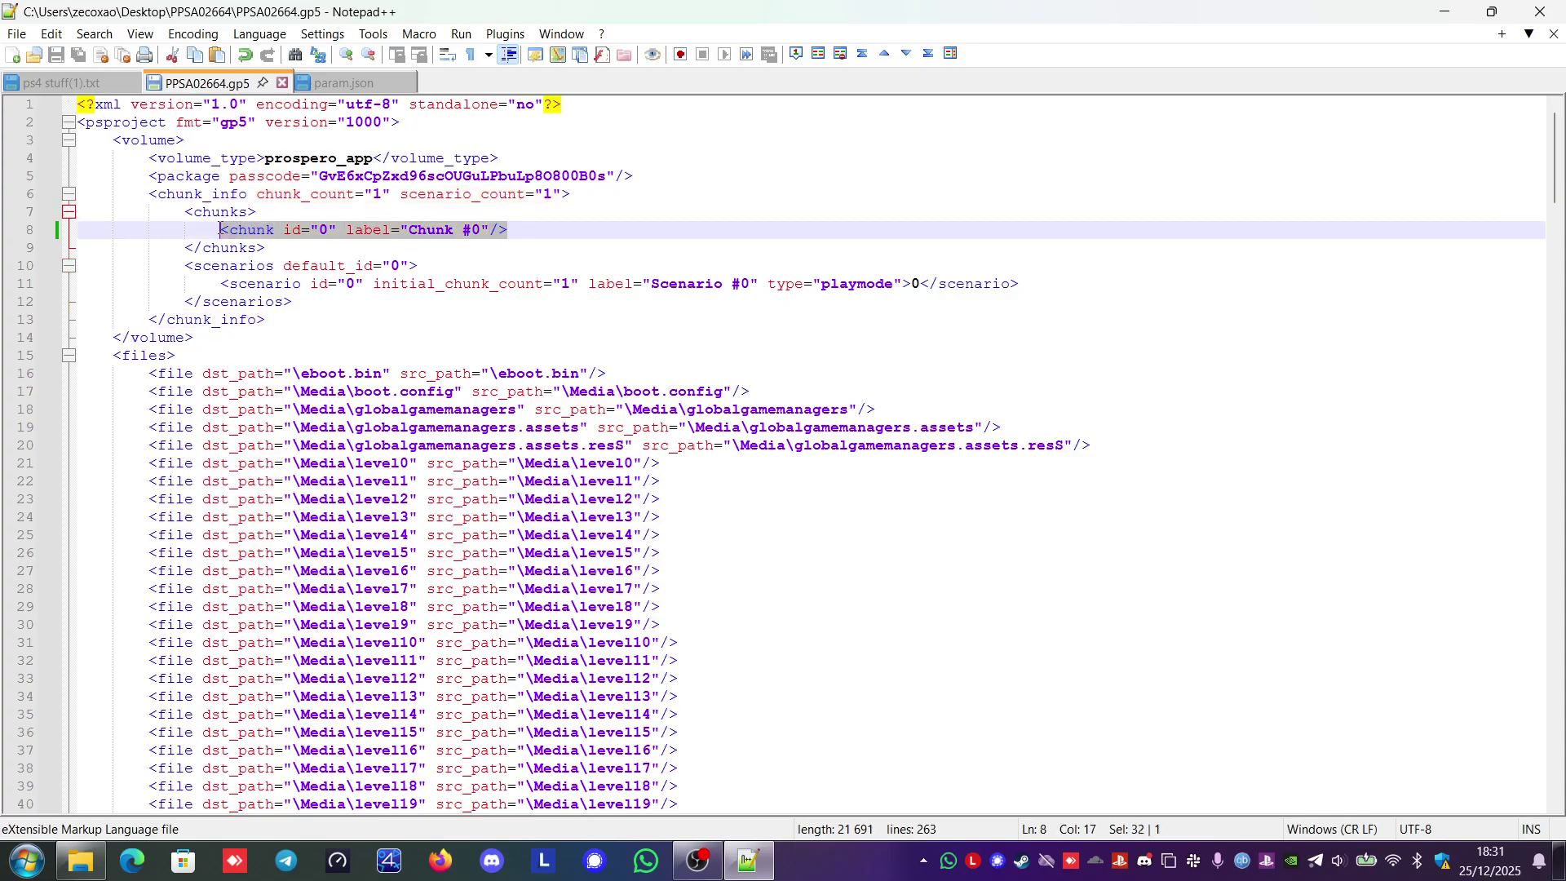
left_click(514, 227)
key("Return")
key("ctrl+v")
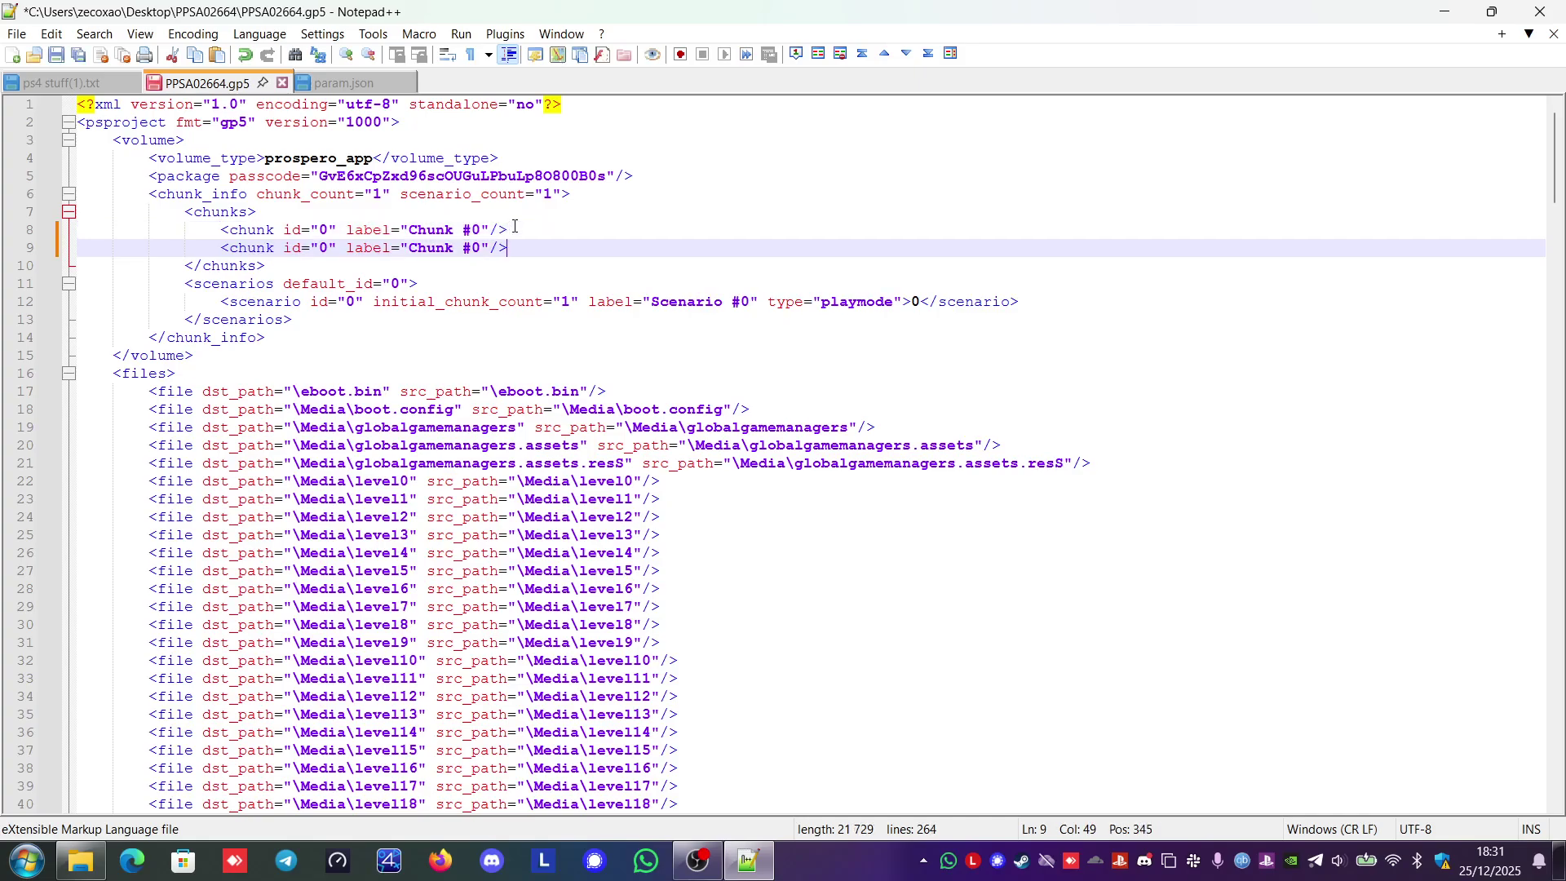
key("Left")
key("BackSpace")
type("1")
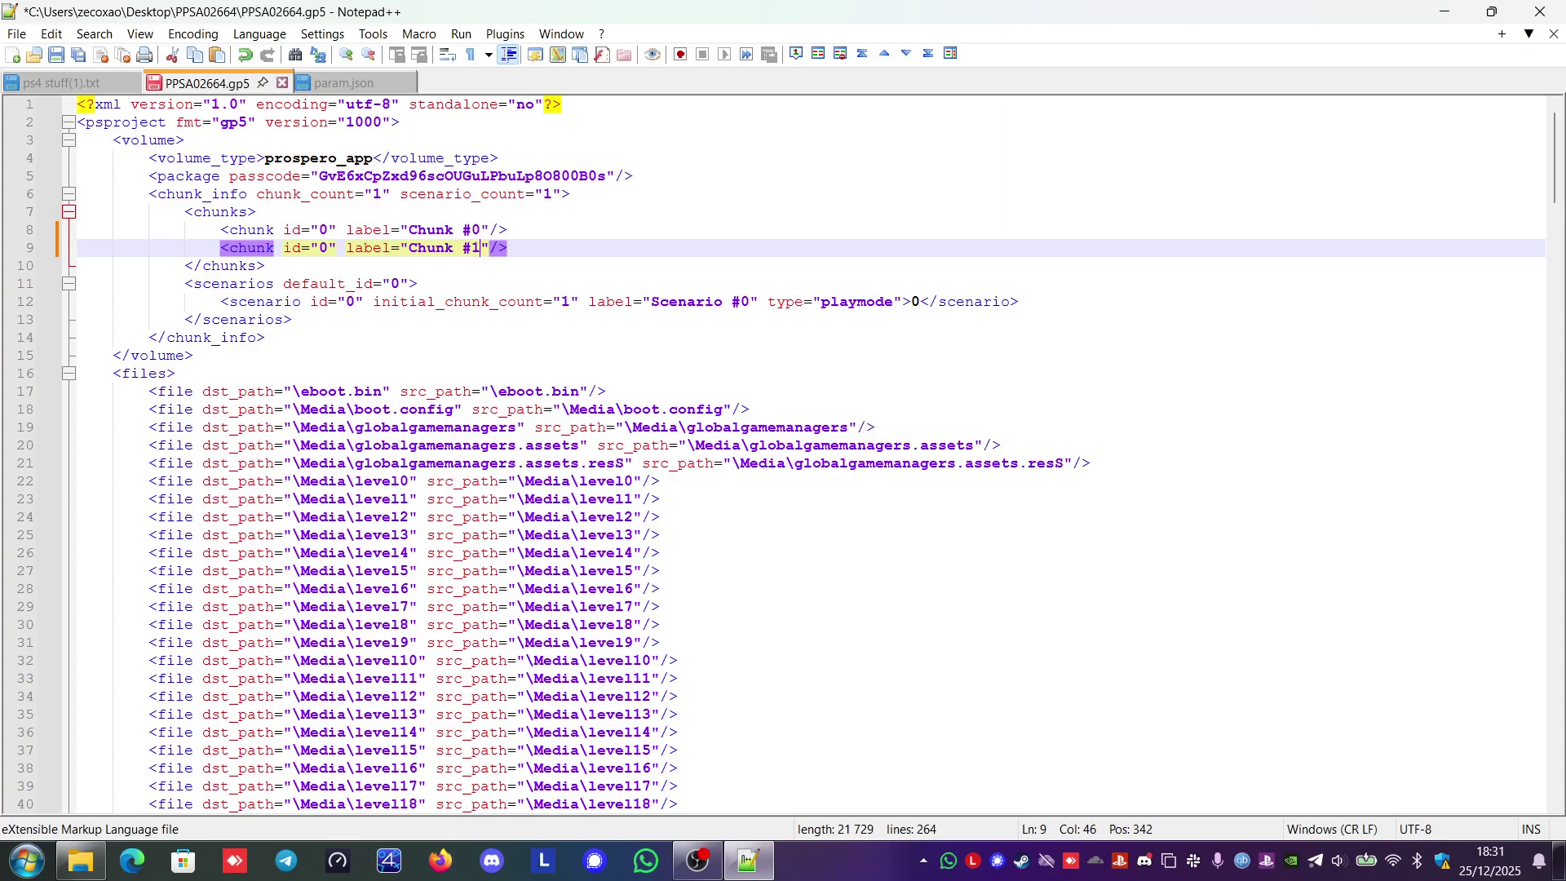
left_click(327, 247)
key("BackSpace")
type("1")
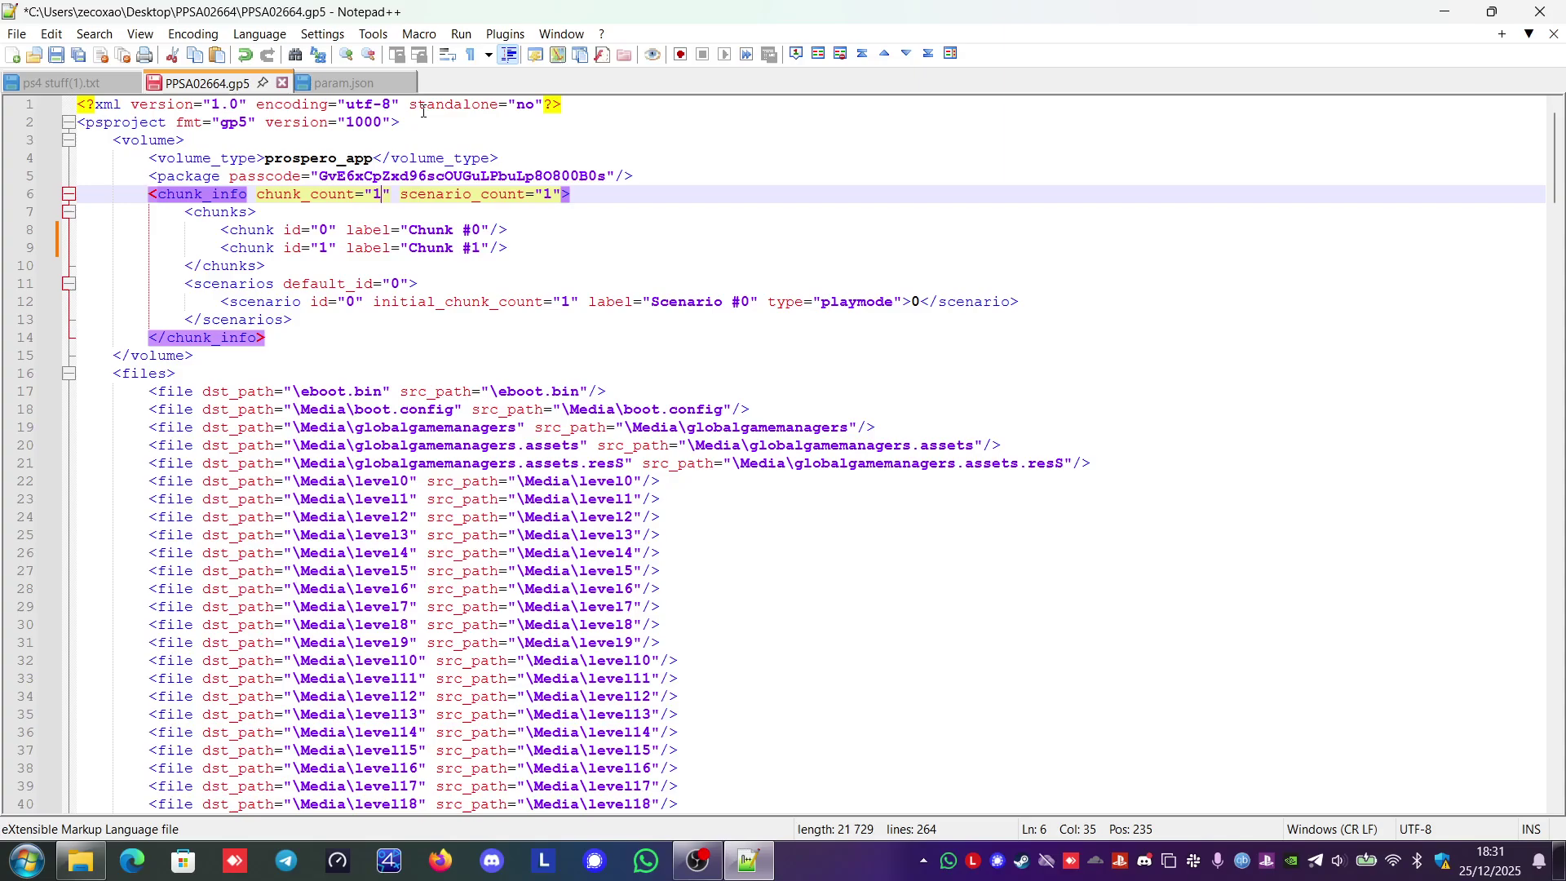
Change chunk_count to 2 then back to 1, delete the Chunk #1 line, and save
key("BackSpace")
type("2")
key("BackSpace")
type("1")
left_click_drag(506, 244, 217, 243)
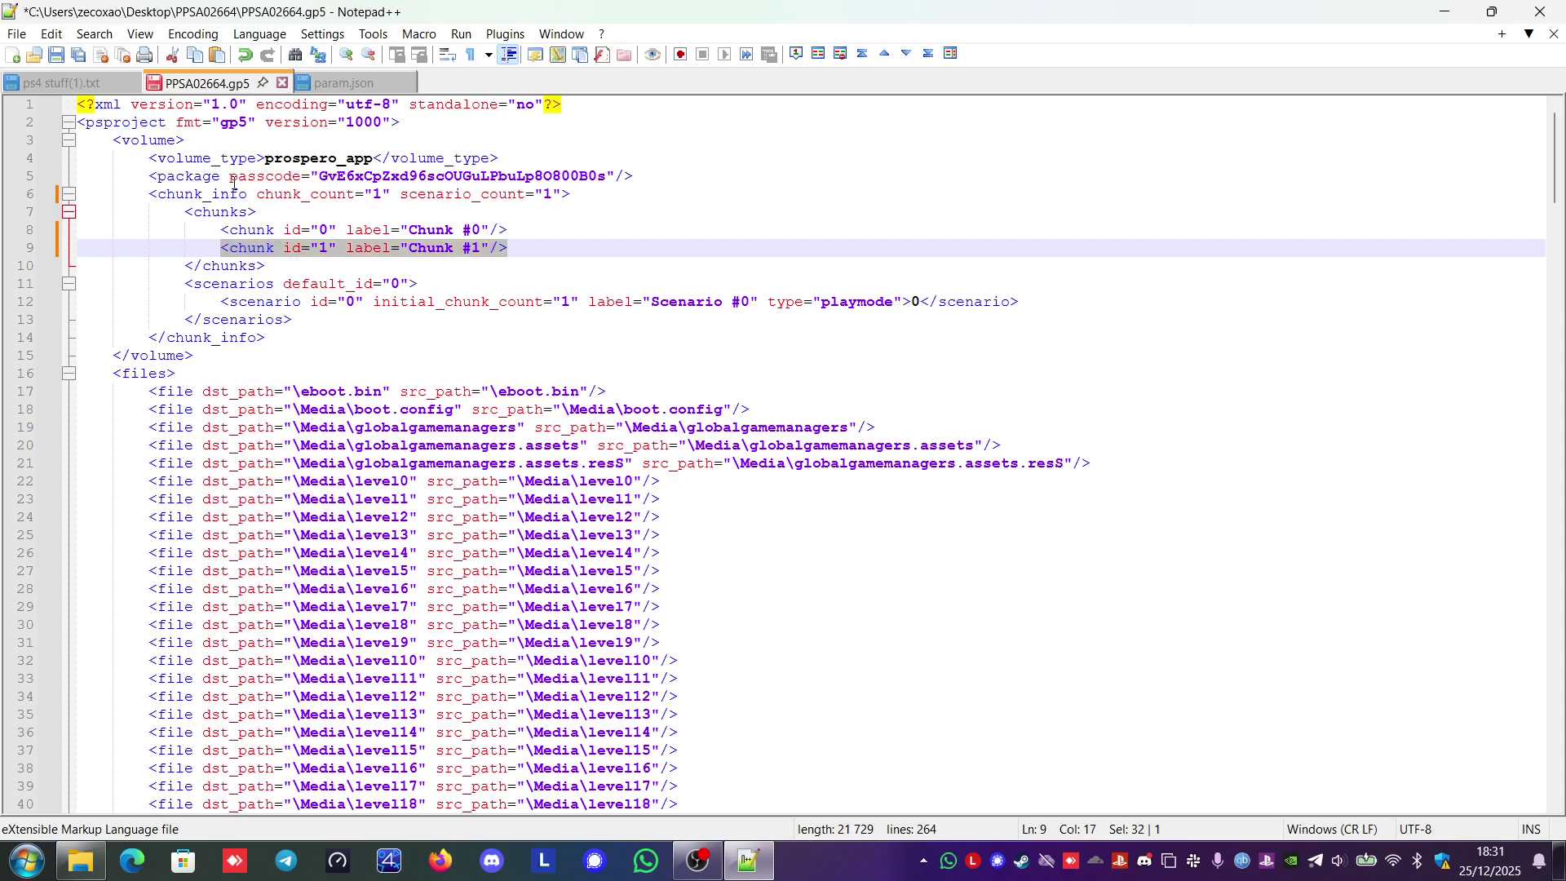
key("BackSpace")
key("BackSpace")
key("BackSpace")
key("BackSpace")
key("BackSpace")
key("BackSpace")
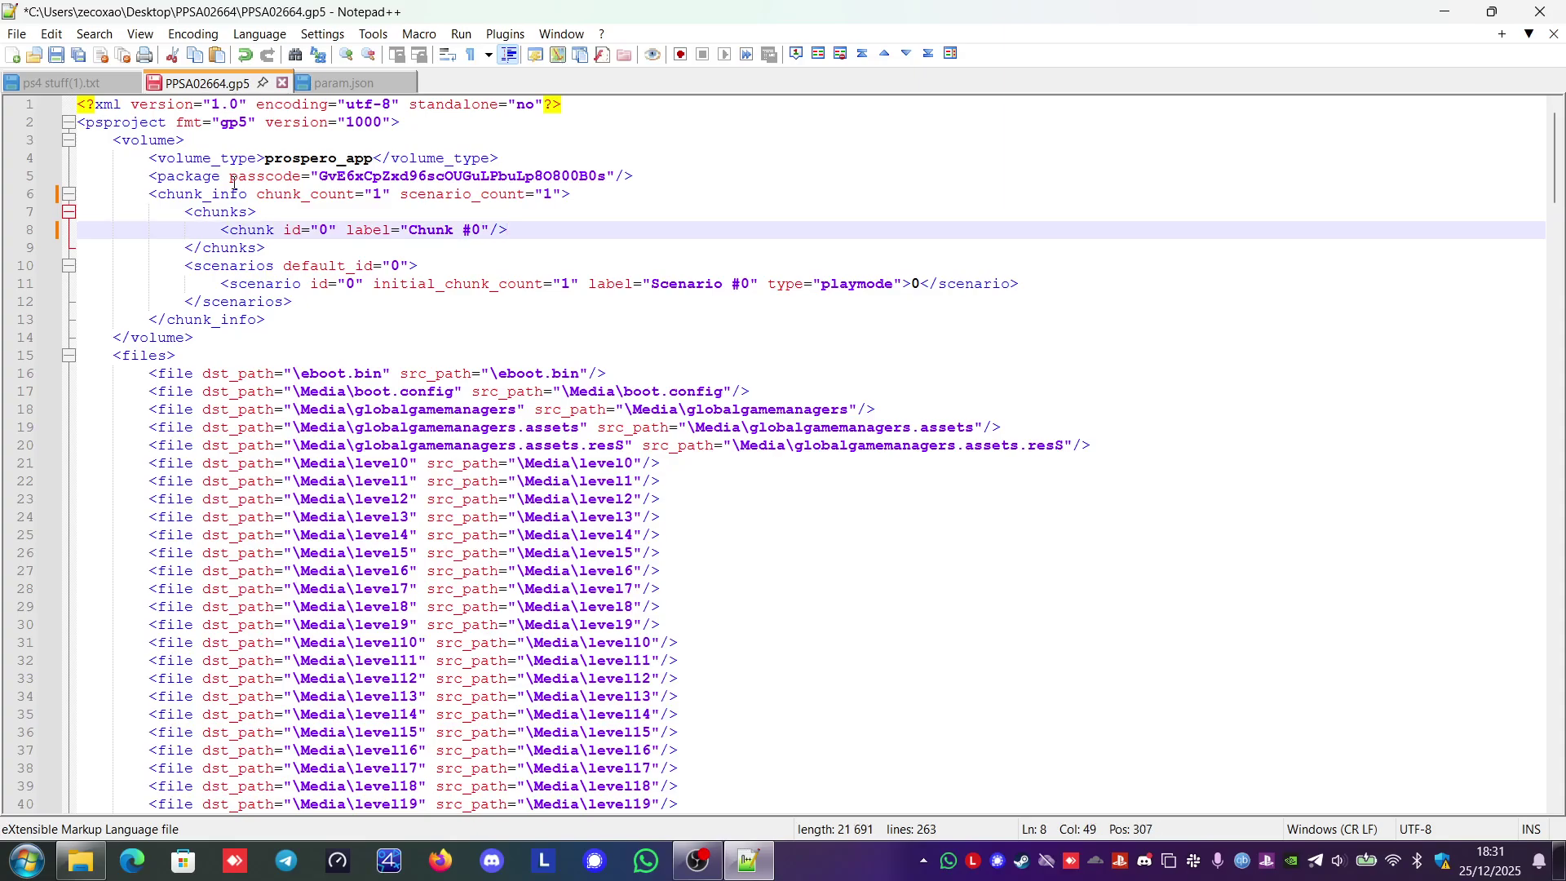
key("ctrl+s")
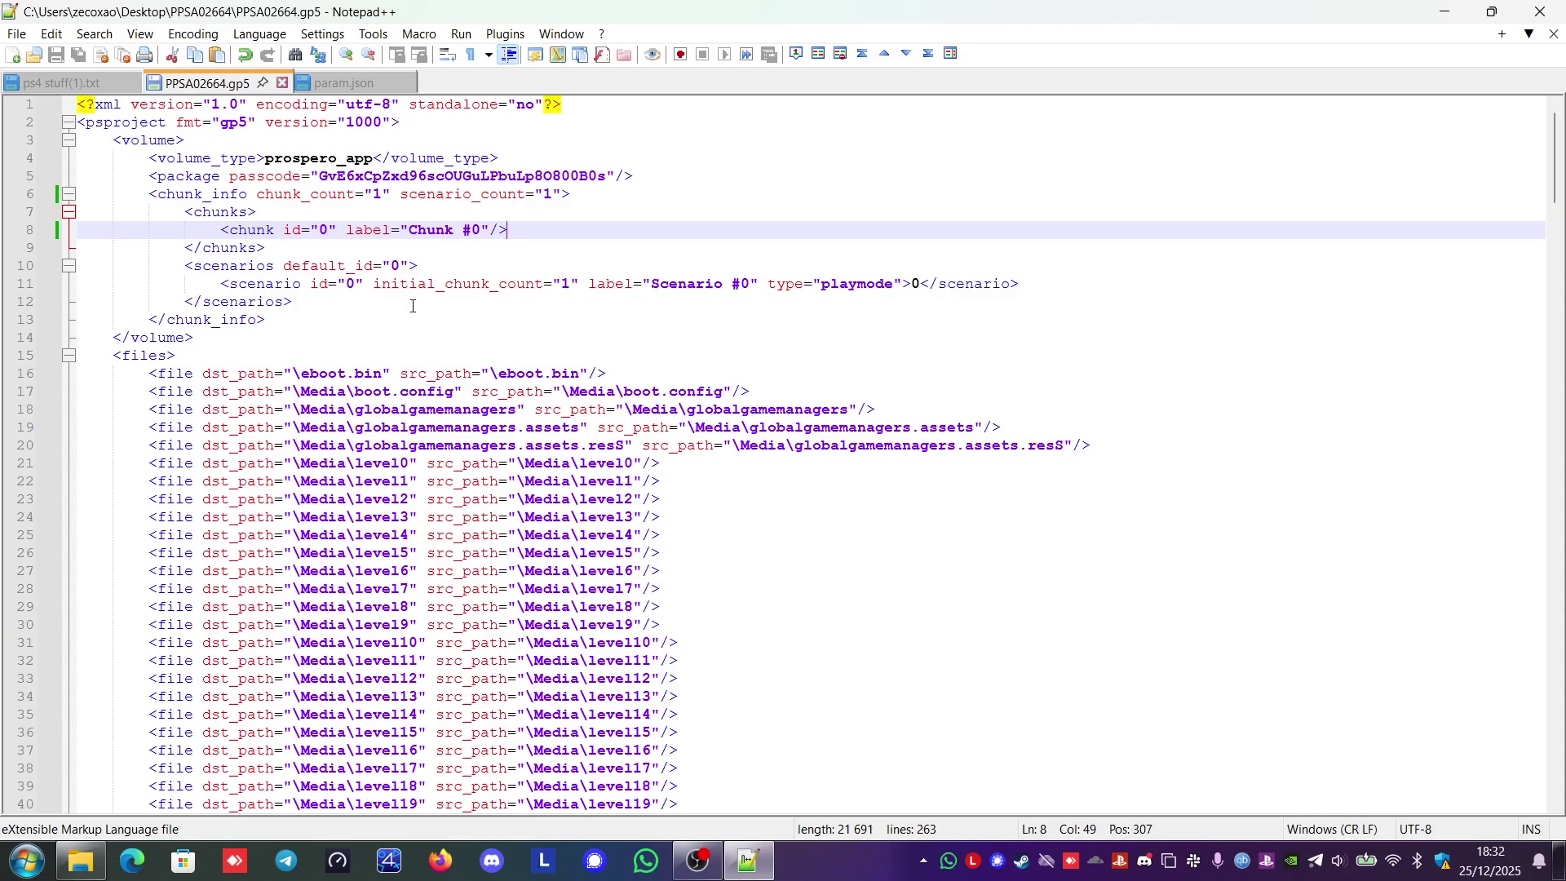
left_click(149, 196)
left_click_drag(150, 196, 277, 322)
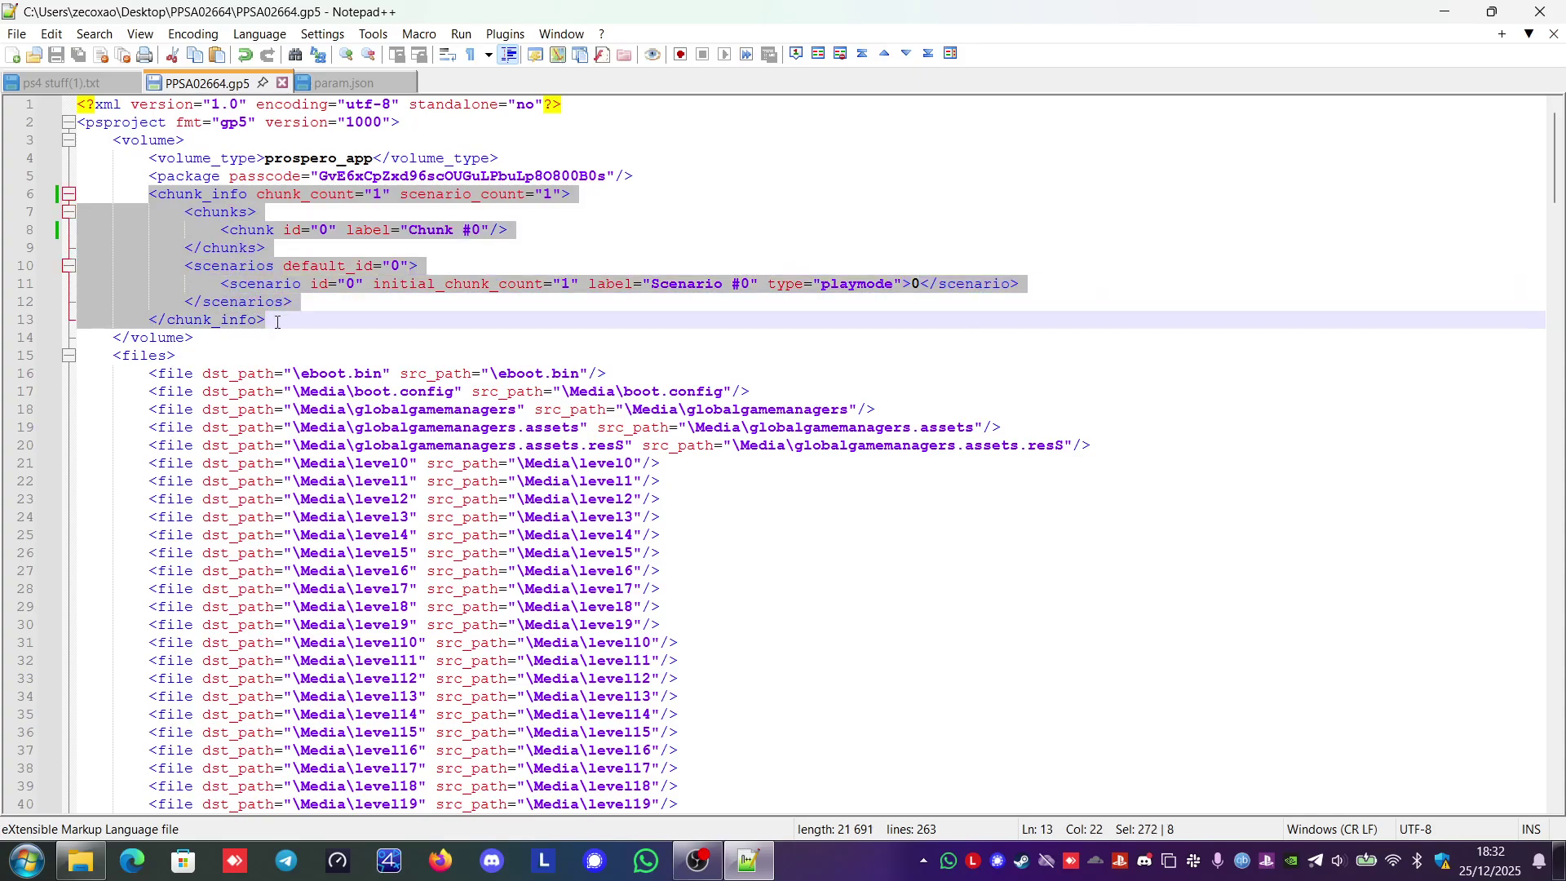
double_click(499, 201)
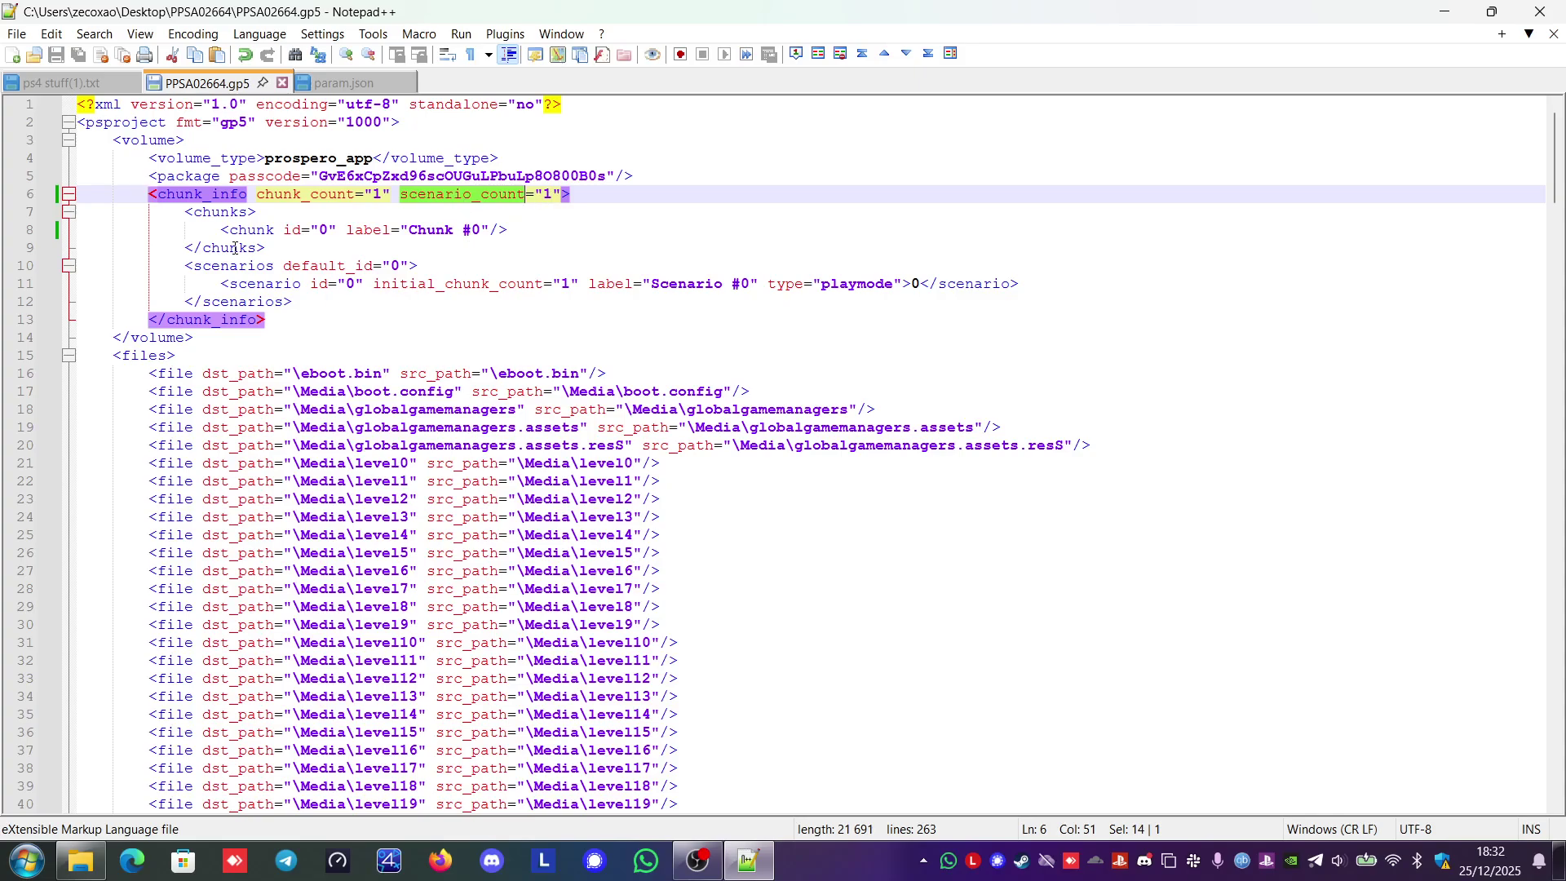
left_click(586, 220)
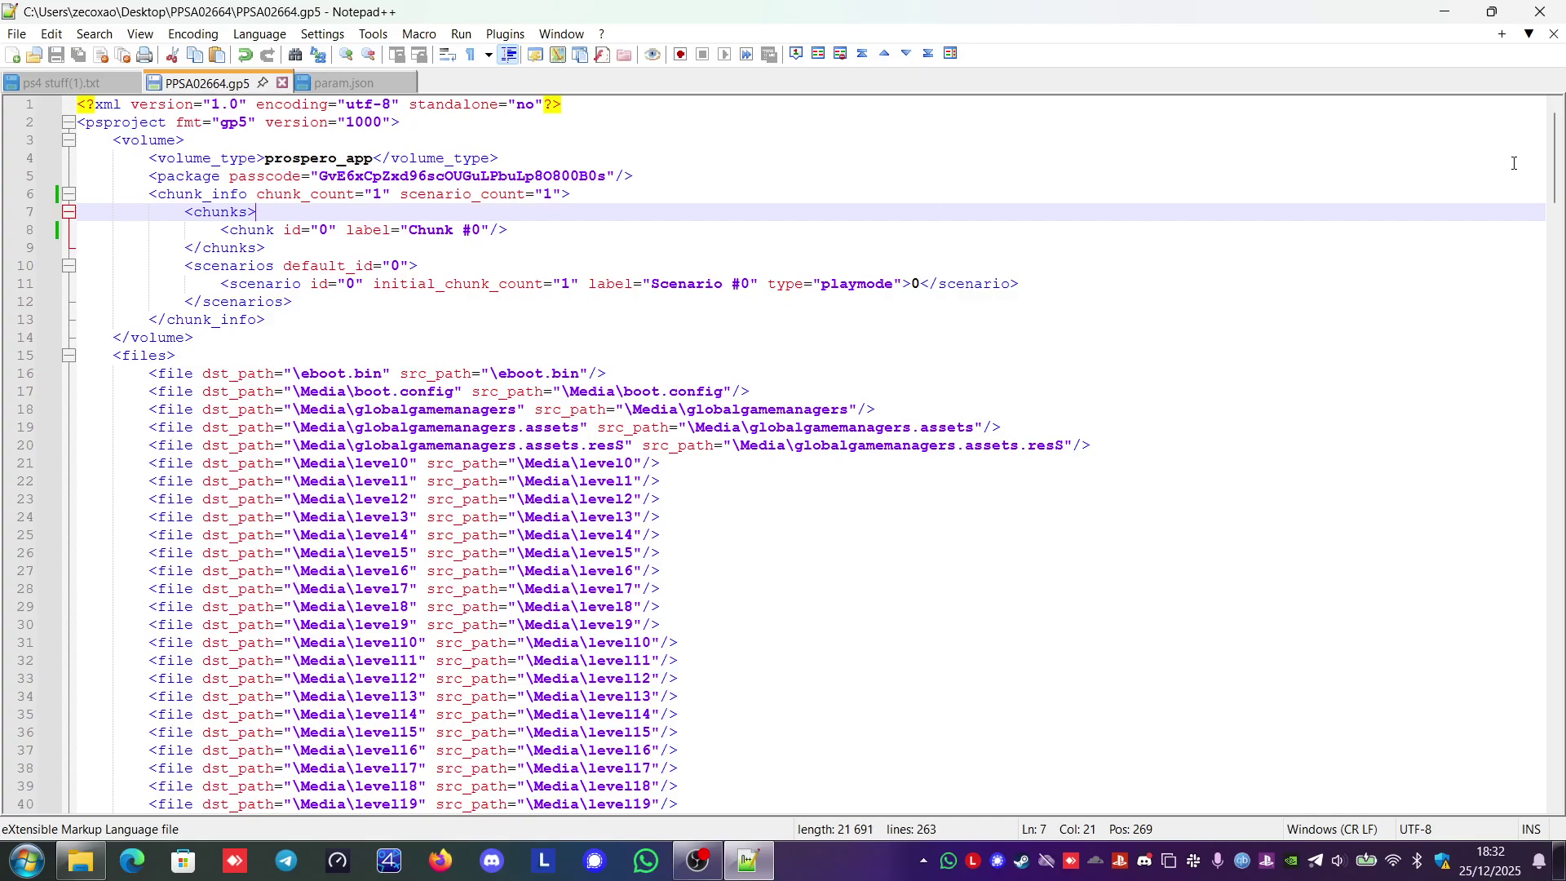
left_click_drag(1556, 179, 1562, 676)
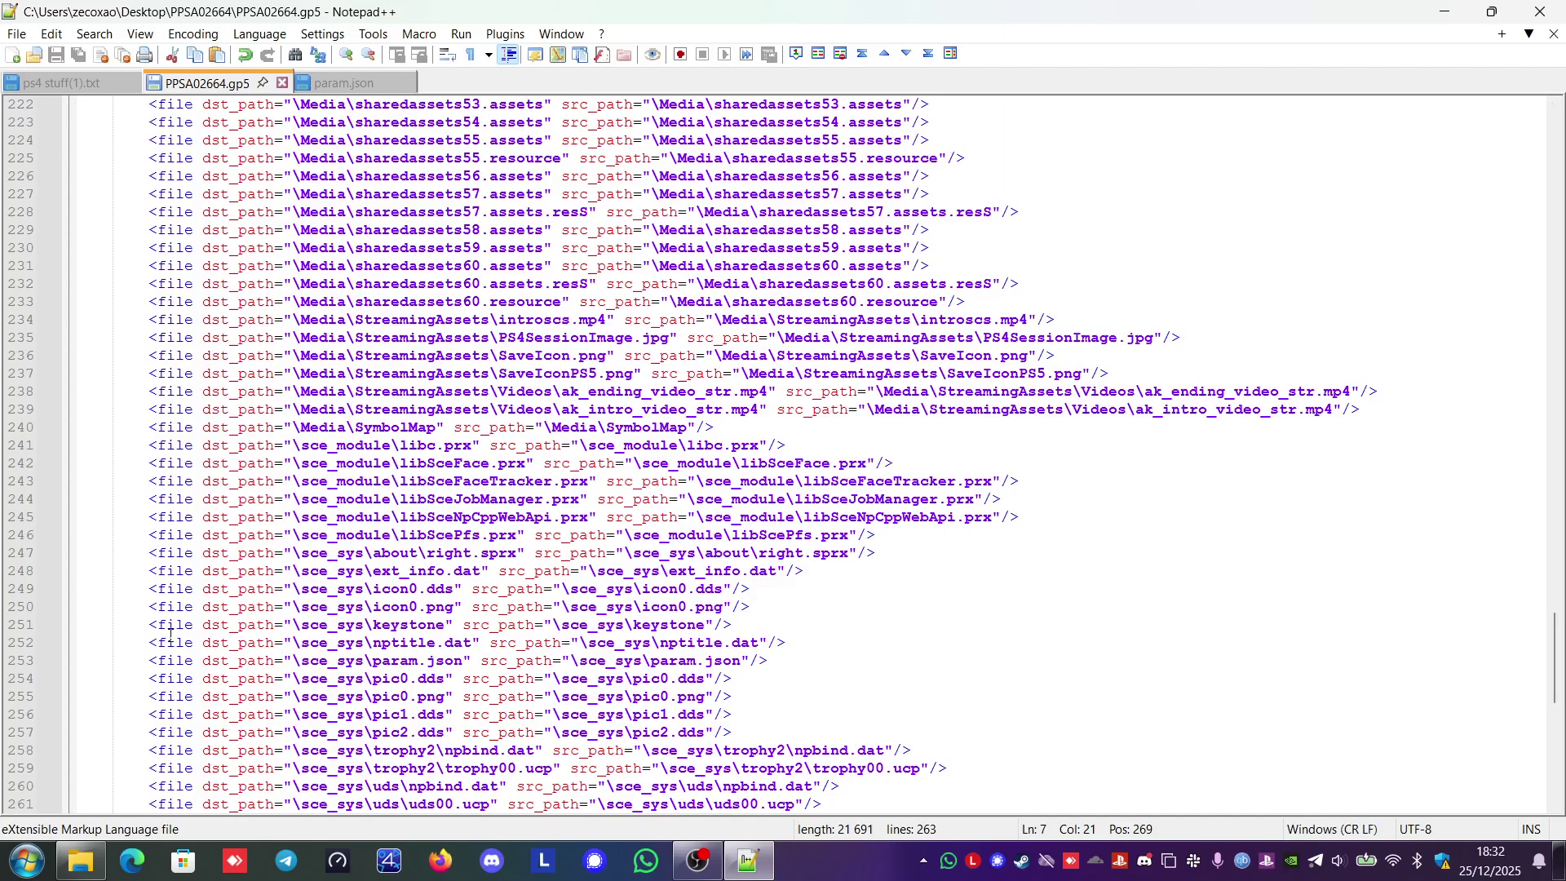
Bookmark every line containing .dds using the Mark tab's Mark All with Bookmark line
left_click(692, 589)
left_click_drag(692, 589, 723, 589)
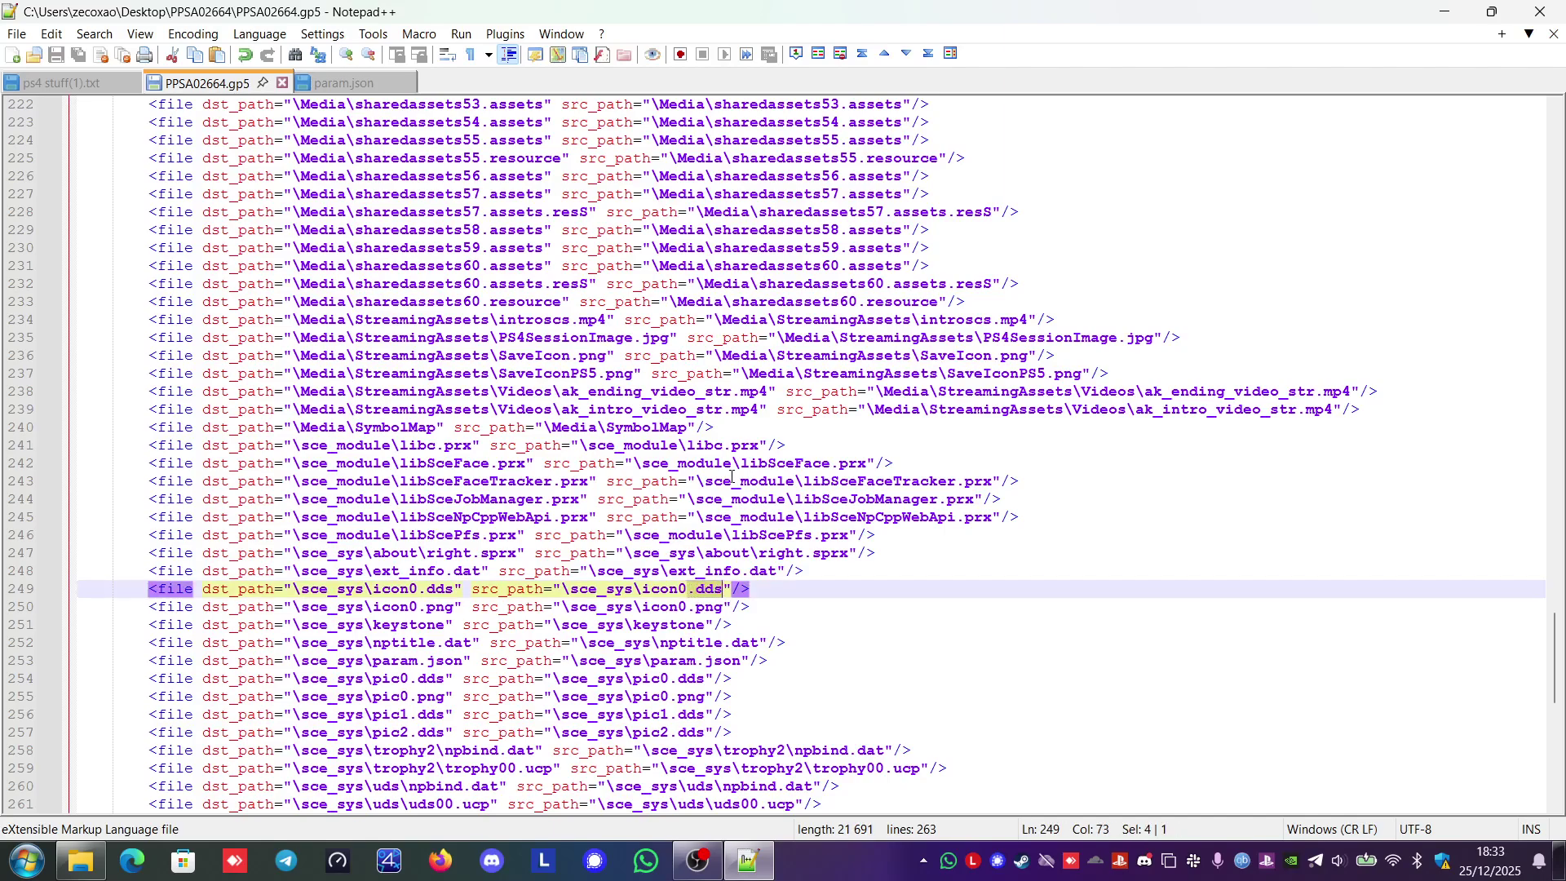
key("ctrl+f")
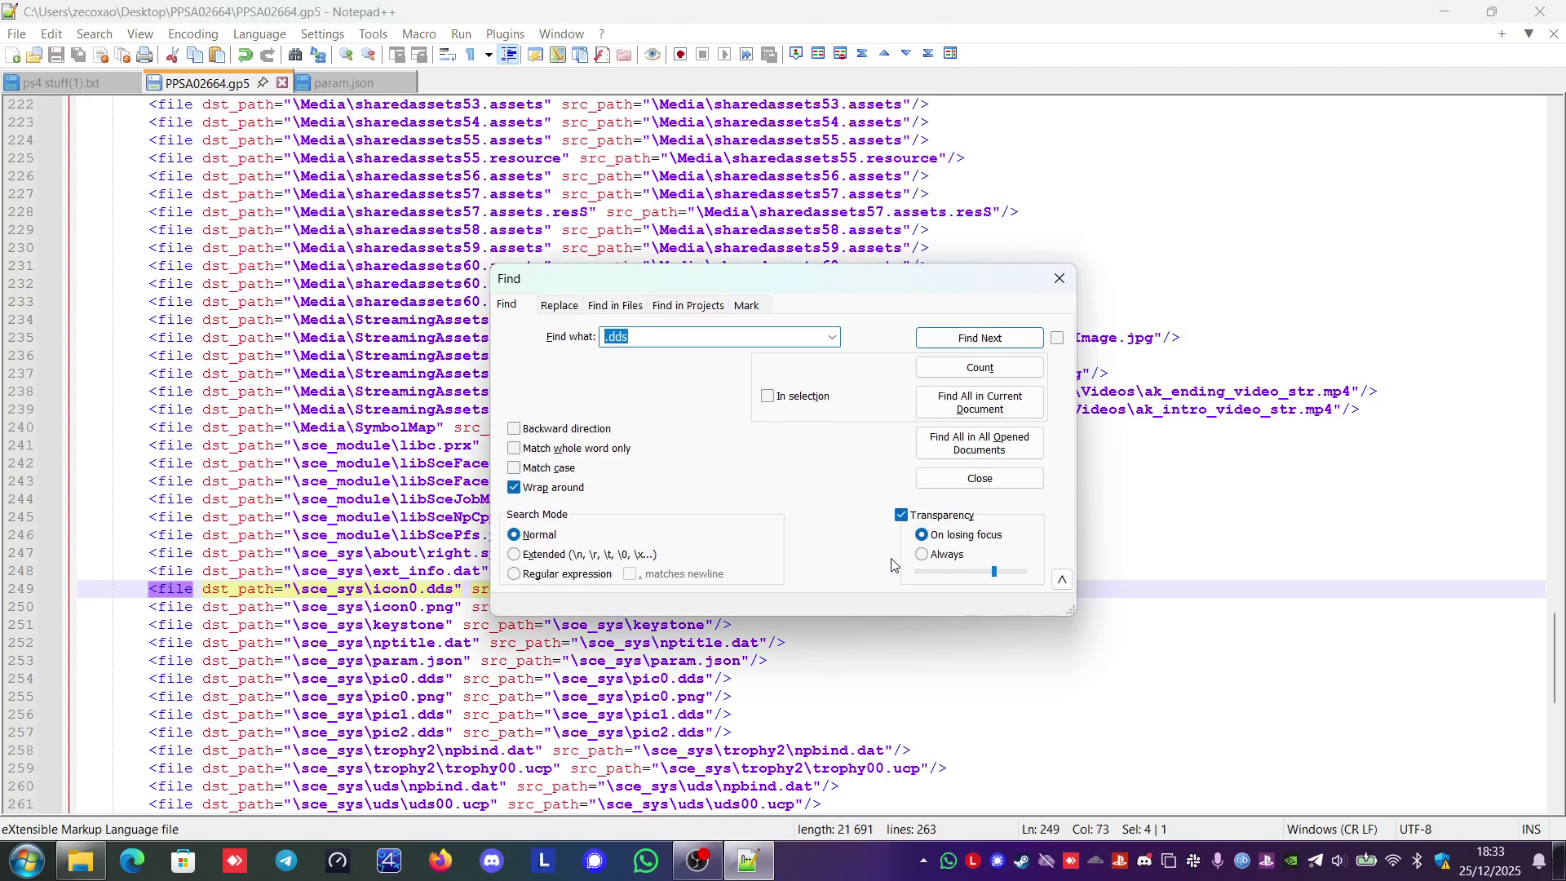
left_click(752, 308)
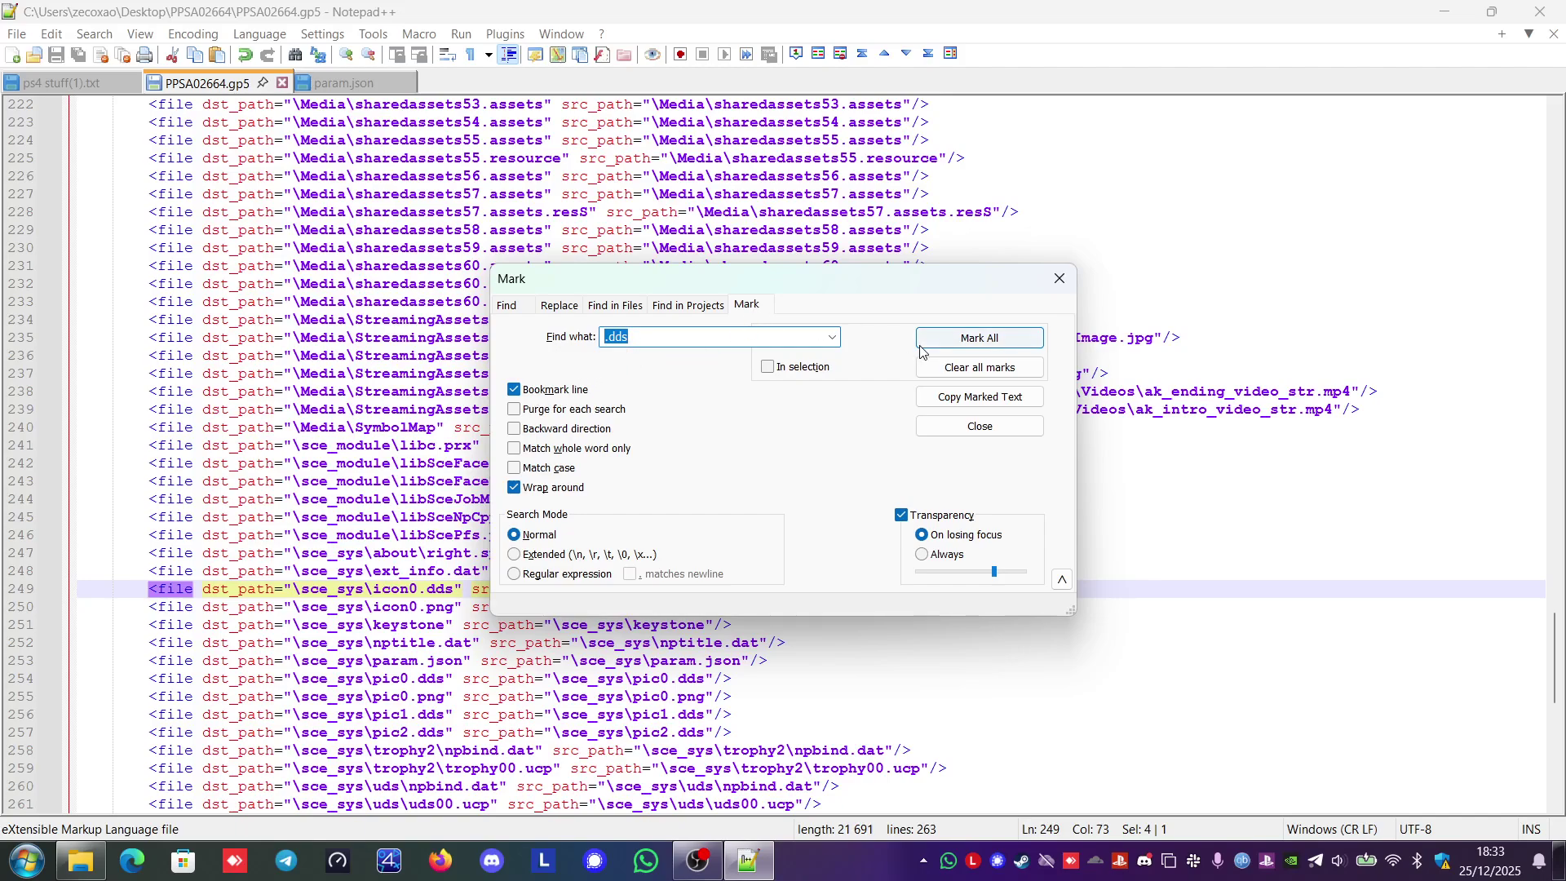
left_click(958, 347)
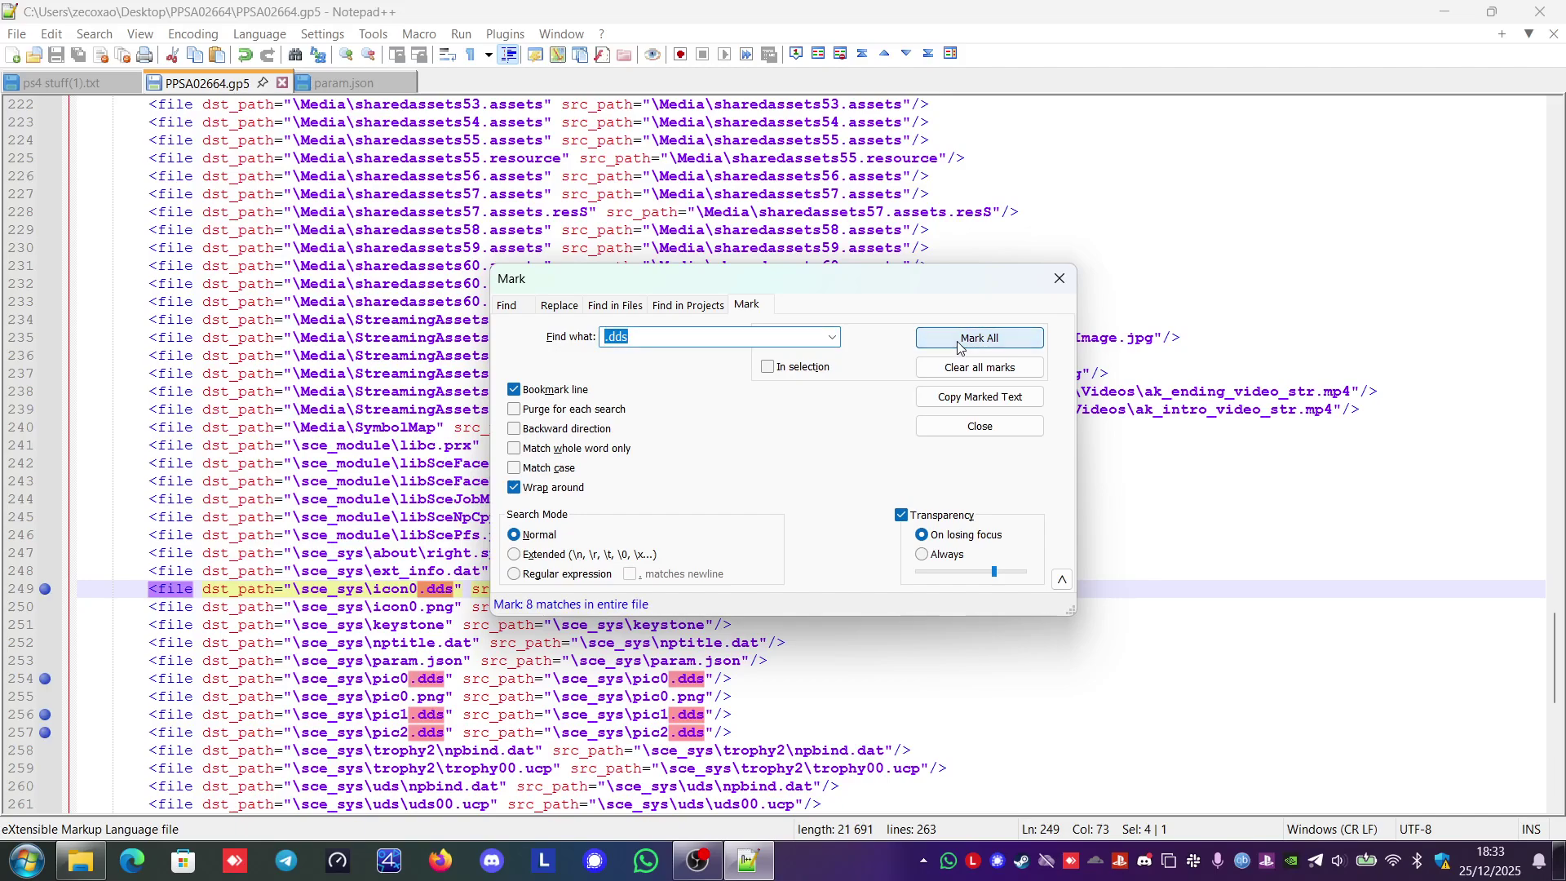
left_click(1060, 280)
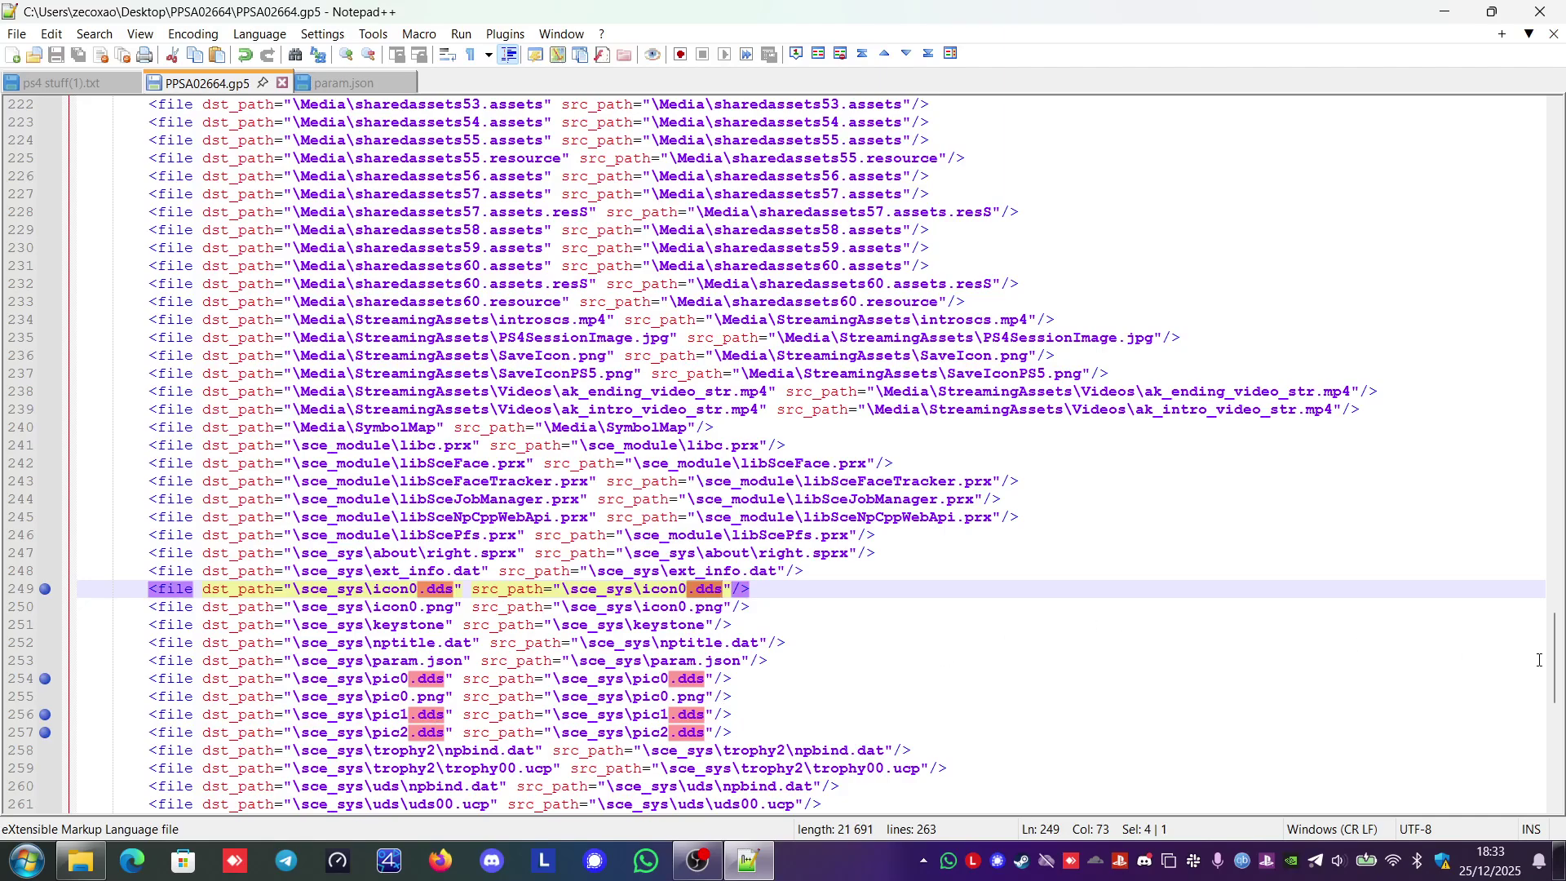
left_click_drag(1556, 662, 1493, 671)
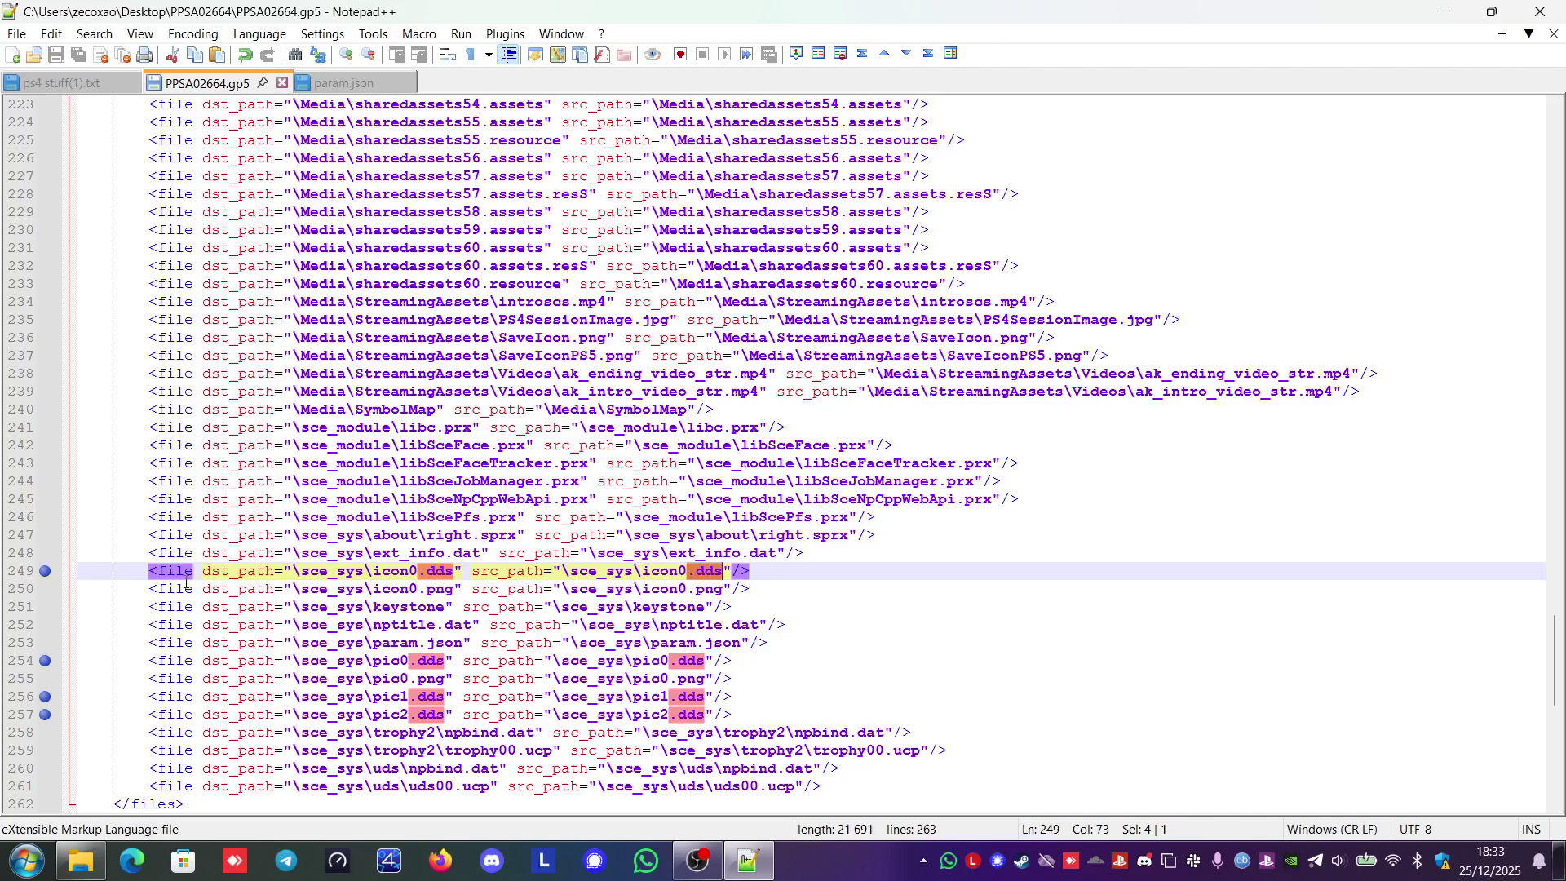
Cut the bookmarked .dds lines (icon0, pic0, pic1, pic2) and save the gp5 file
left_click(44, 574)
left_click(44, 574)
left_click(93, 41)
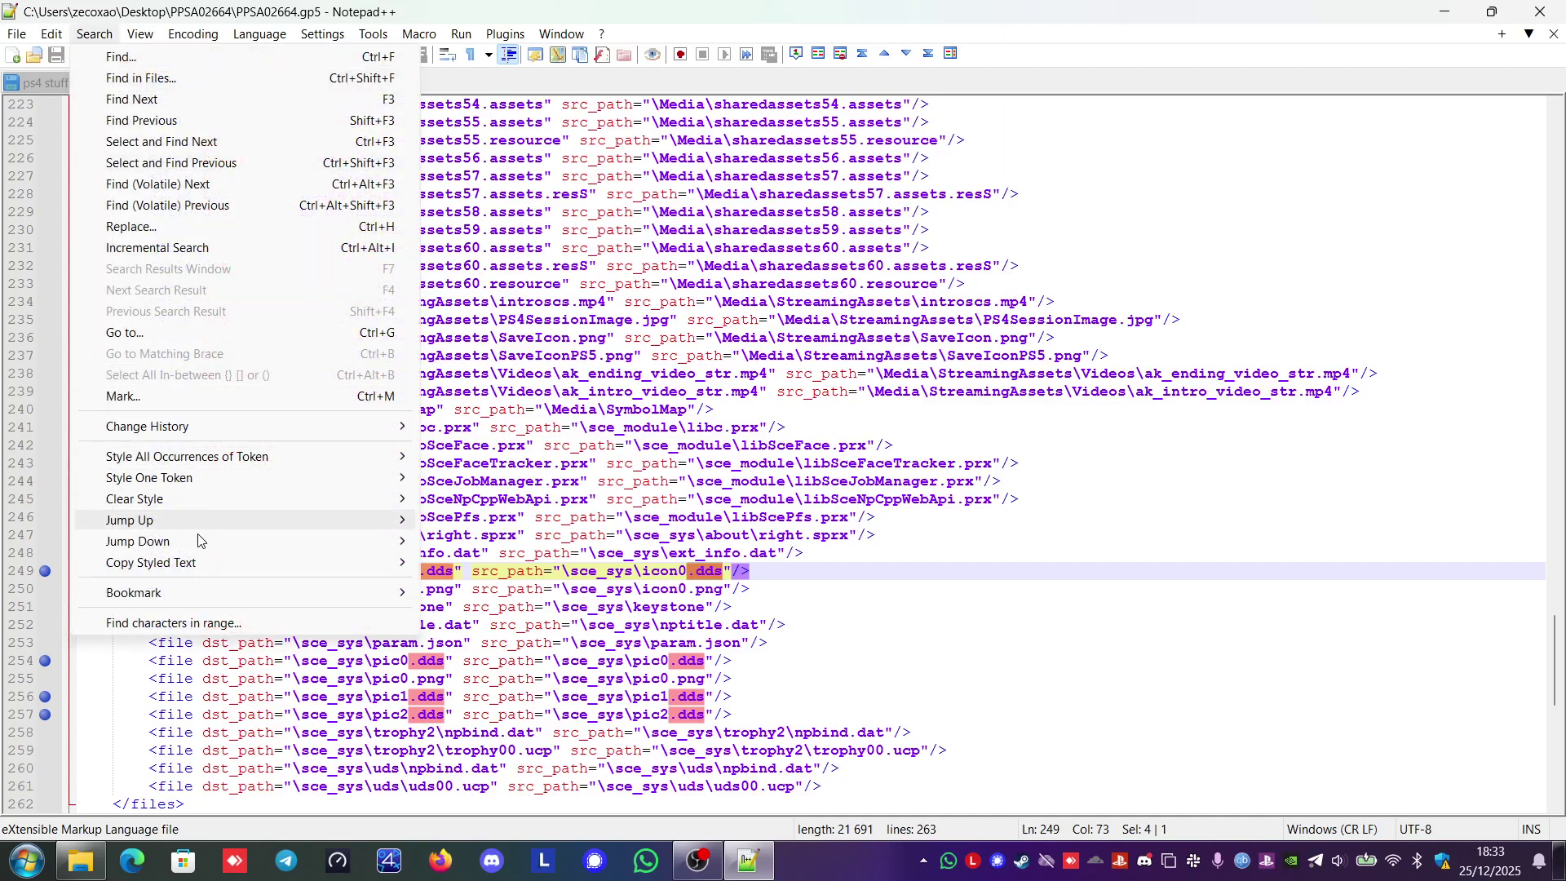
mouse_move(203, 600)
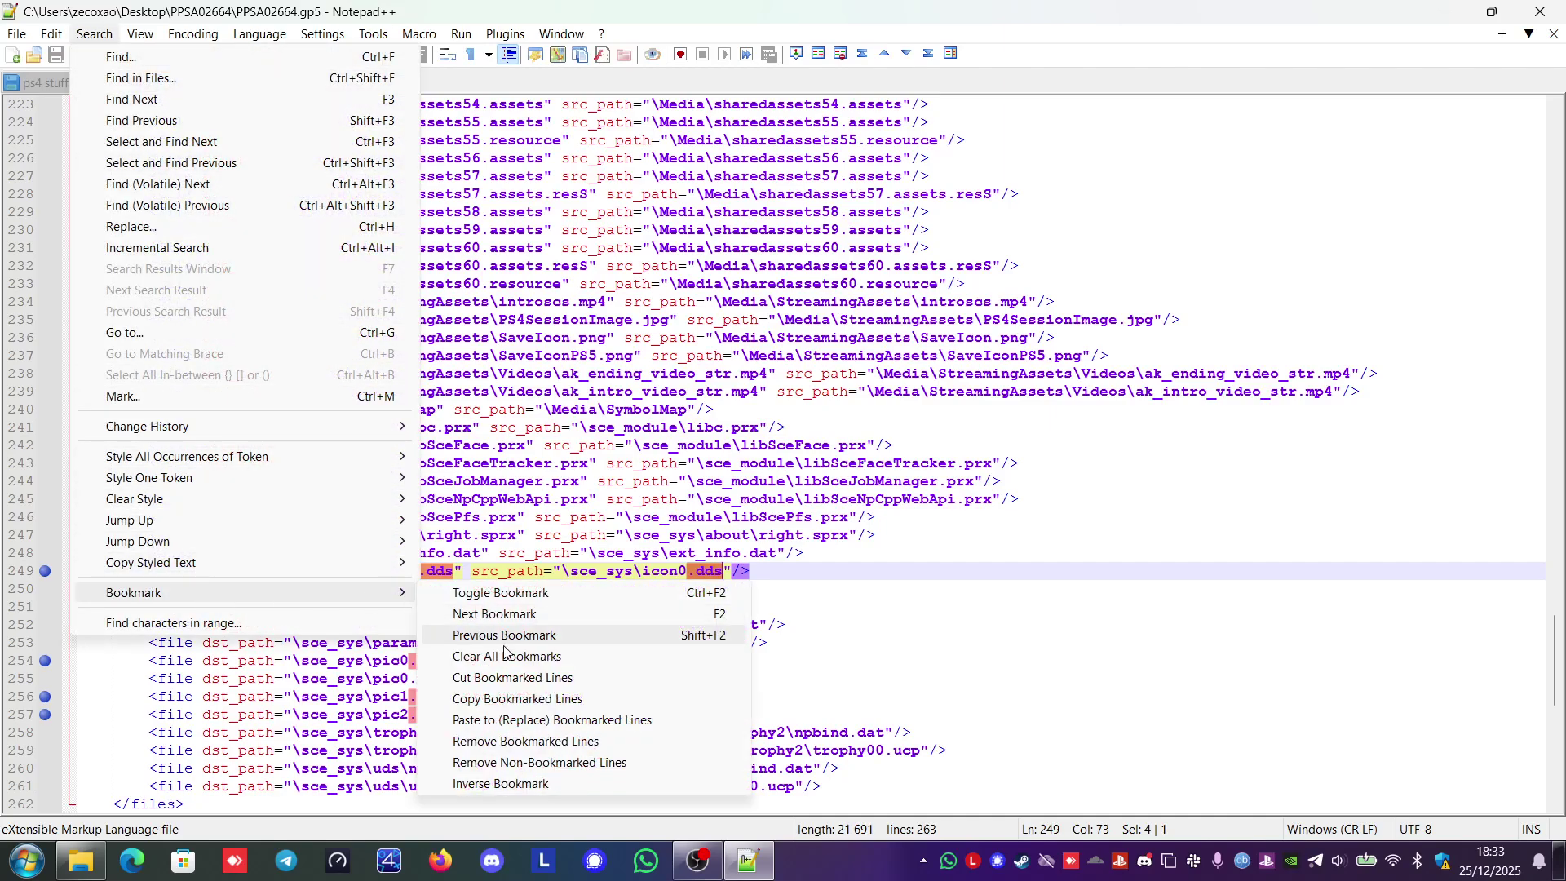
left_click(510, 677)
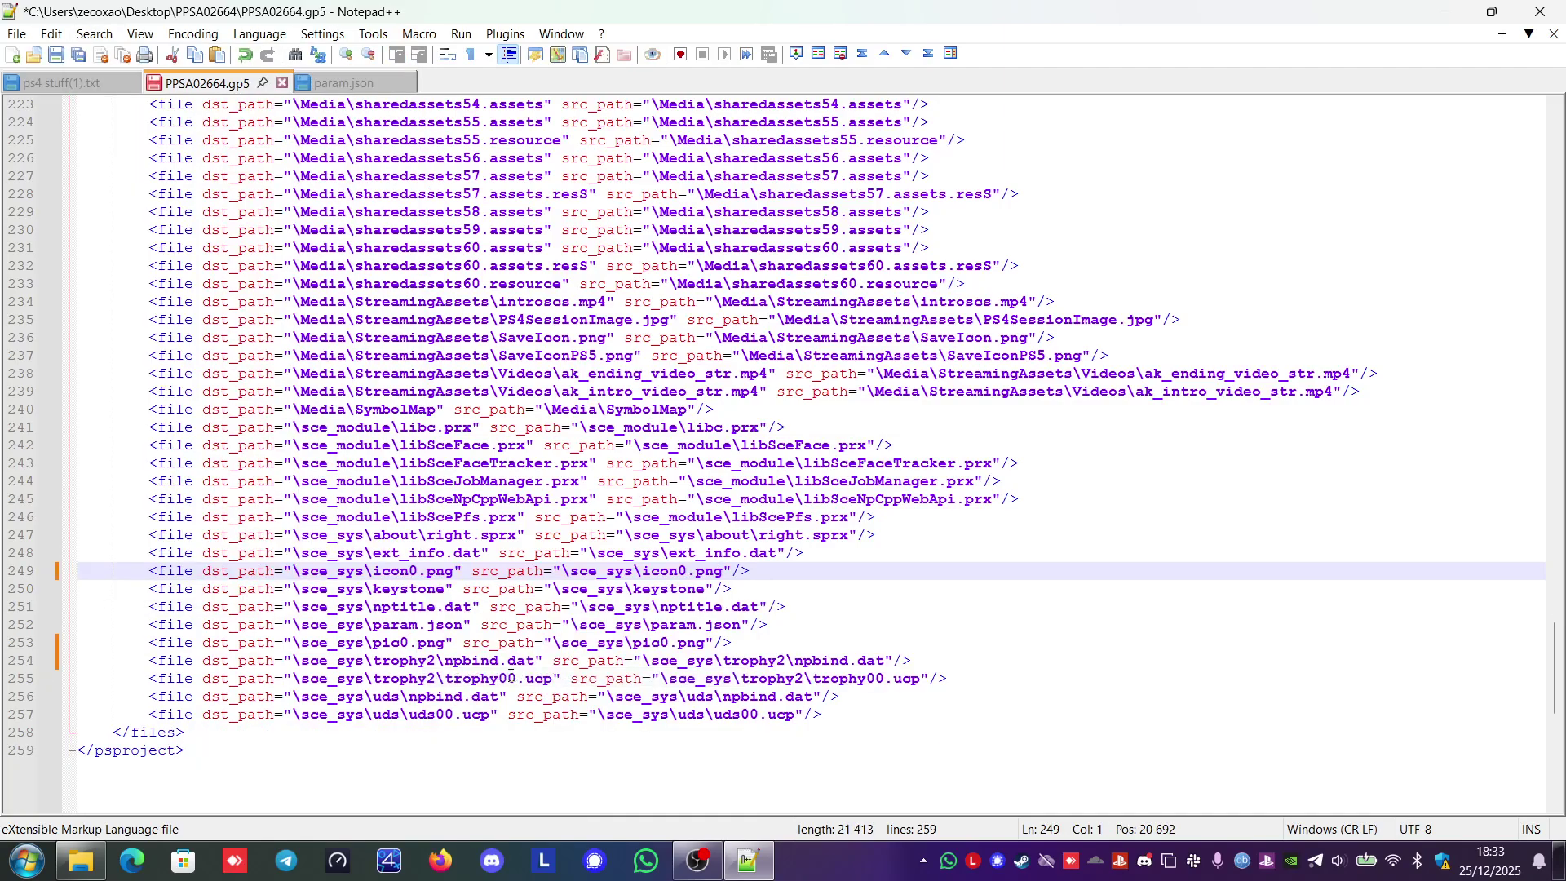
key("ctrl+s")
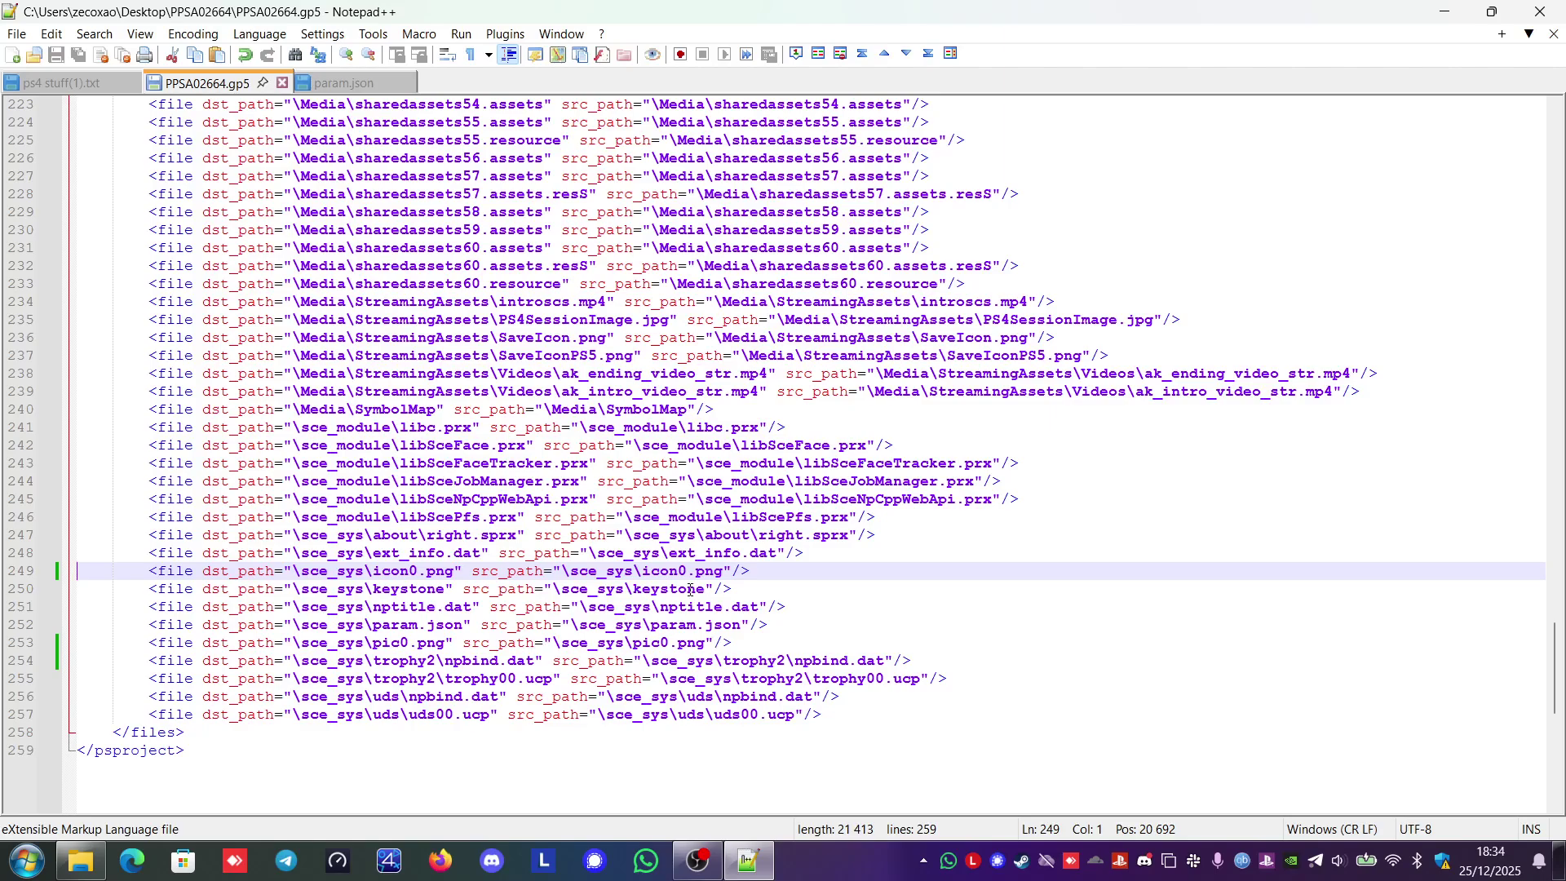
Delete the keystone and ext_info.dat entries from the gp5 file list
left_click_drag(739, 589, 57, 595)
key("BackSpace")
key("BackSpace")
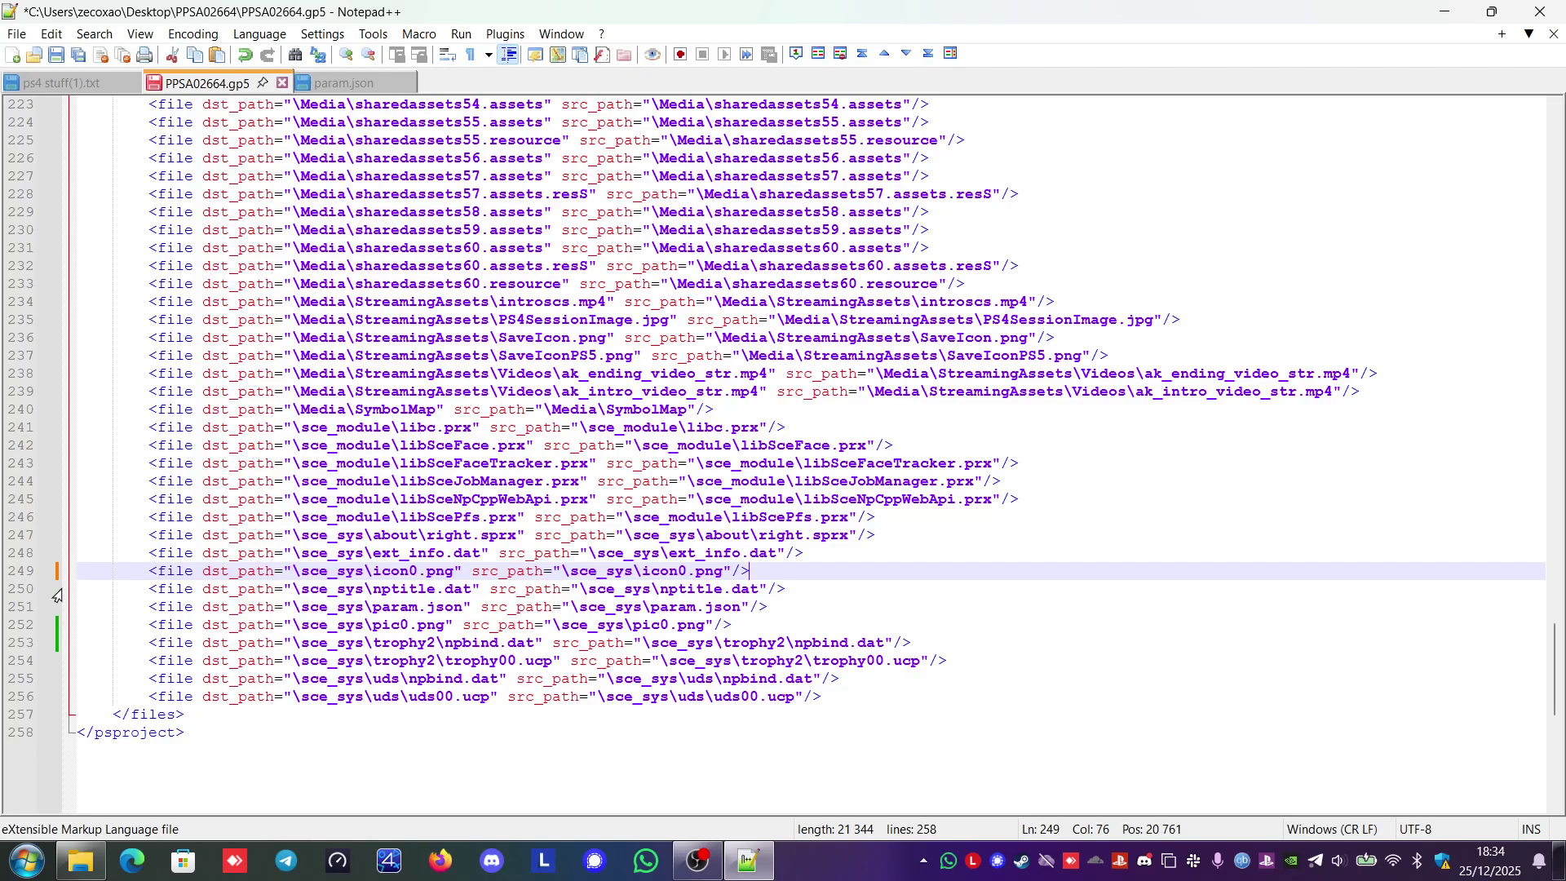
key("ctrl+s")
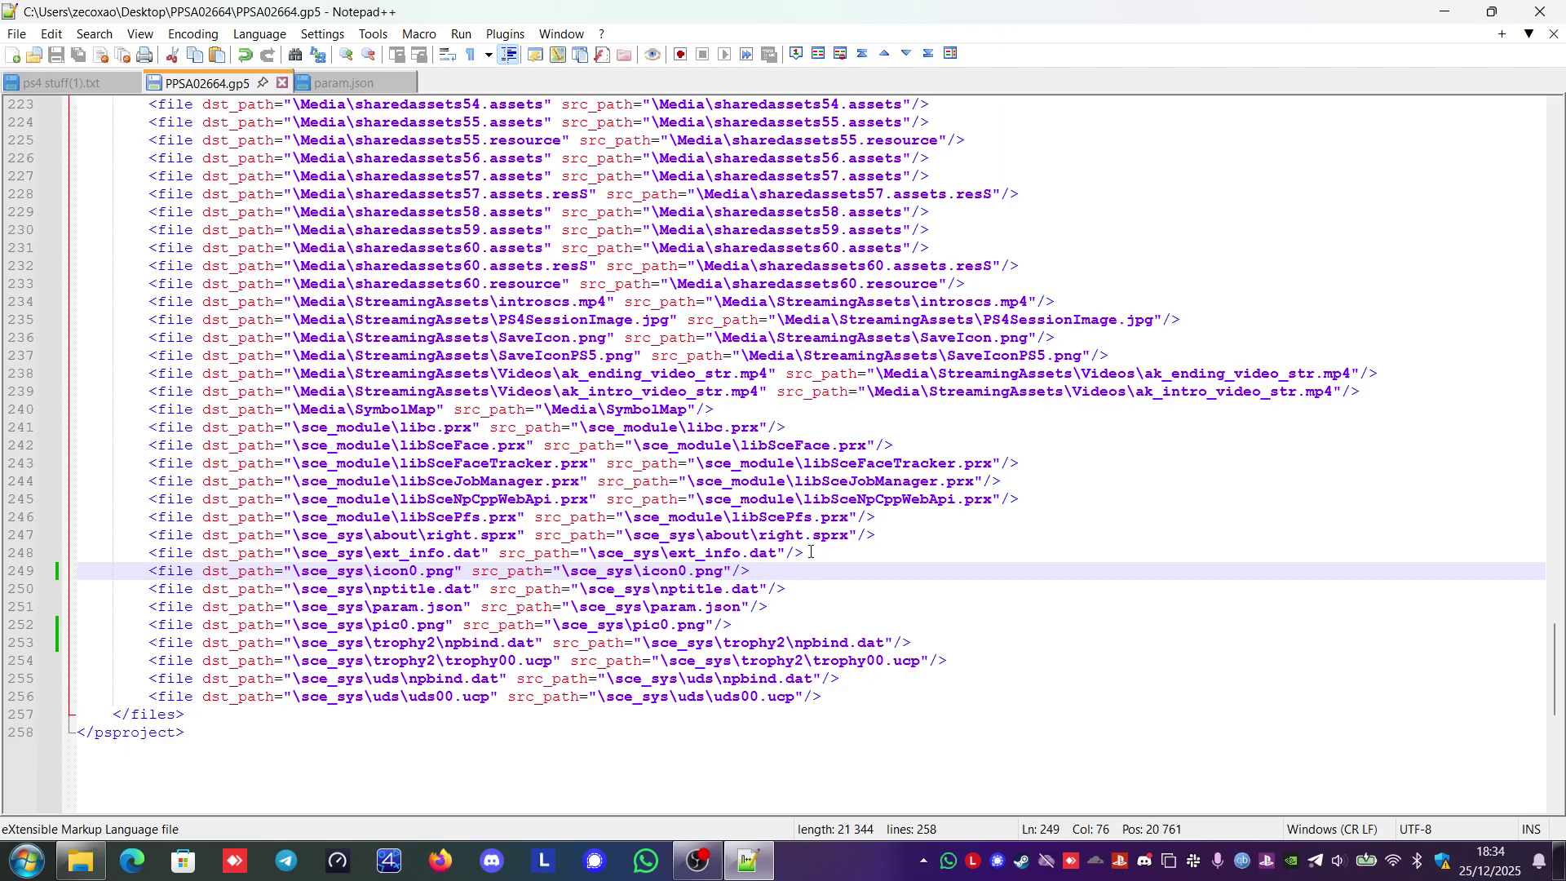
left_click_drag(810, 552, 148, 548)
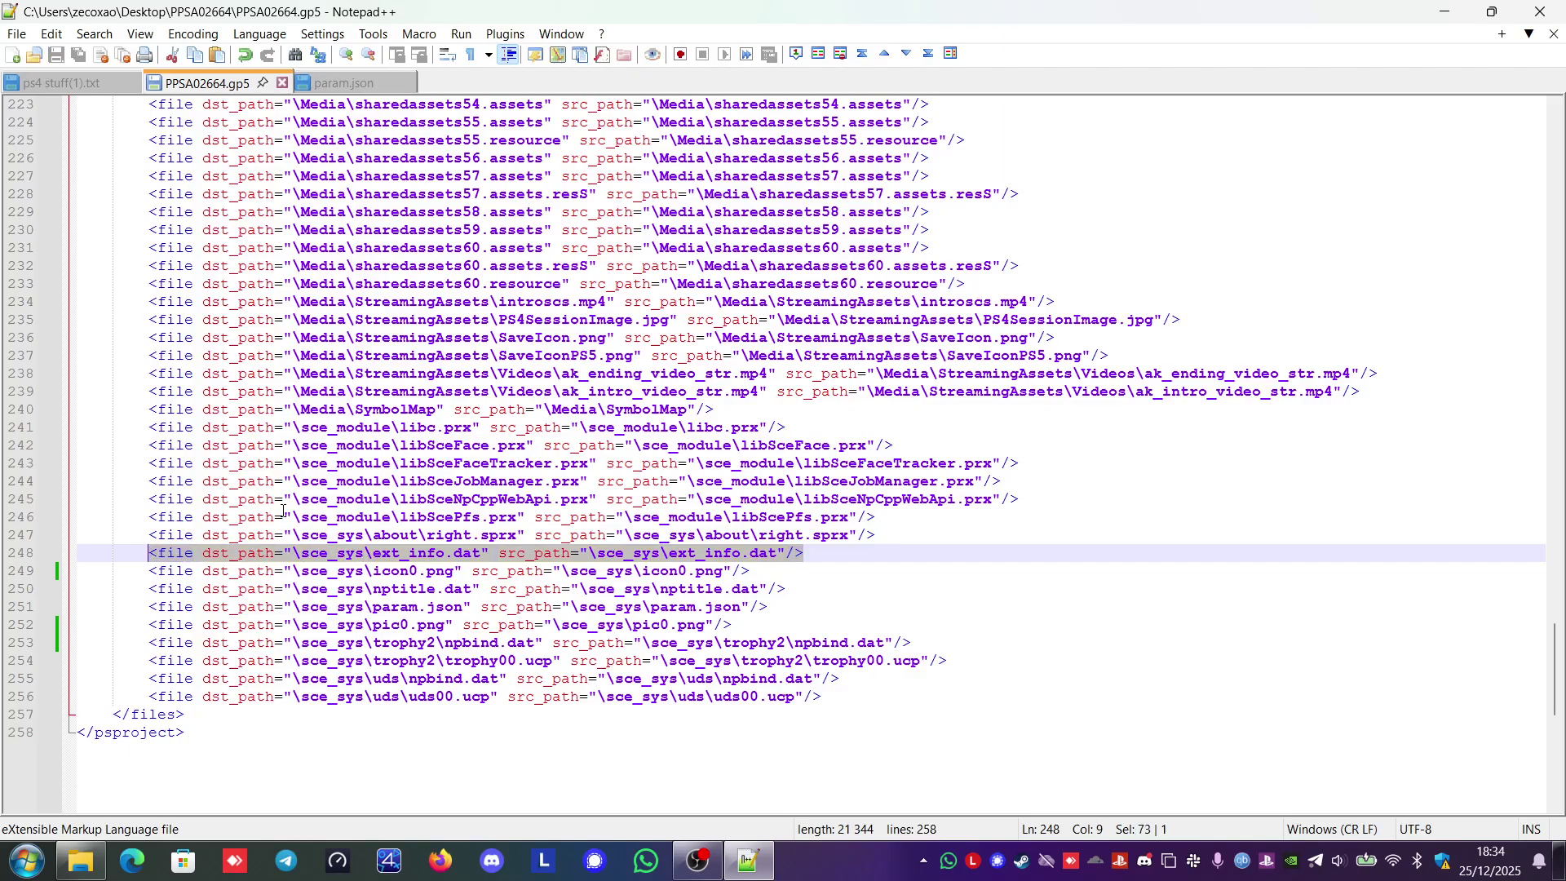
key("Delete")
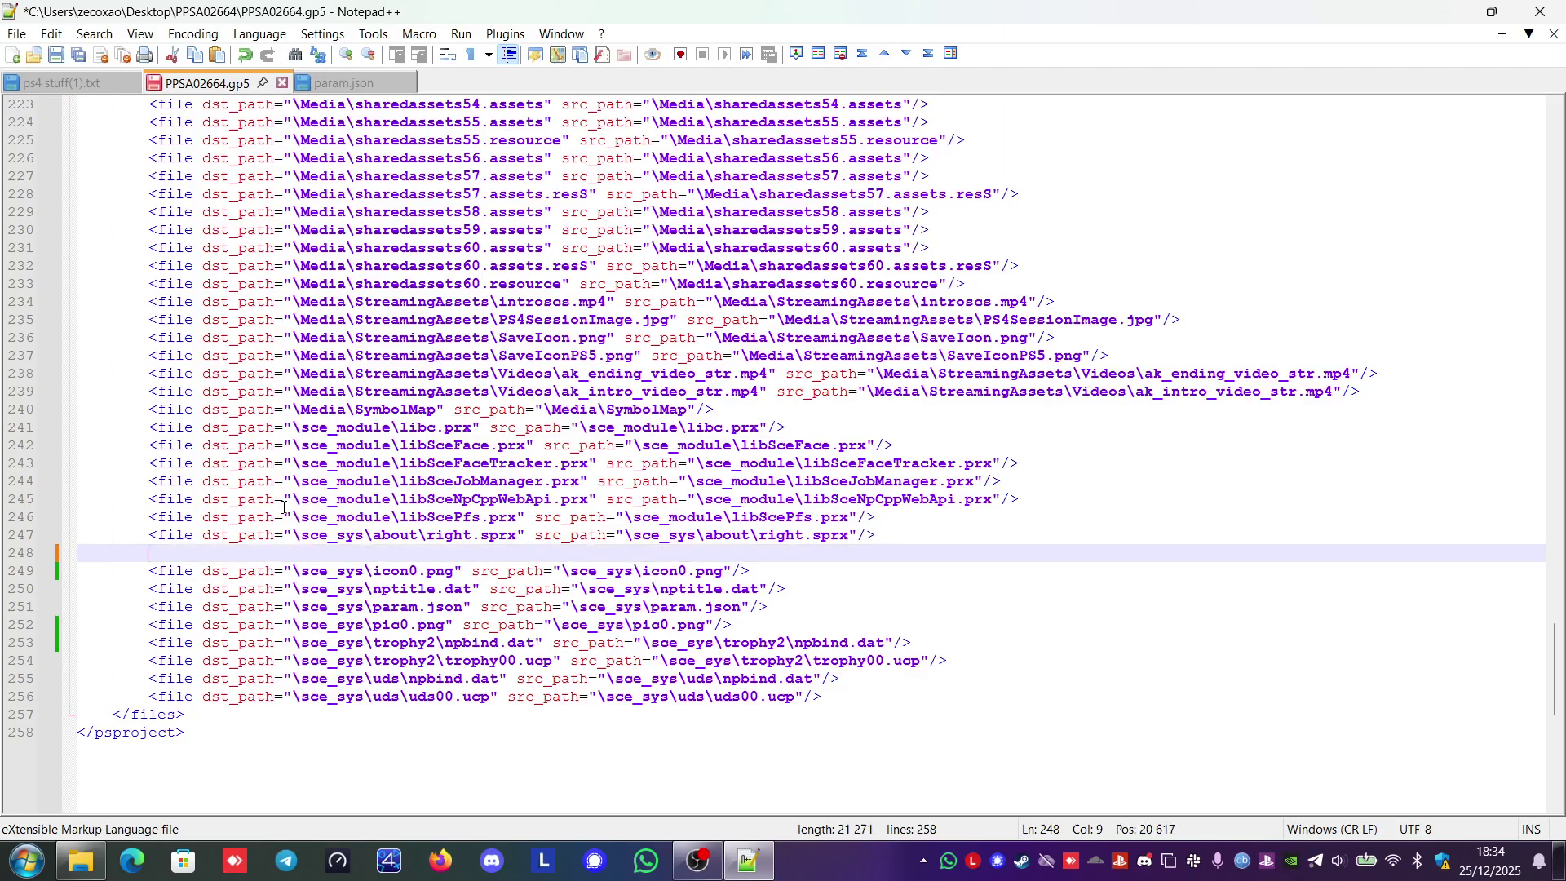
key("BackSpace")
key("BackSpace")
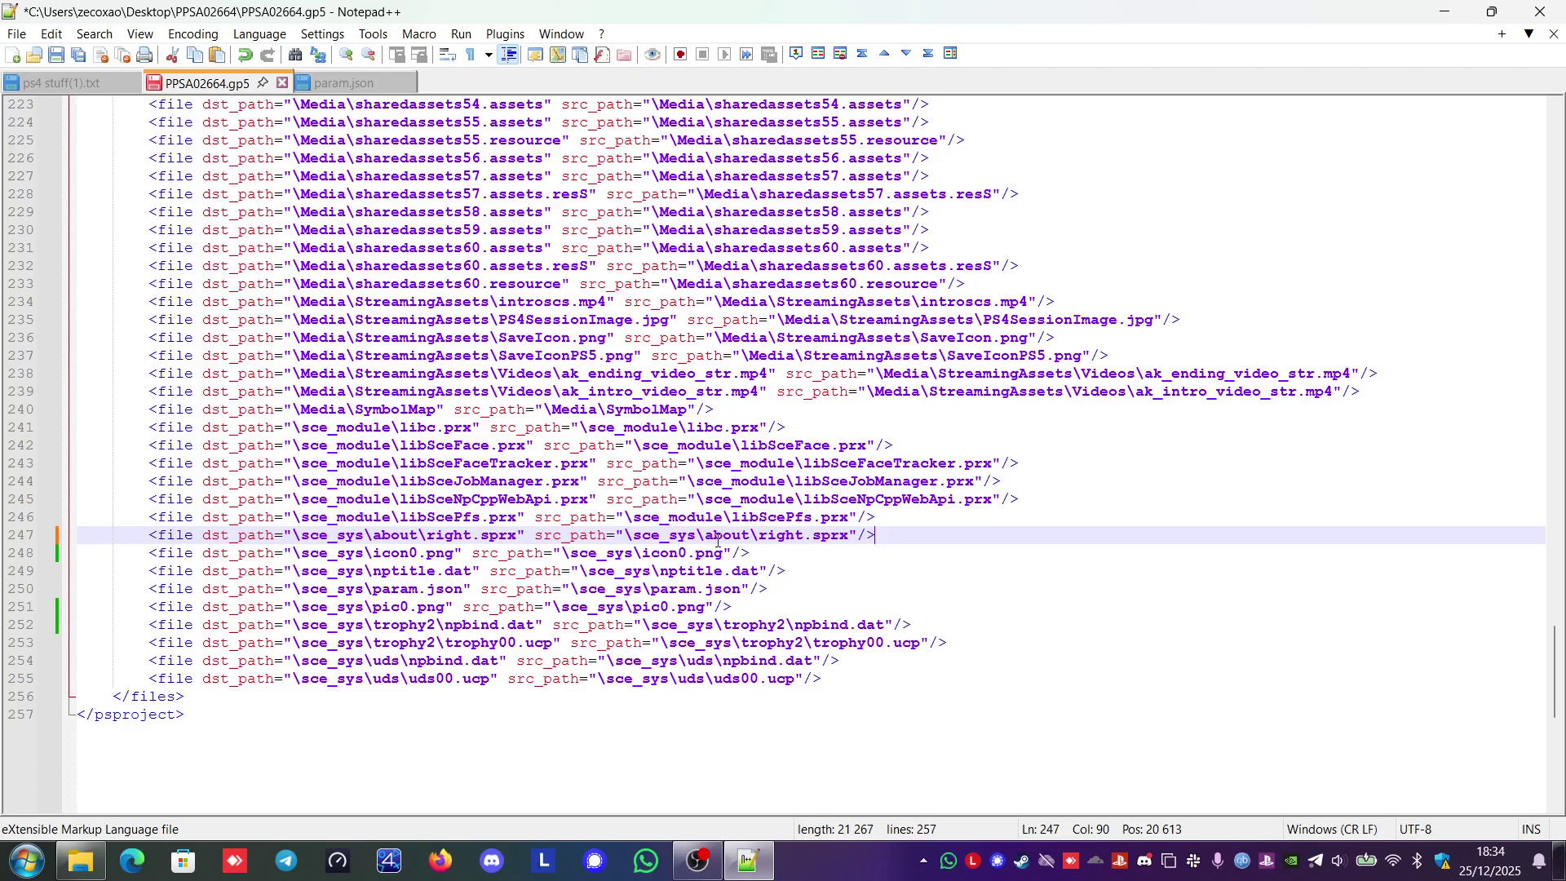
Delete the sce_sys about\right.sprx entry and save the gp5 file
double_click(343, 535)
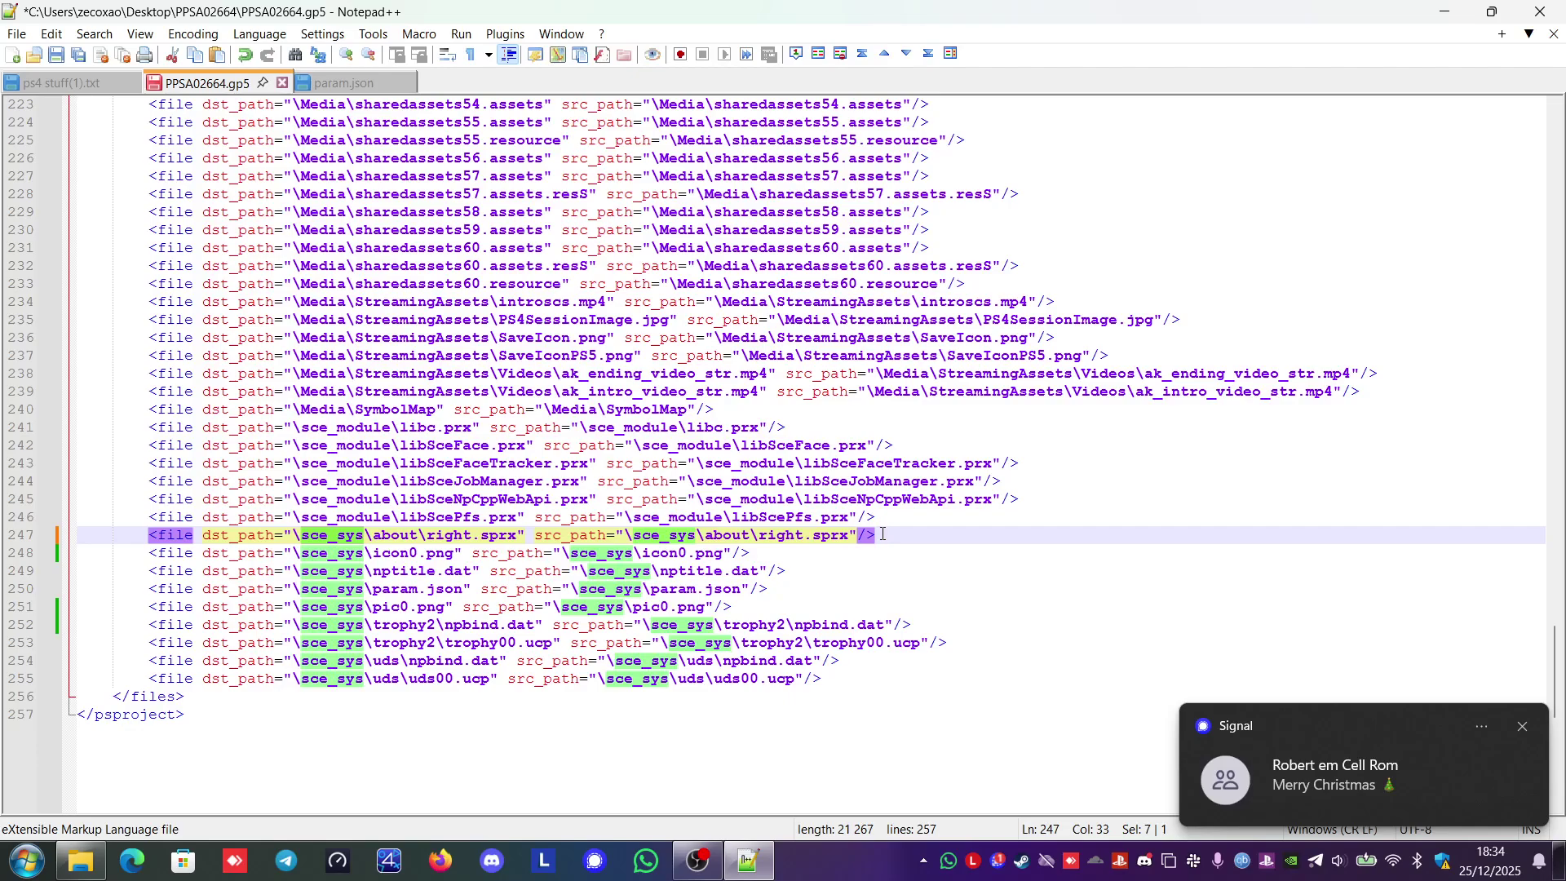
left_click_drag(887, 535, 69, 543)
key("BackSpace")
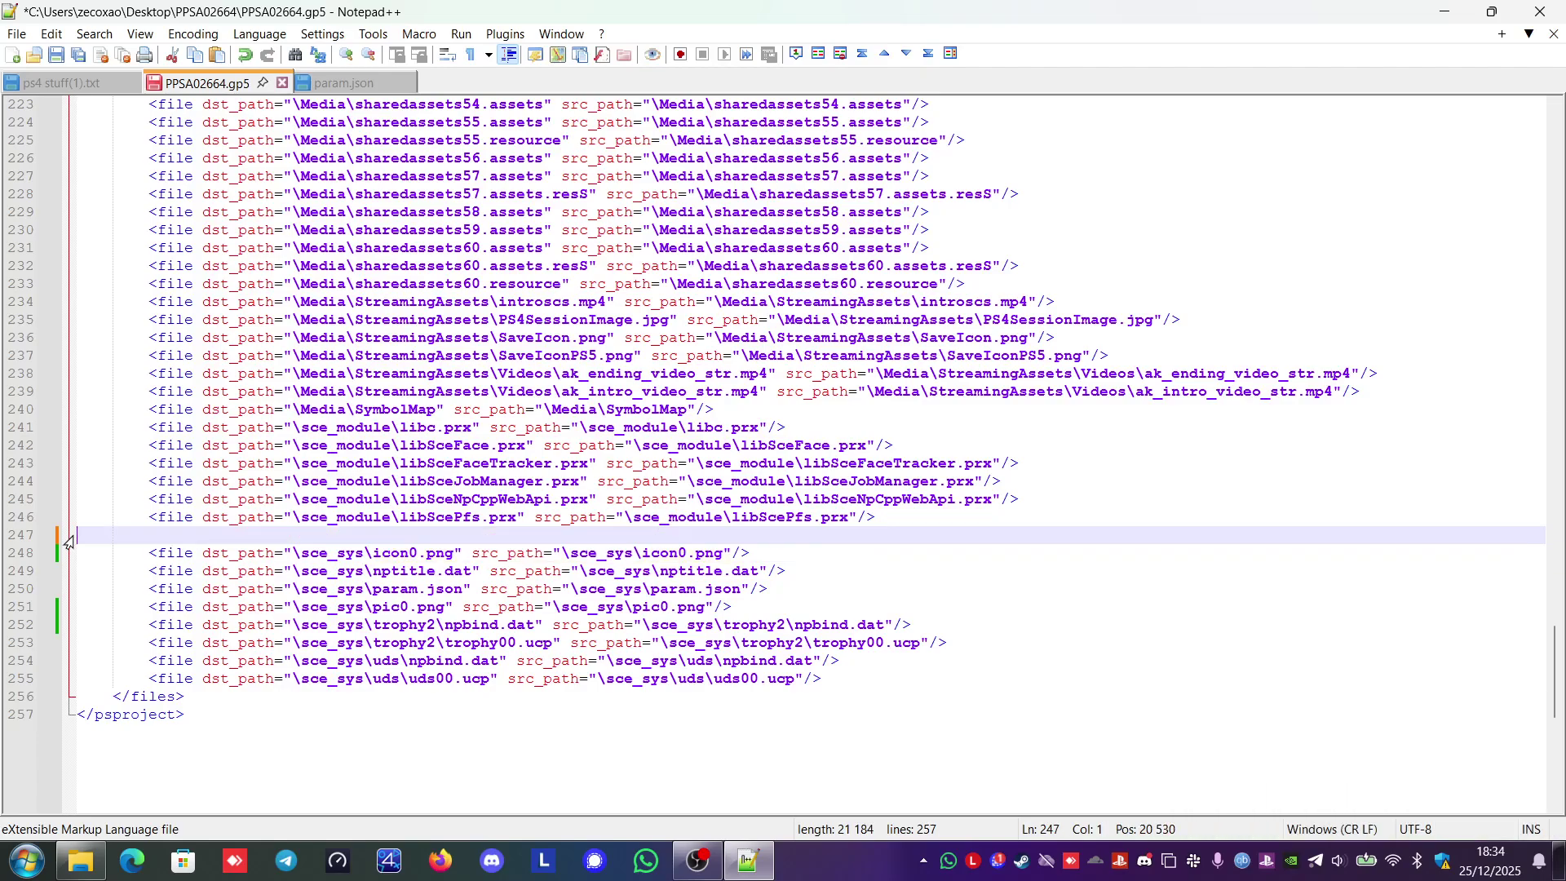
key("BackSpace")
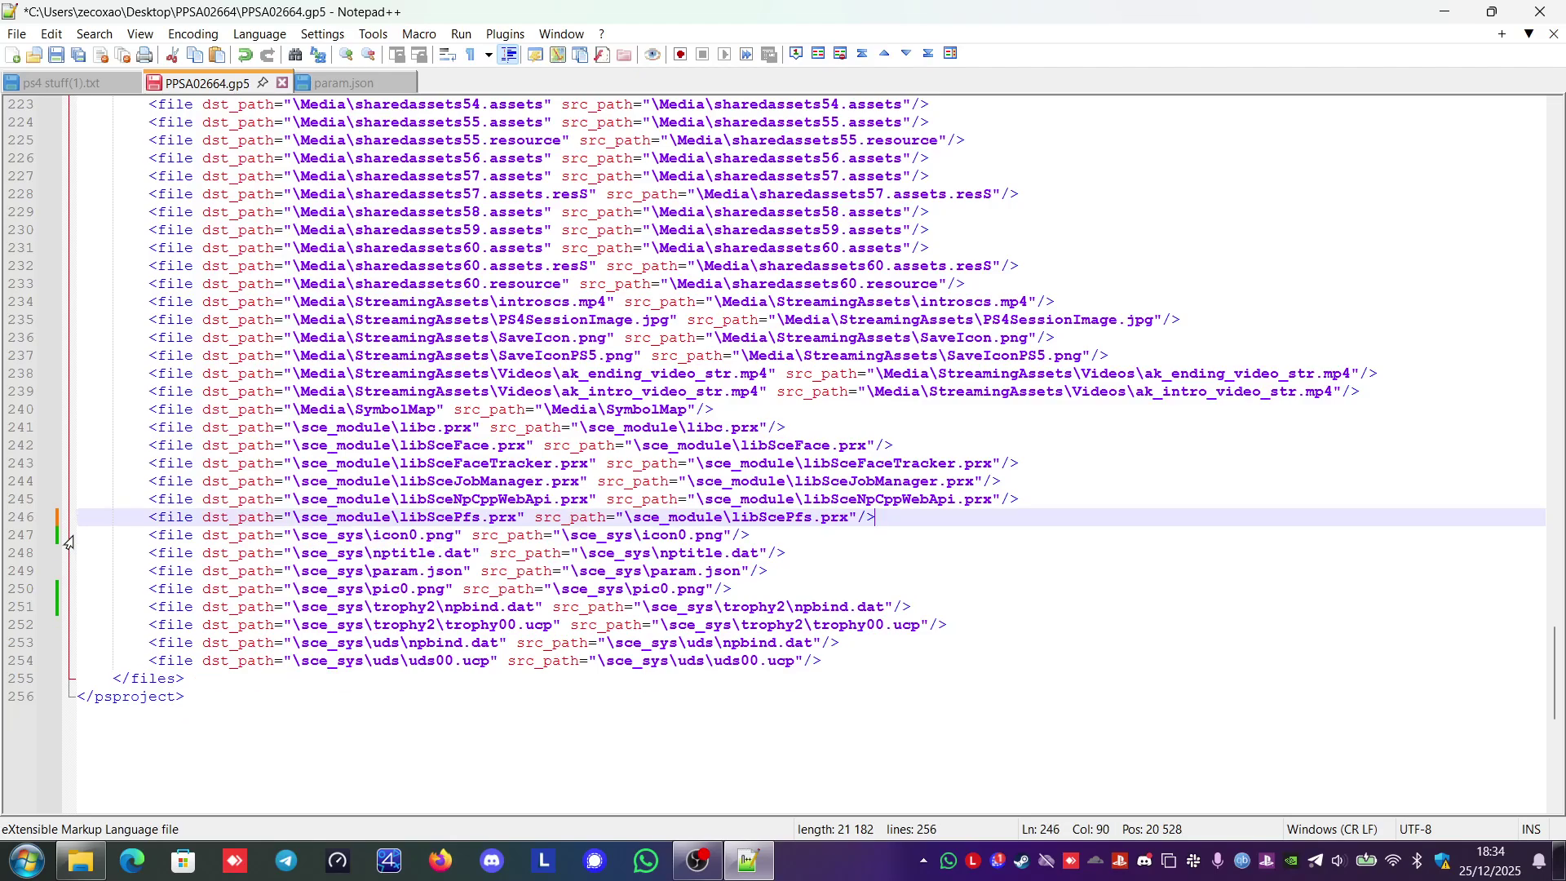
key("ctrl+s")
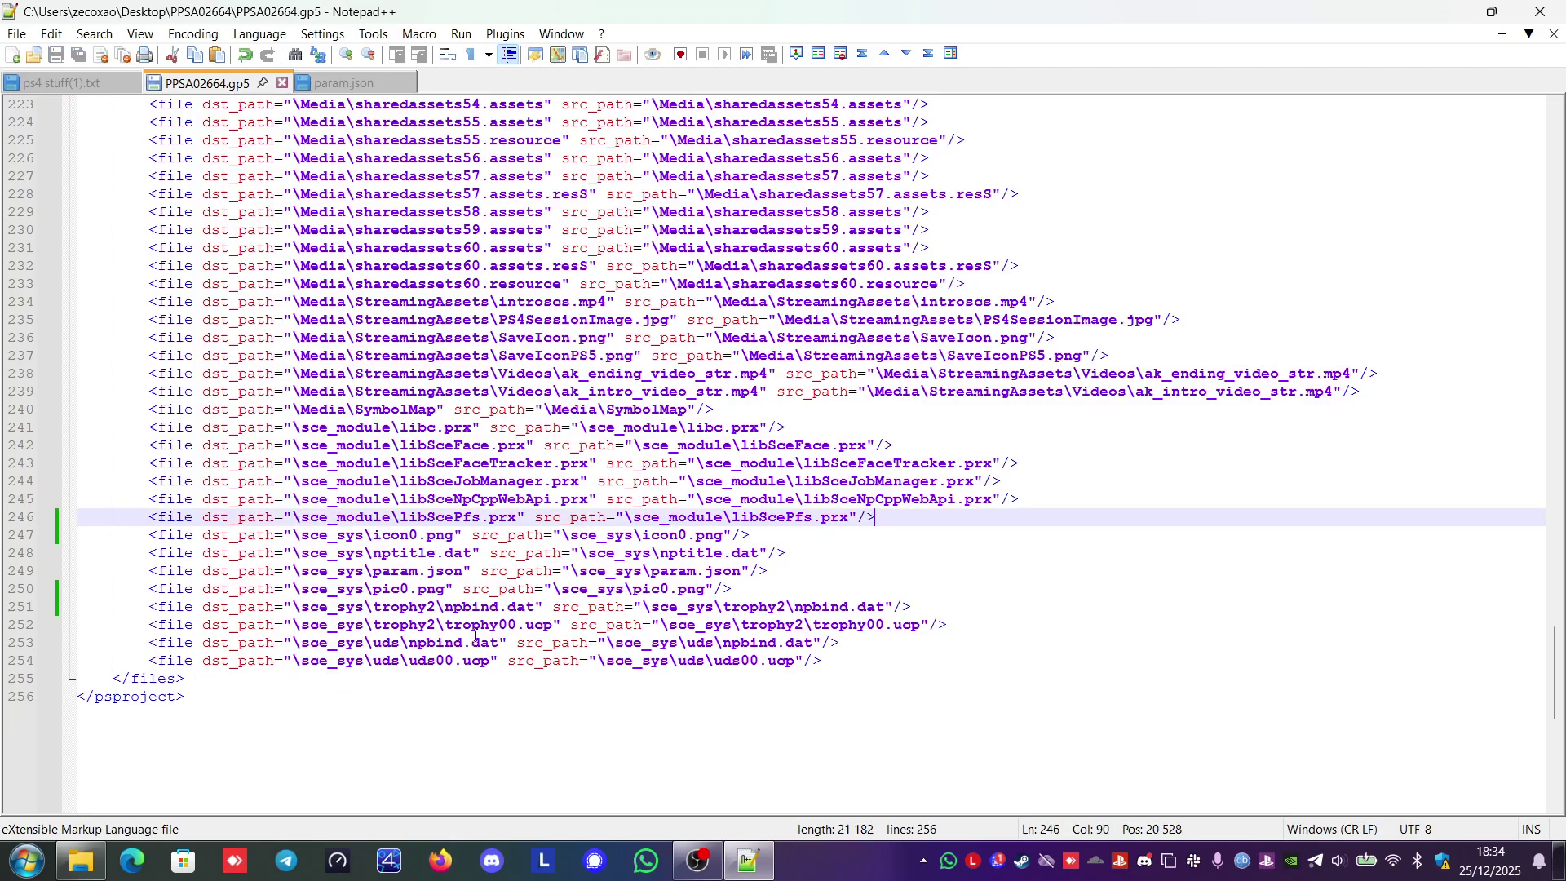
double_click(433, 662)
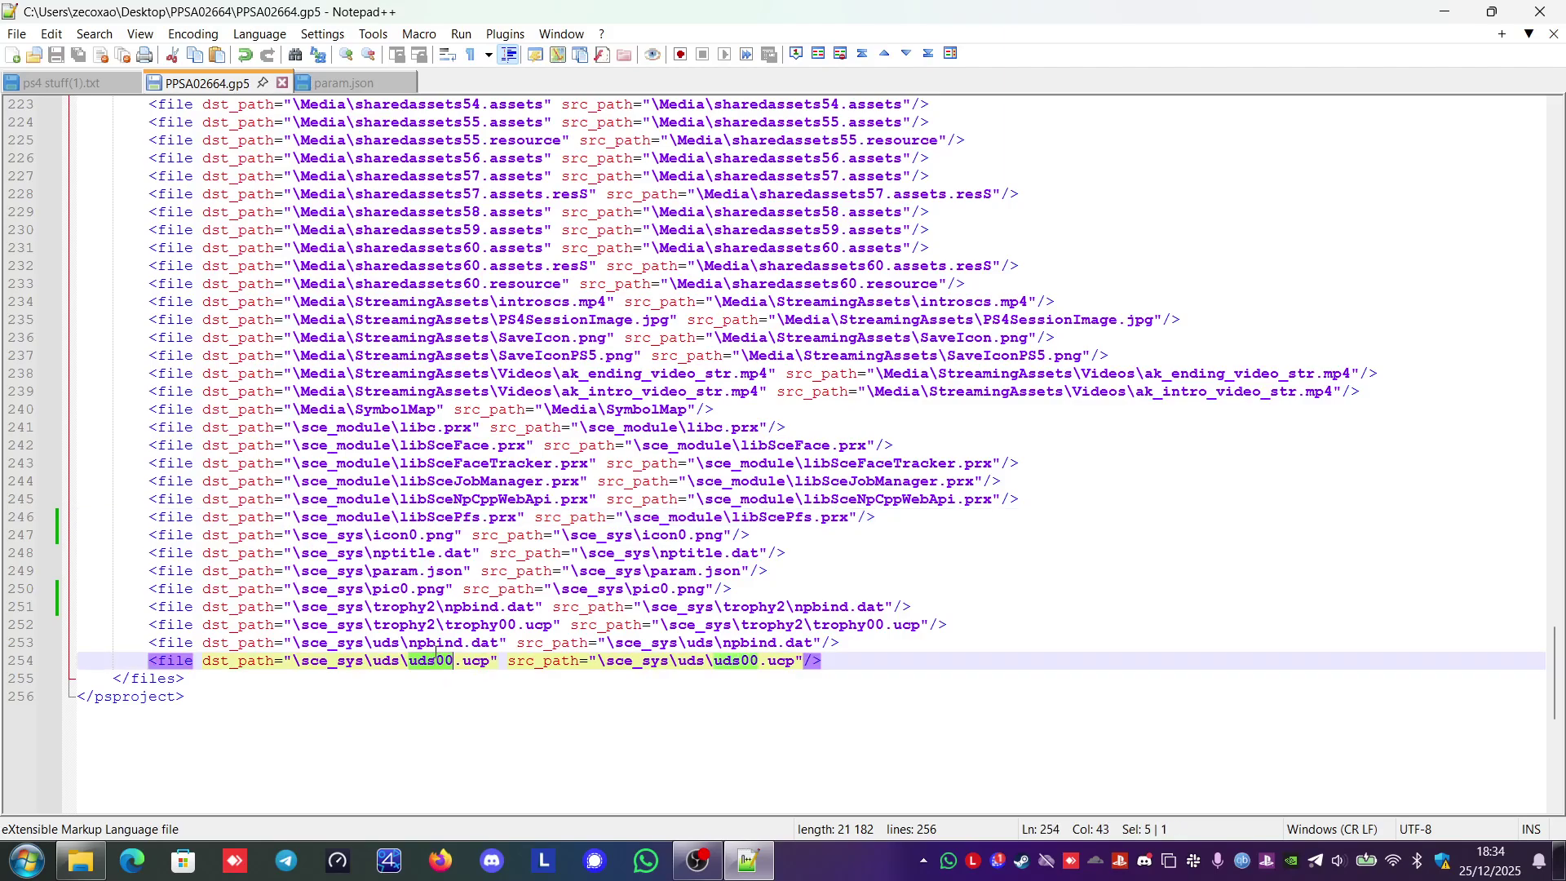
double_click(435, 645)
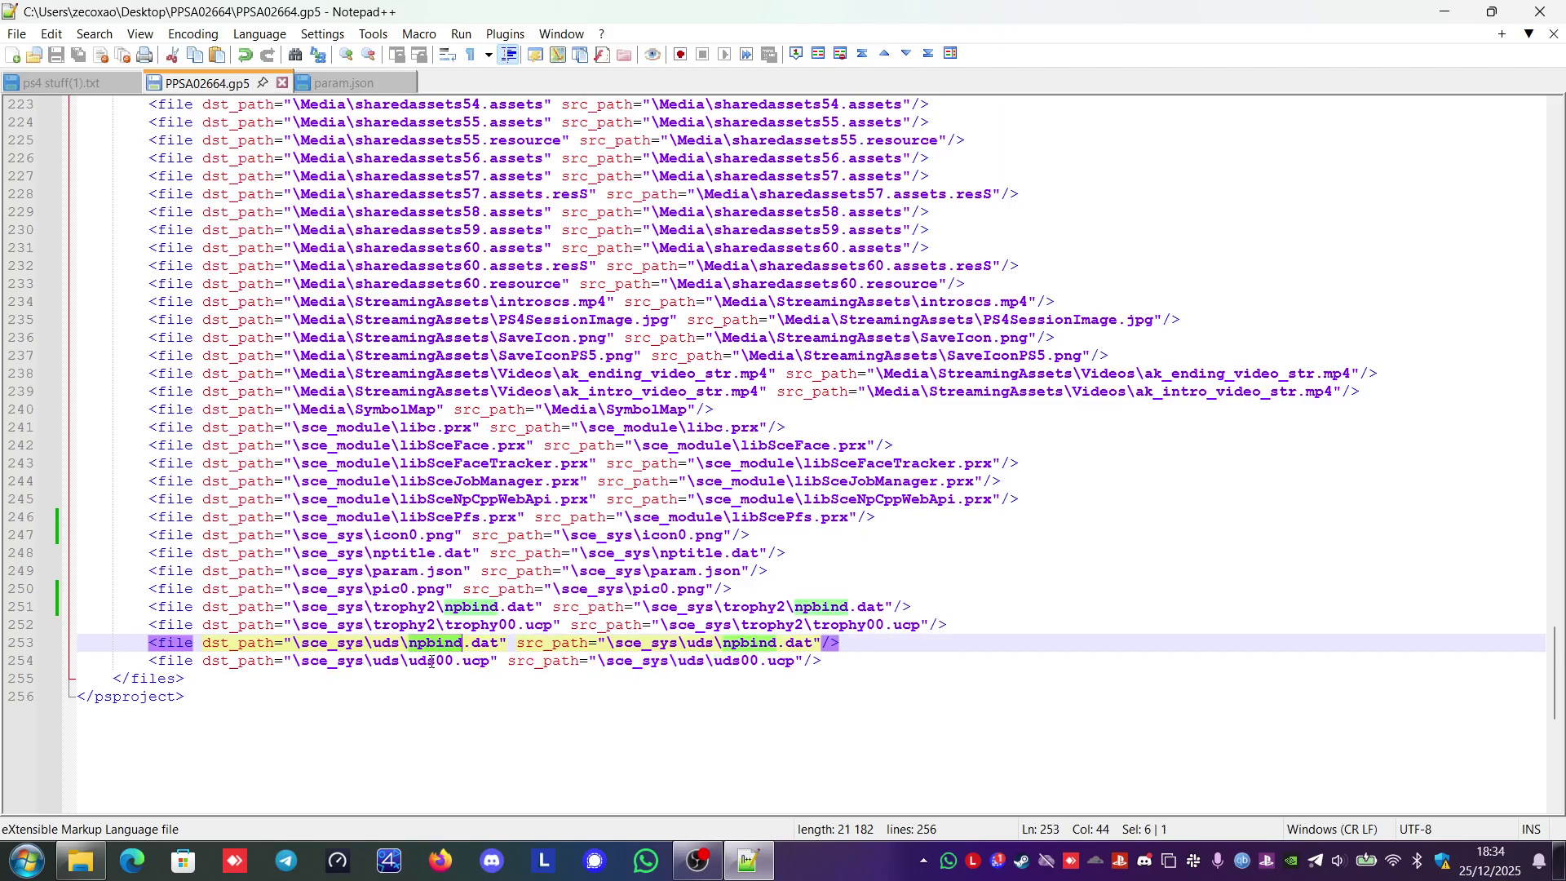
left_click(400, 589)
double_click(399, 589)
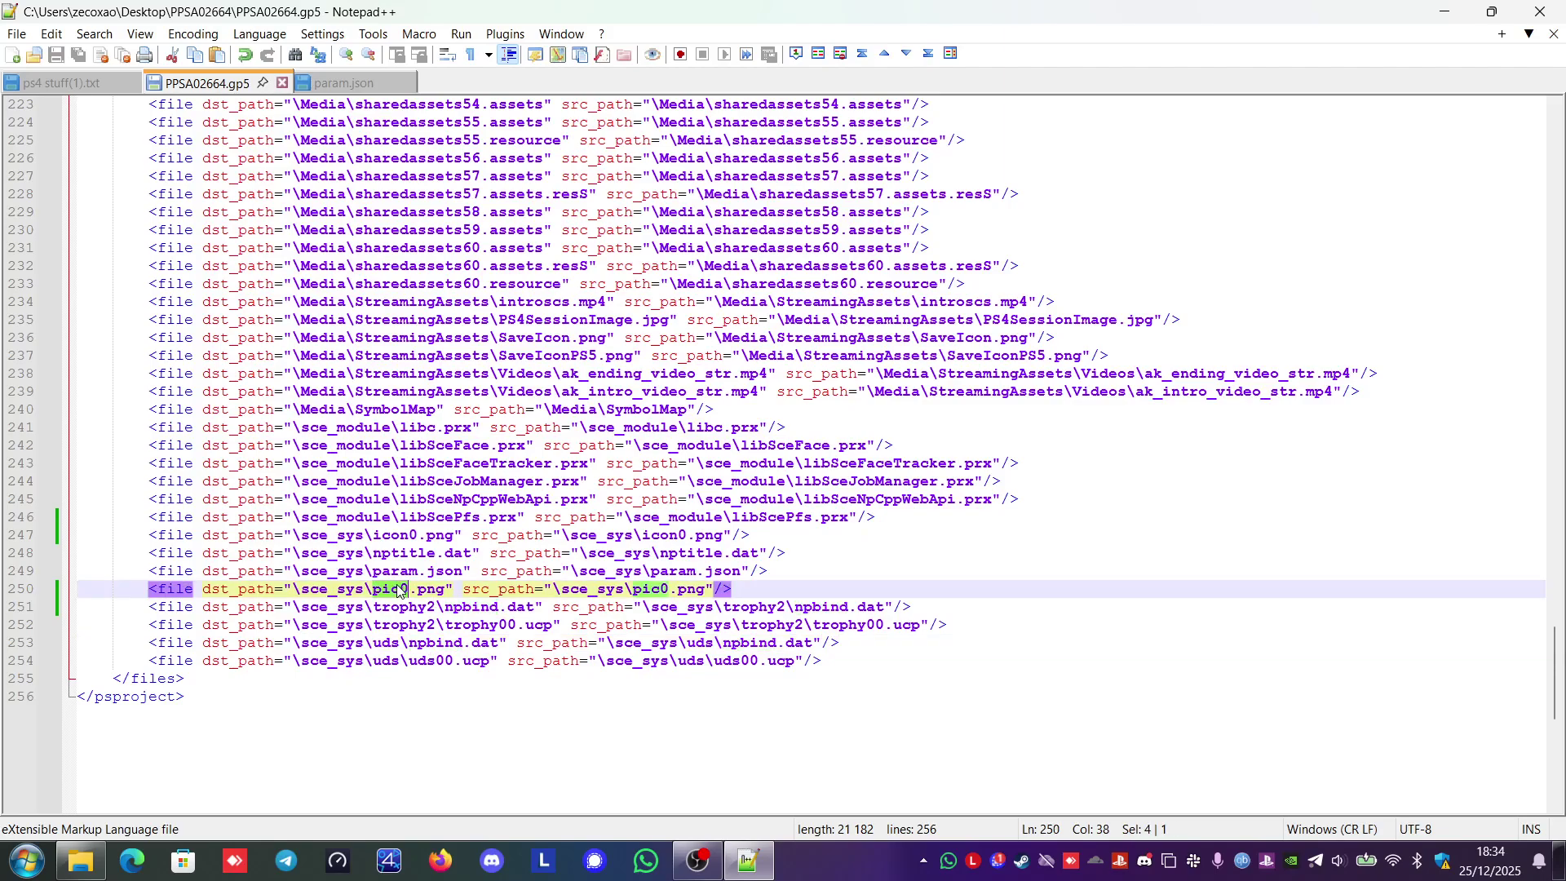
double_click(401, 571)
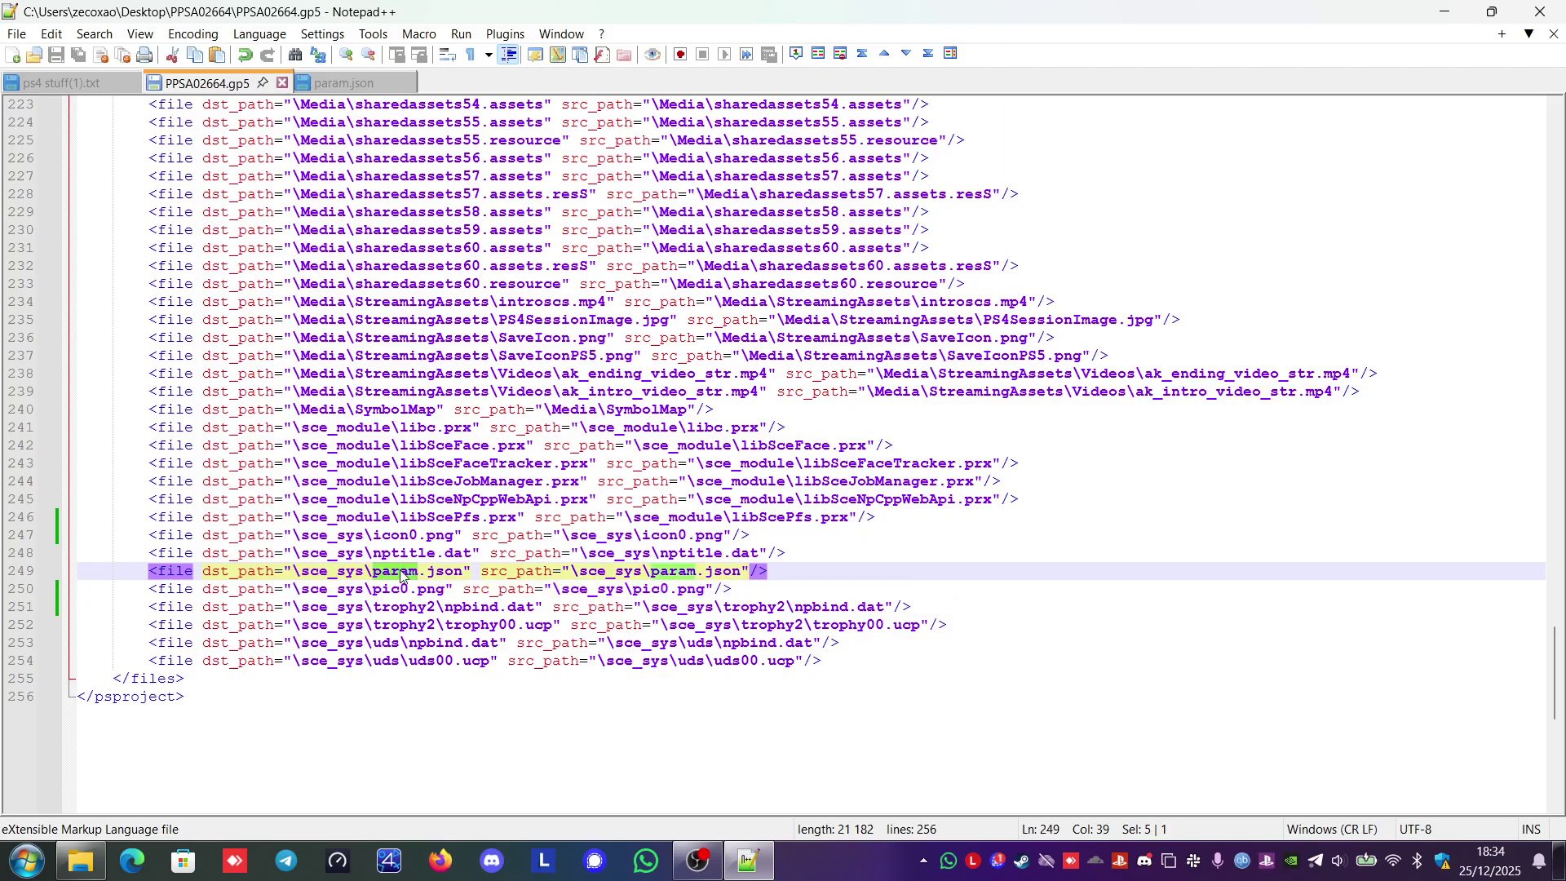
double_click(403, 554)
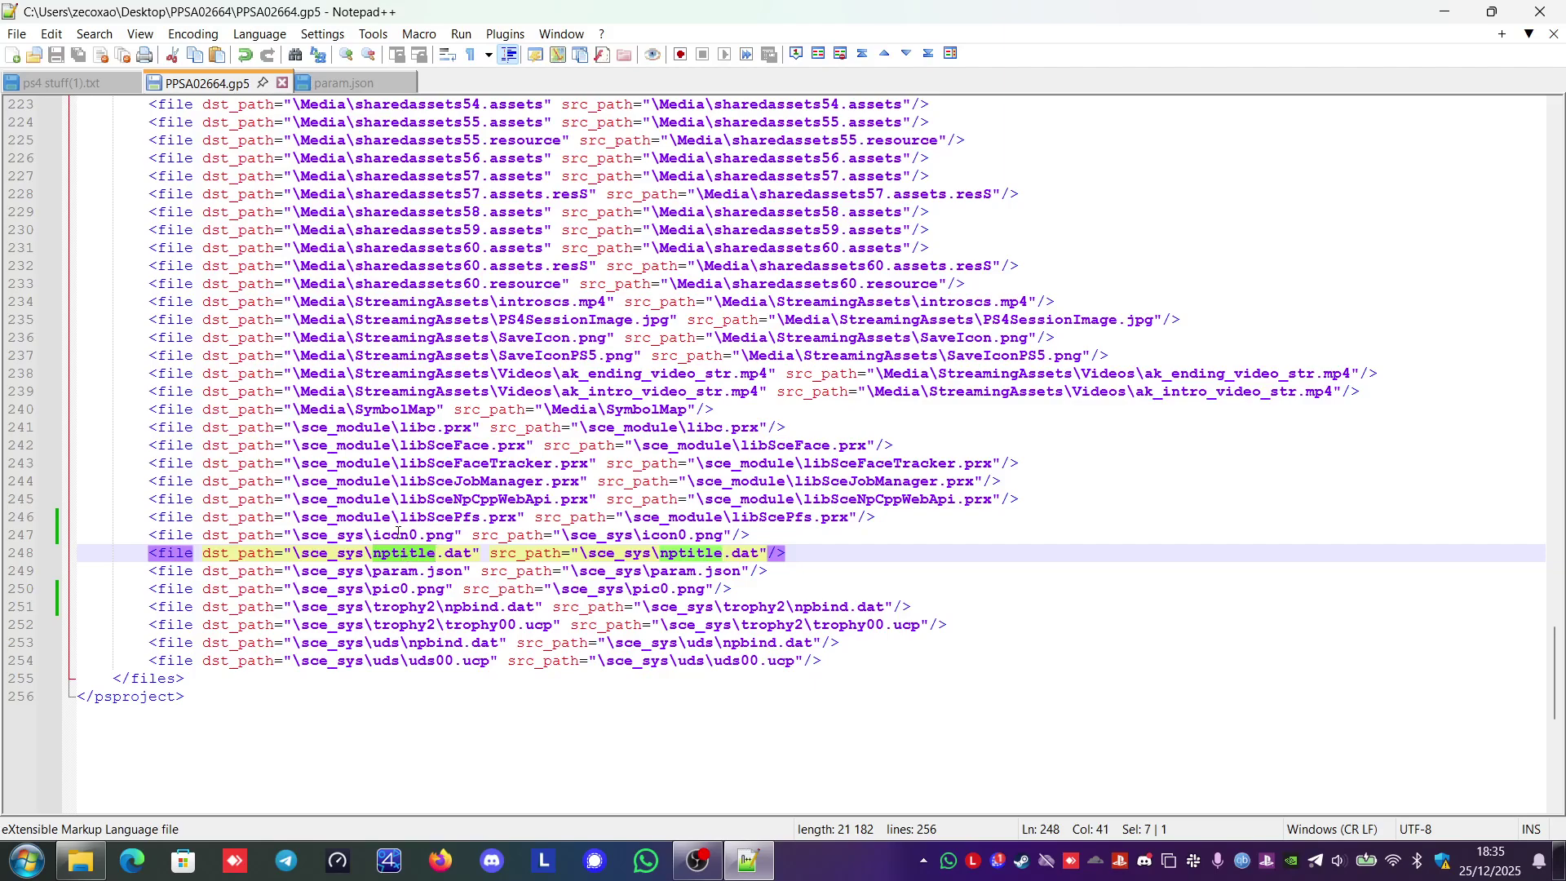
double_click(398, 536)
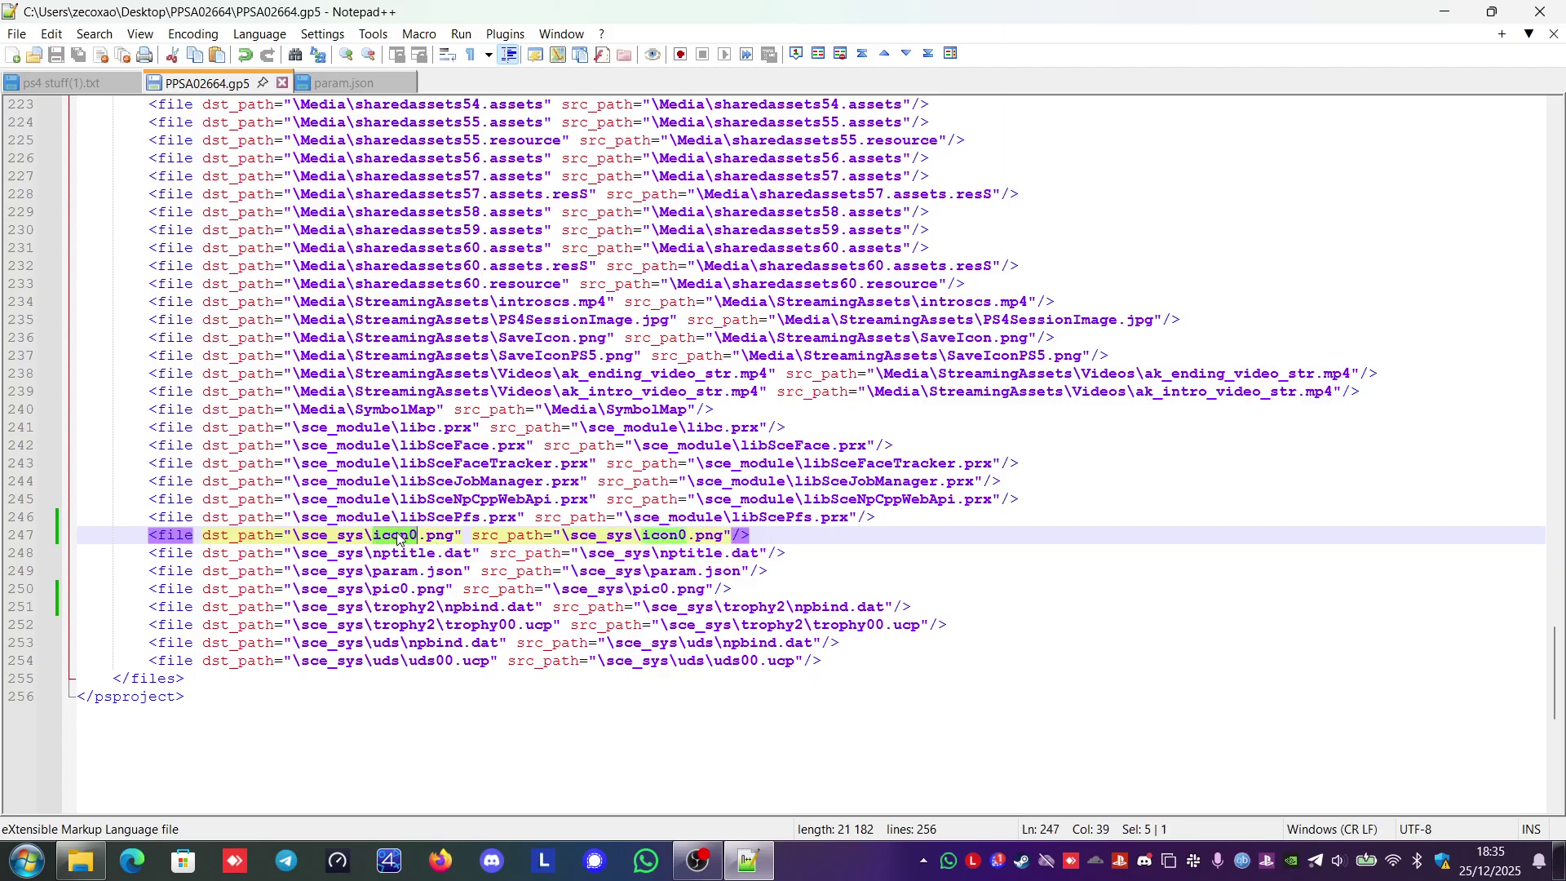
double_click(674, 536)
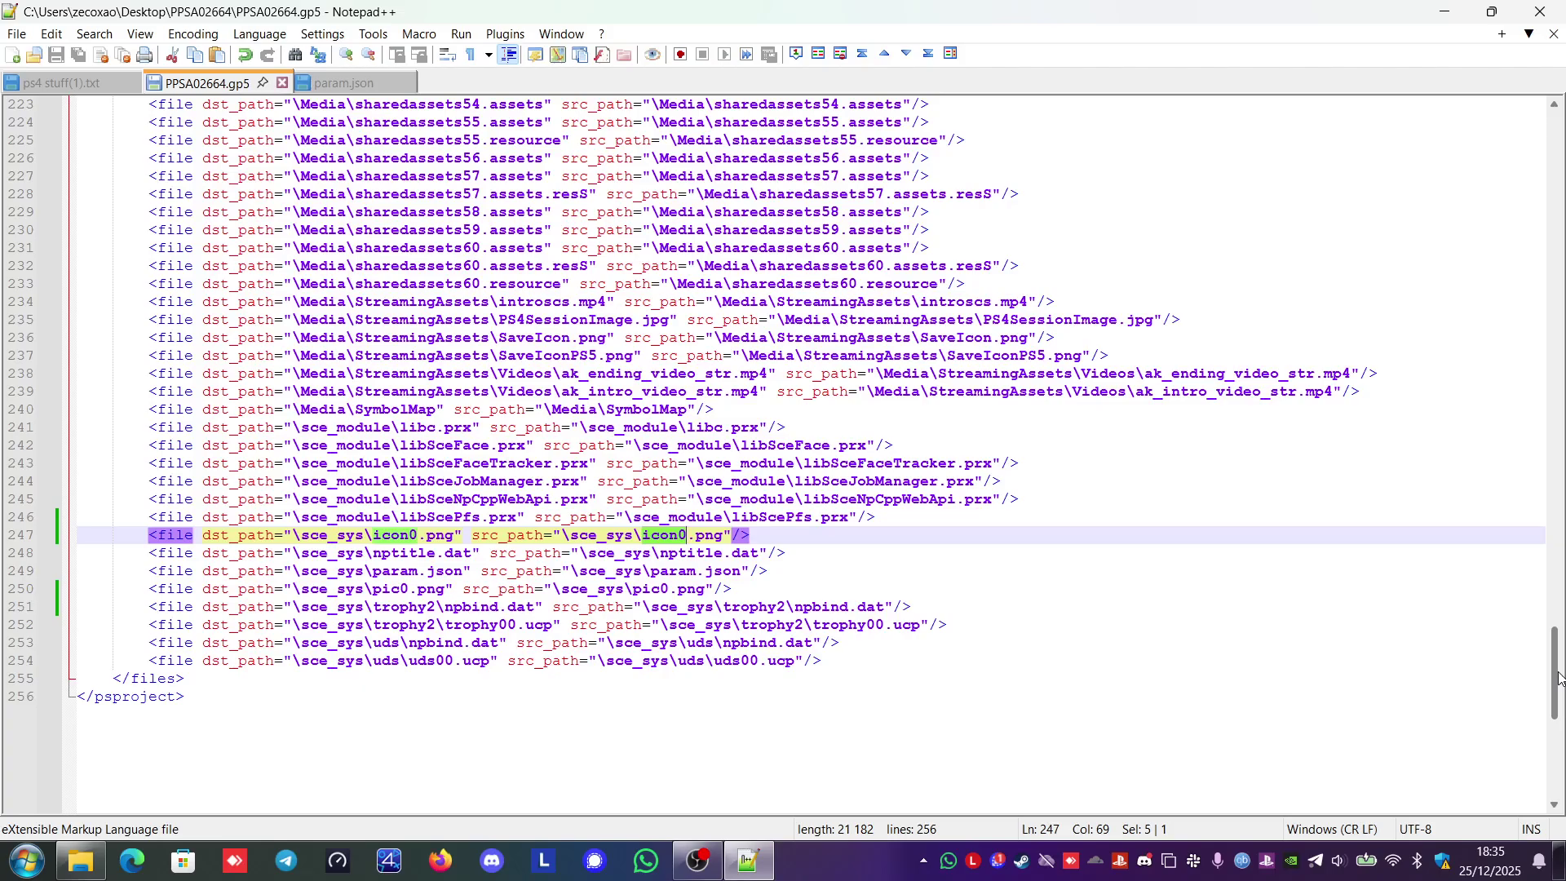
left_click_drag(1558, 677, 1522, 685)
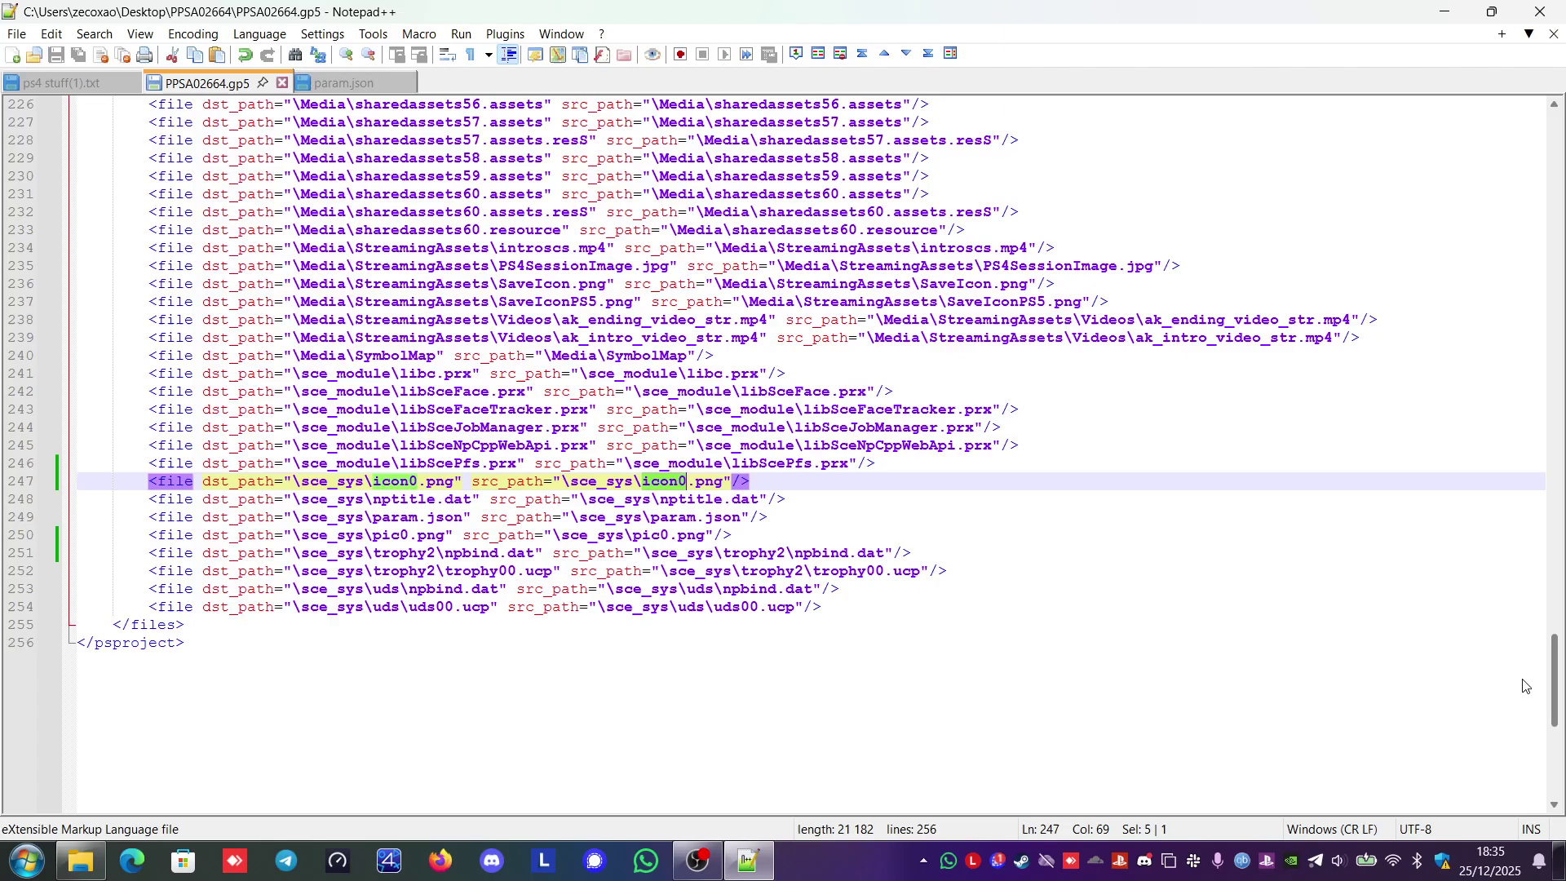
double_click(342, 488)
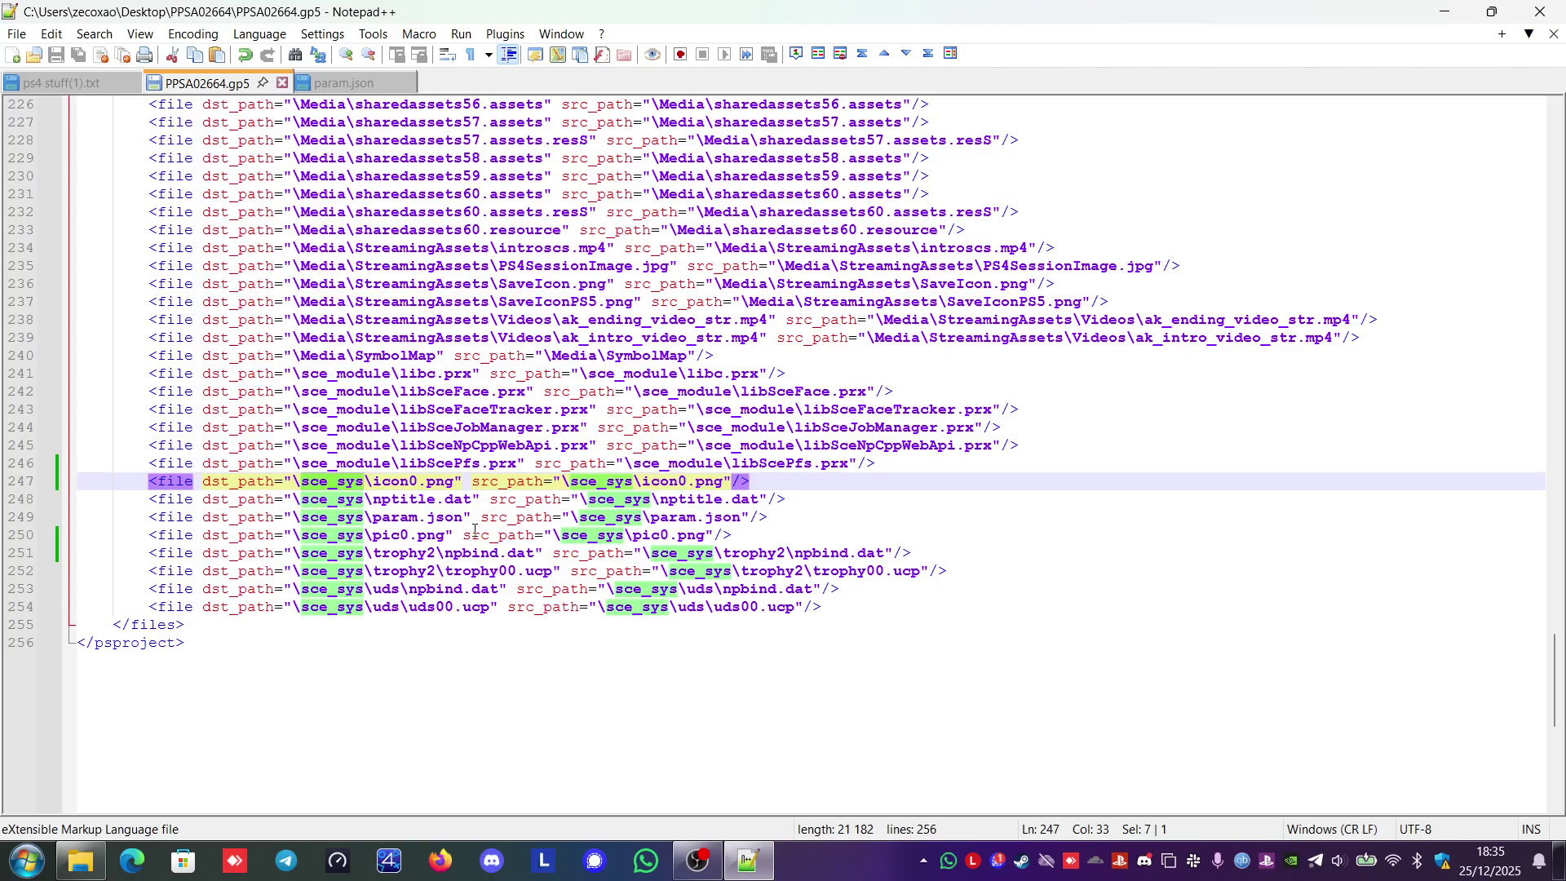
double_click(423, 500)
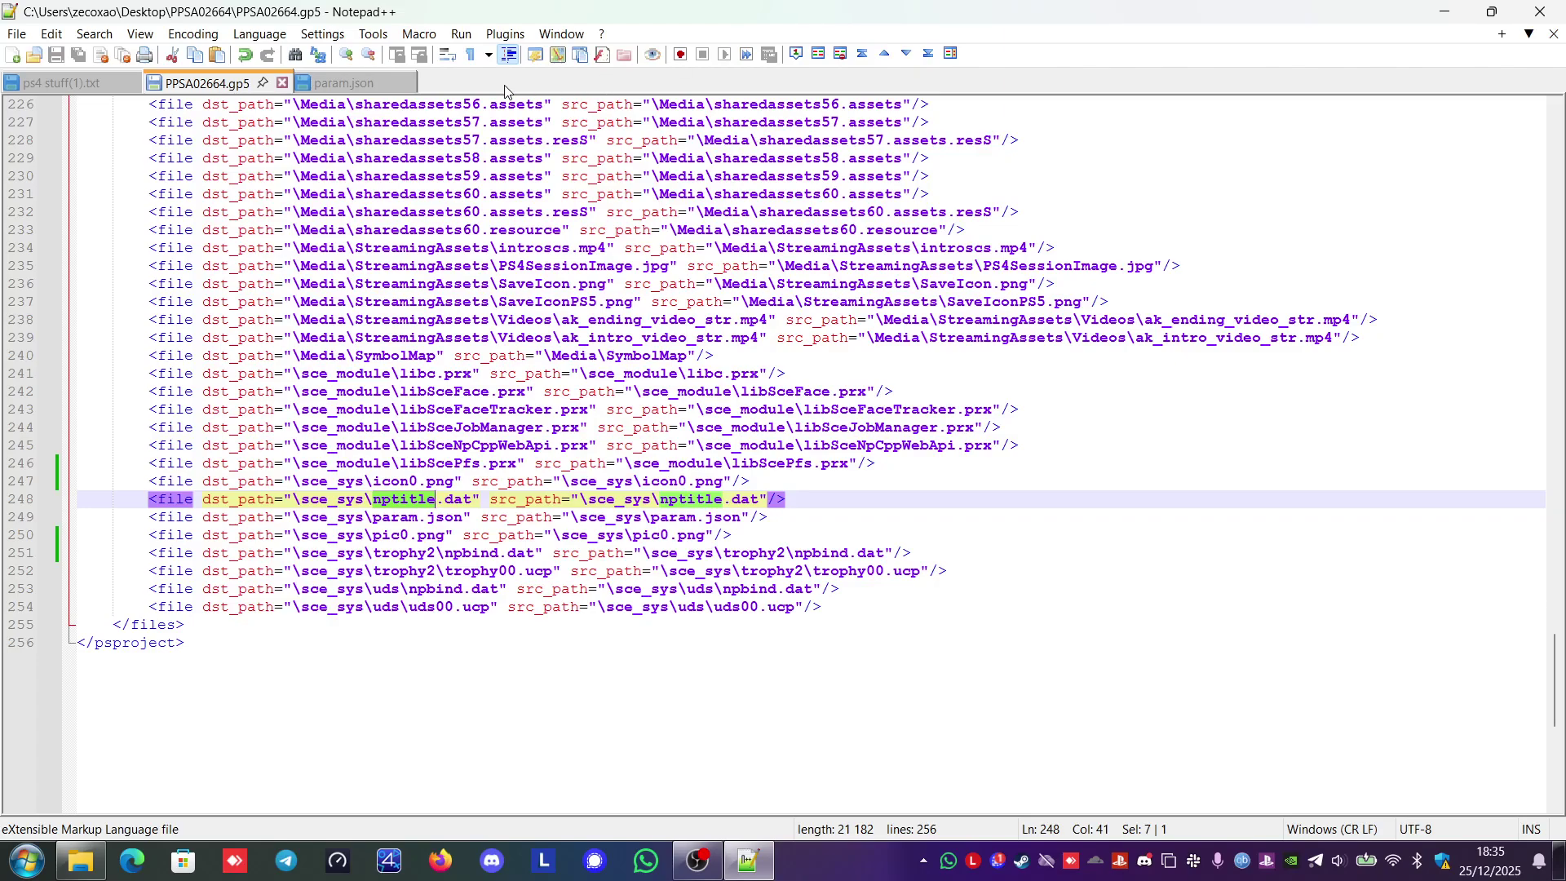
Return to param.json and confirm applicationDrmType on line 22 reads 'standard'
left_click(351, 83)
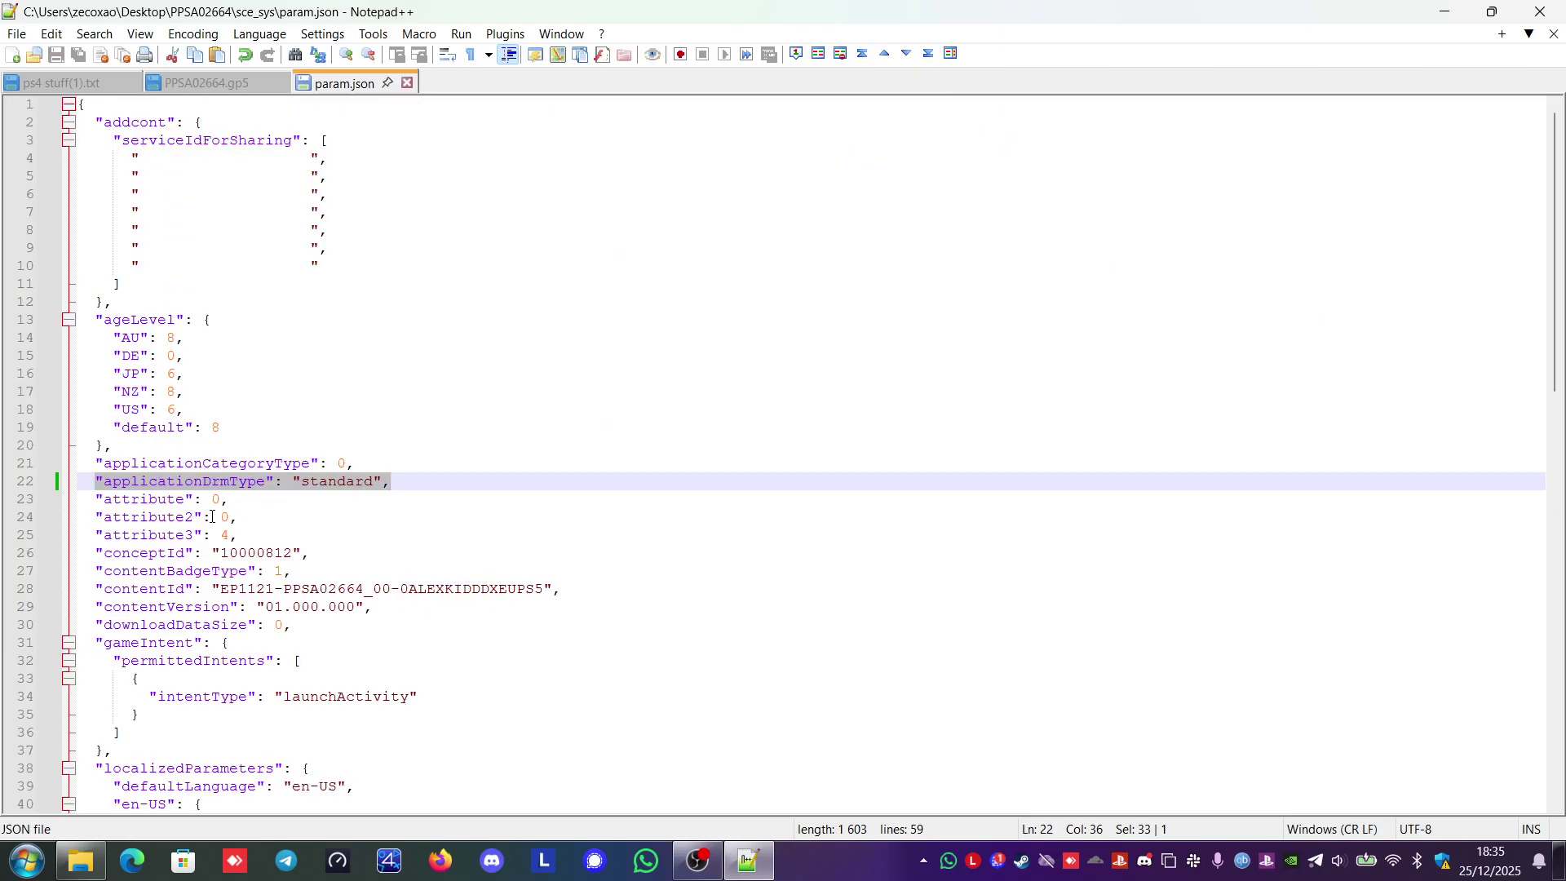
double_click(192, 483)
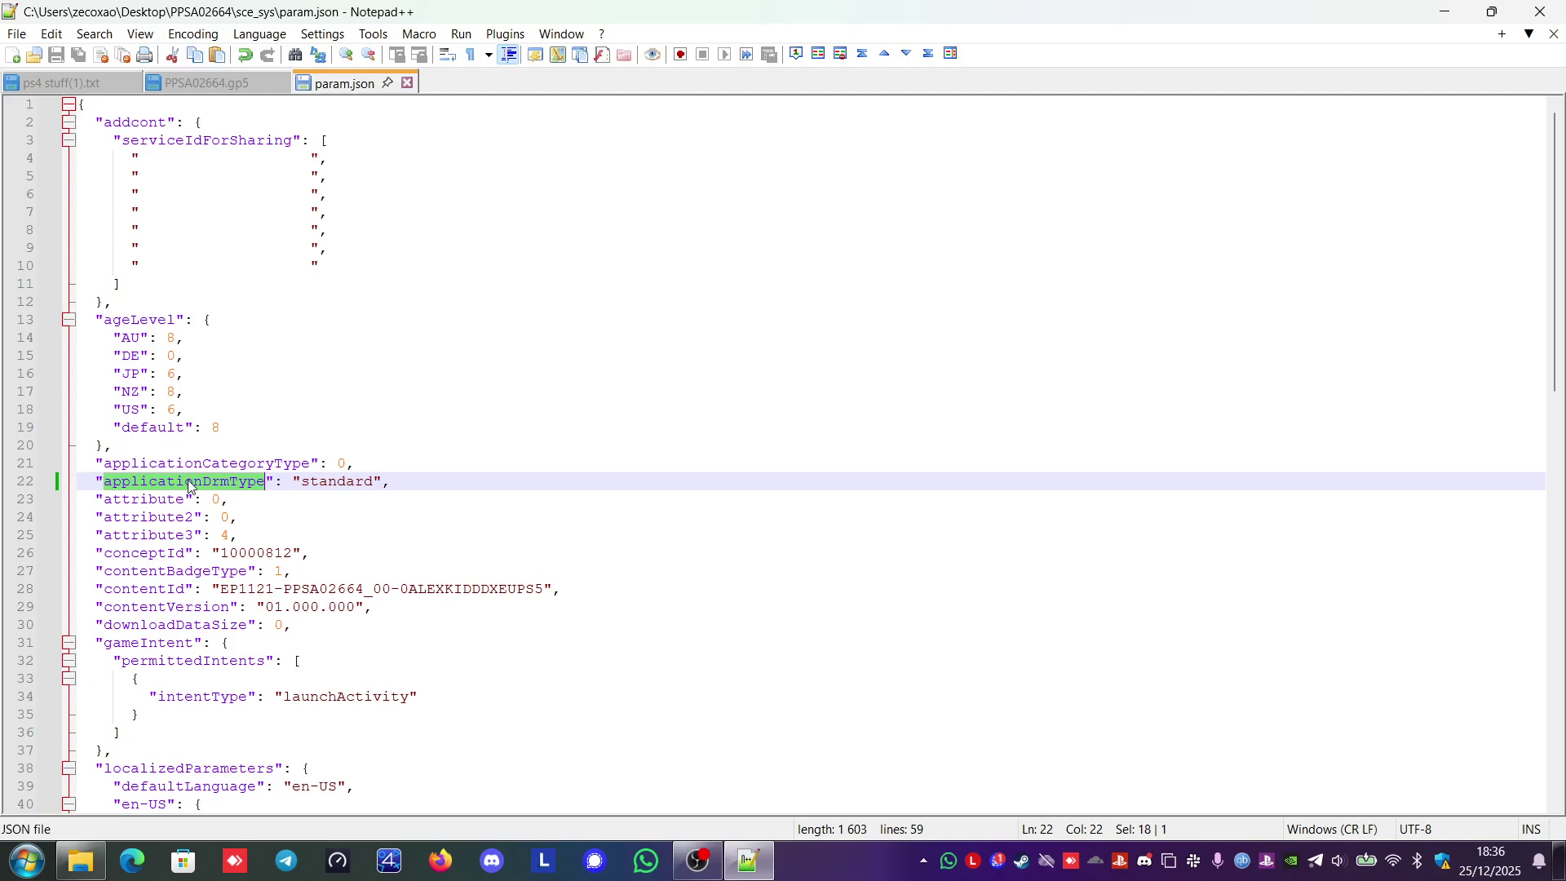
double_click(343, 484)
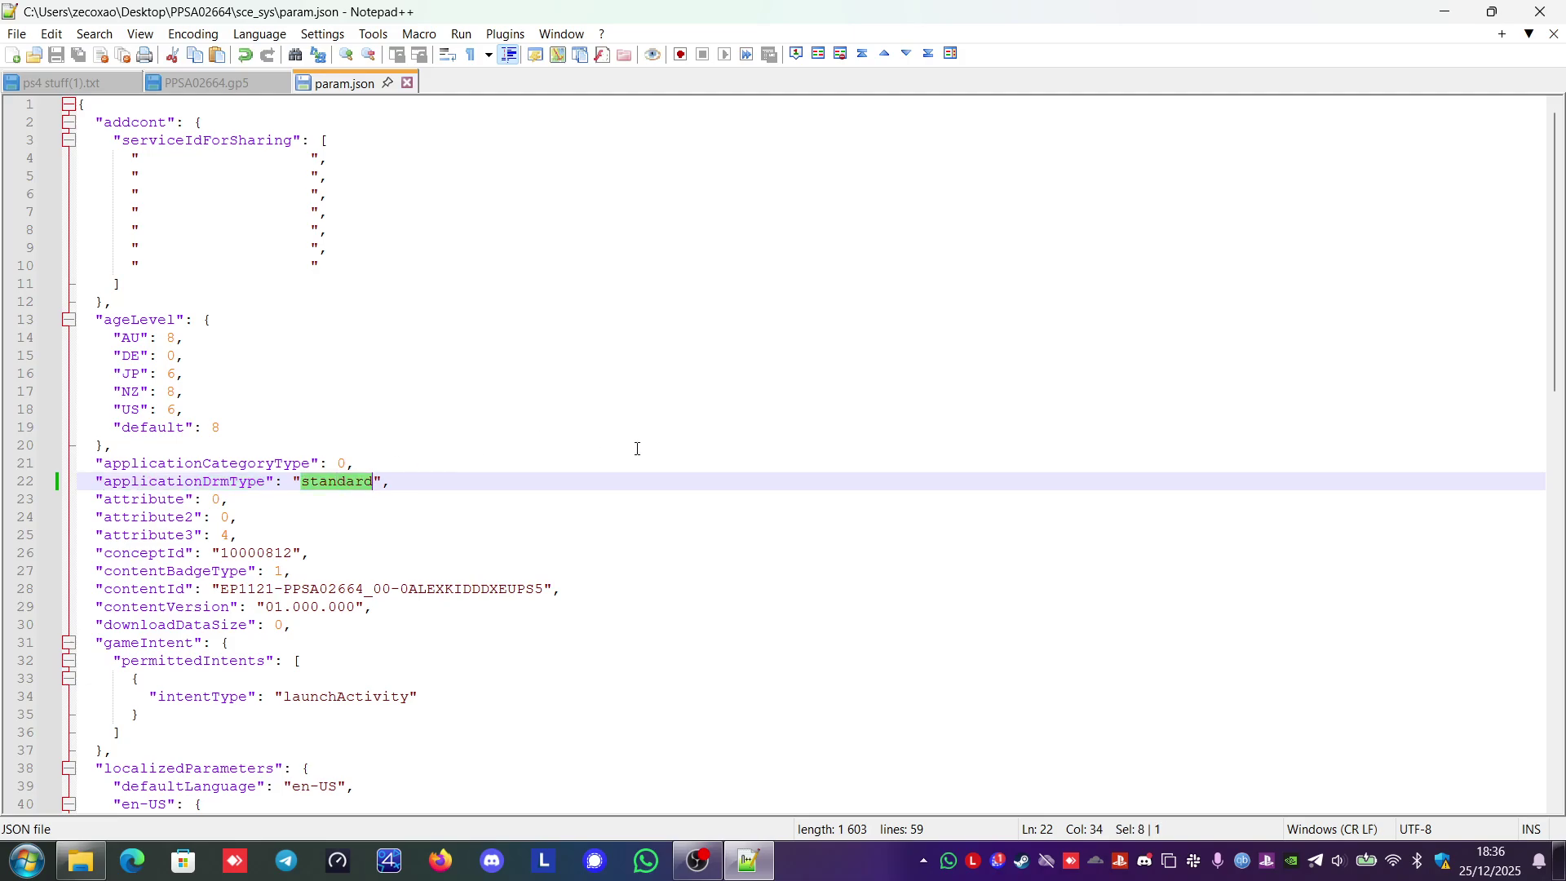
Close Notepad++ and go up to the PPSA02664 folder in File Explorer
left_click(1536, 7)
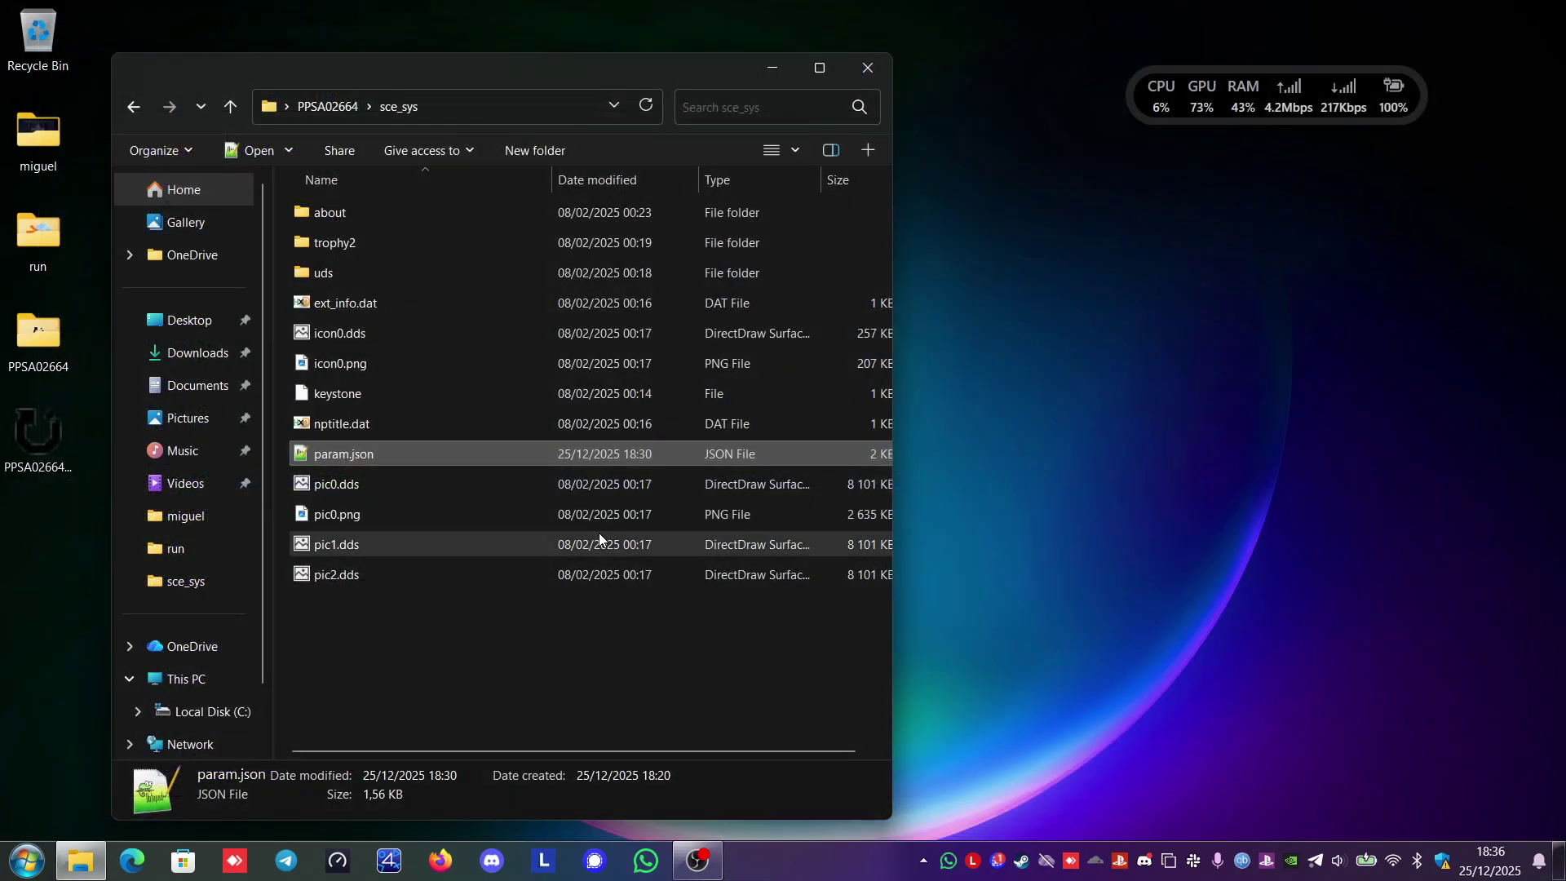
left_click(447, 629)
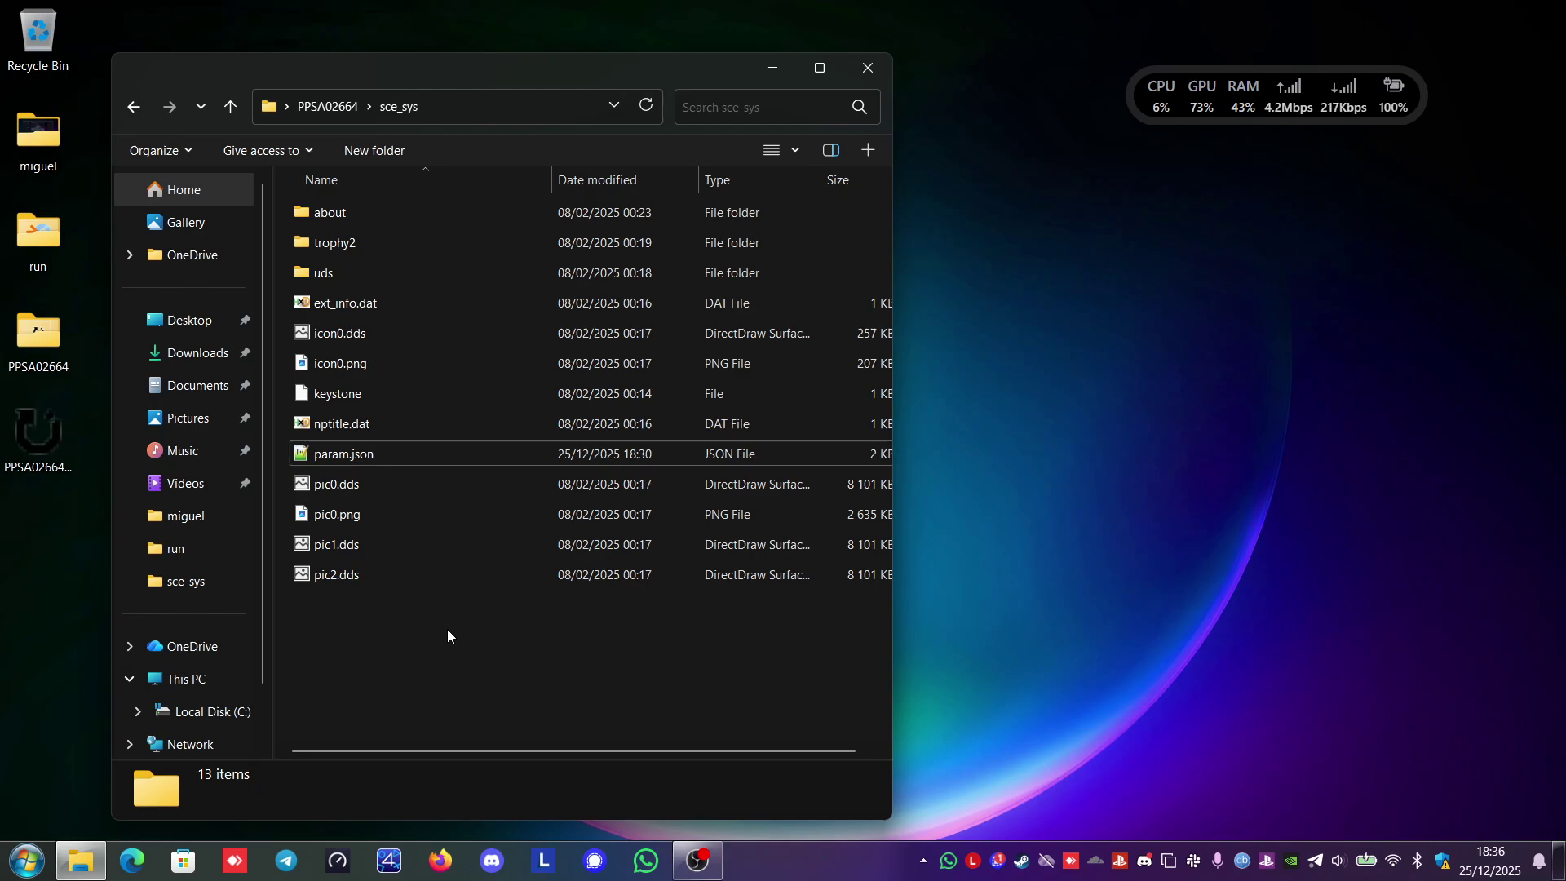
left_click(336, 109)
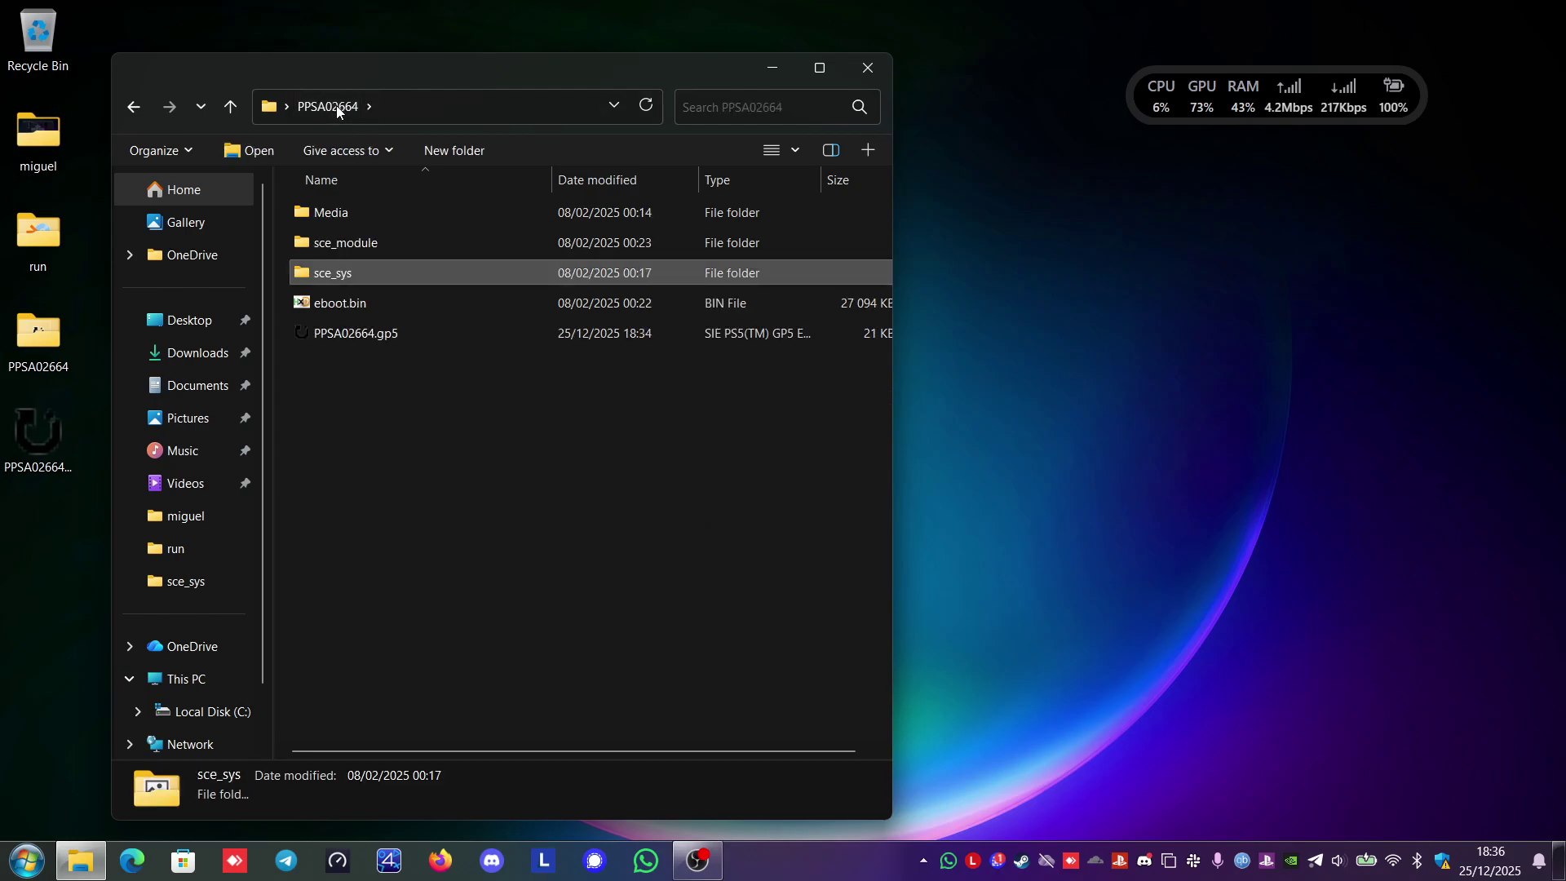
left_click(383, 442)
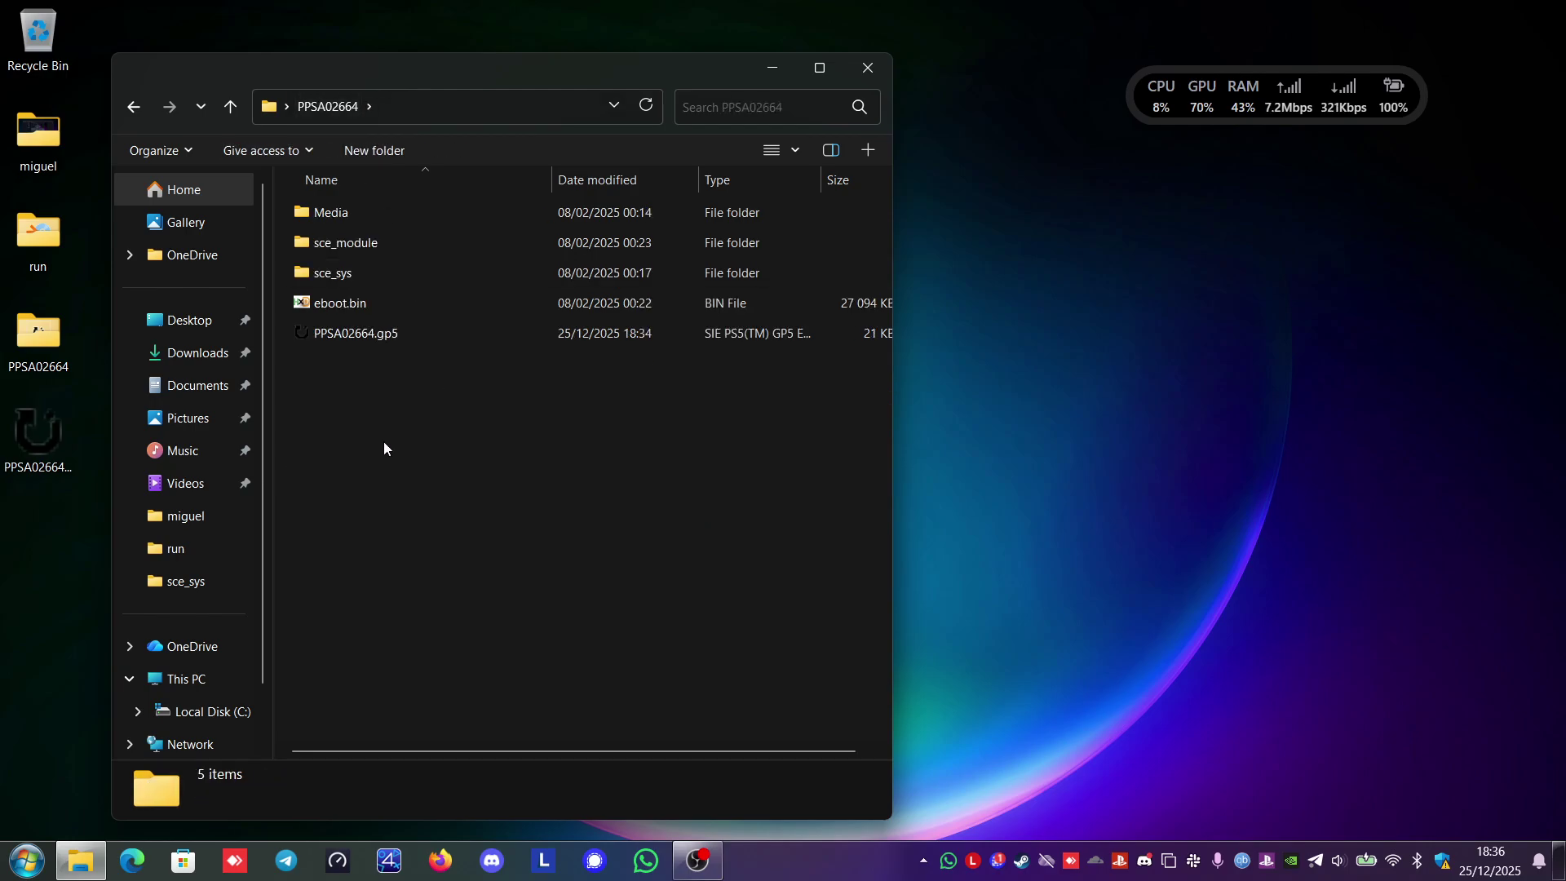
Open a Linux shell in the PPSA02664 folder from the folder's context menu
right_click(359, 361)
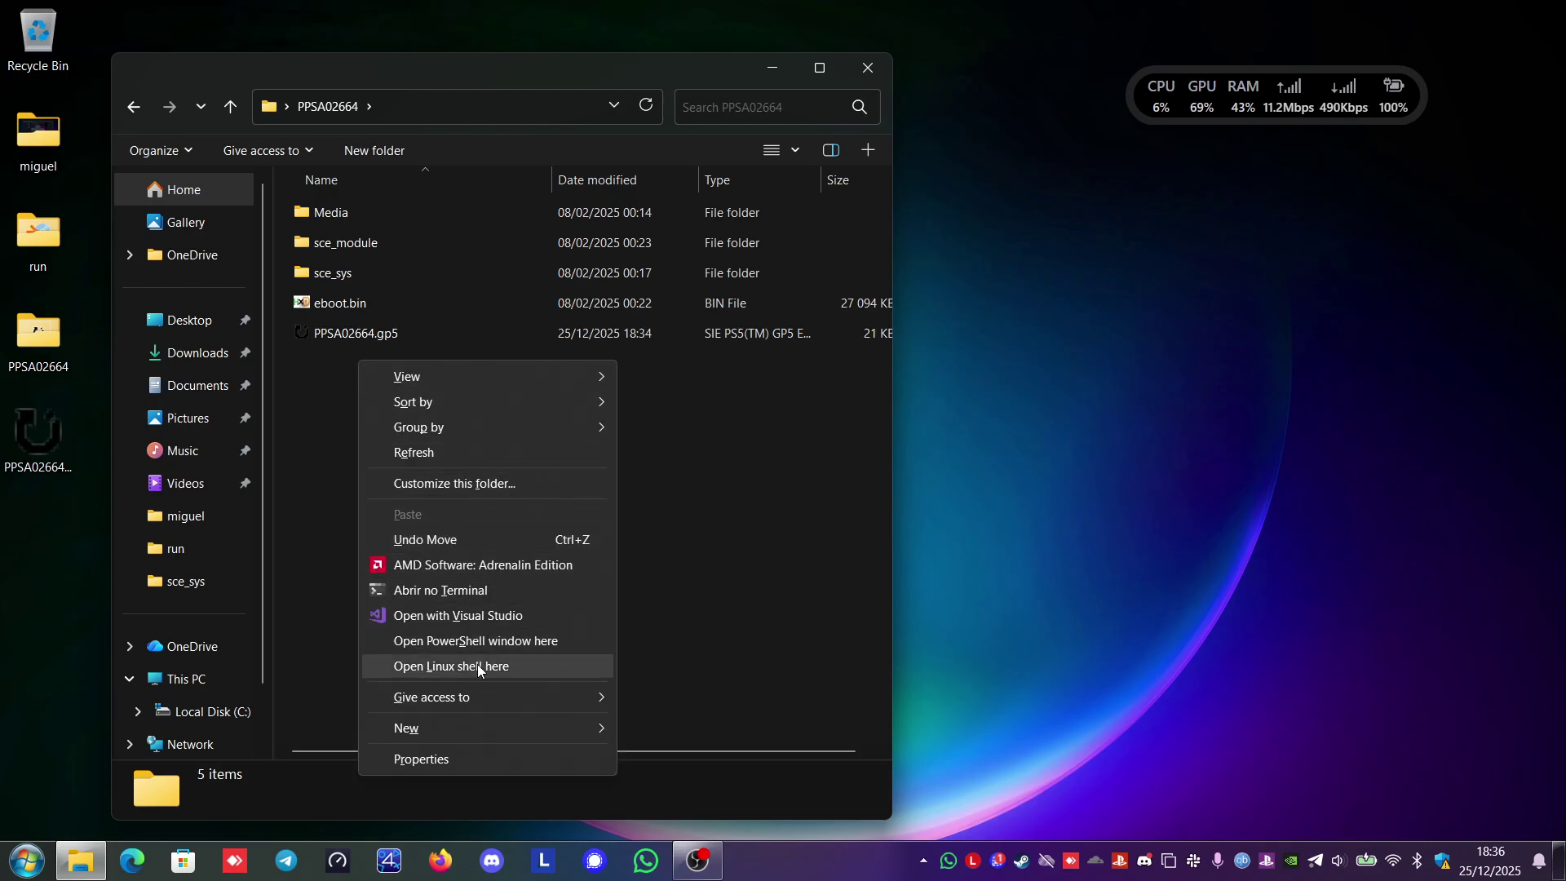
left_click(644, 477)
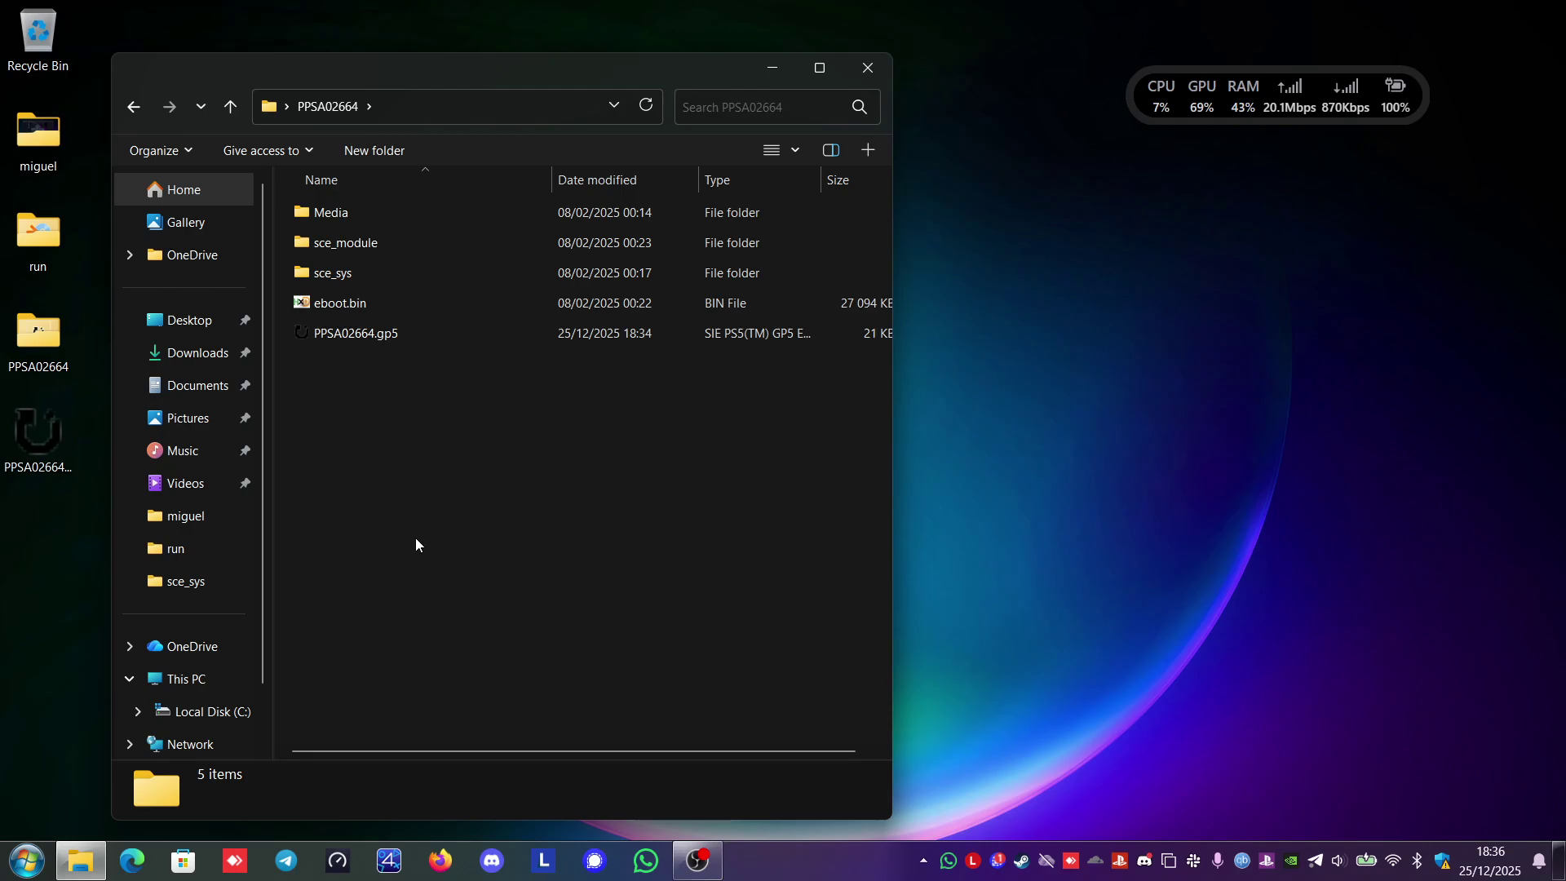
right_click(379, 457)
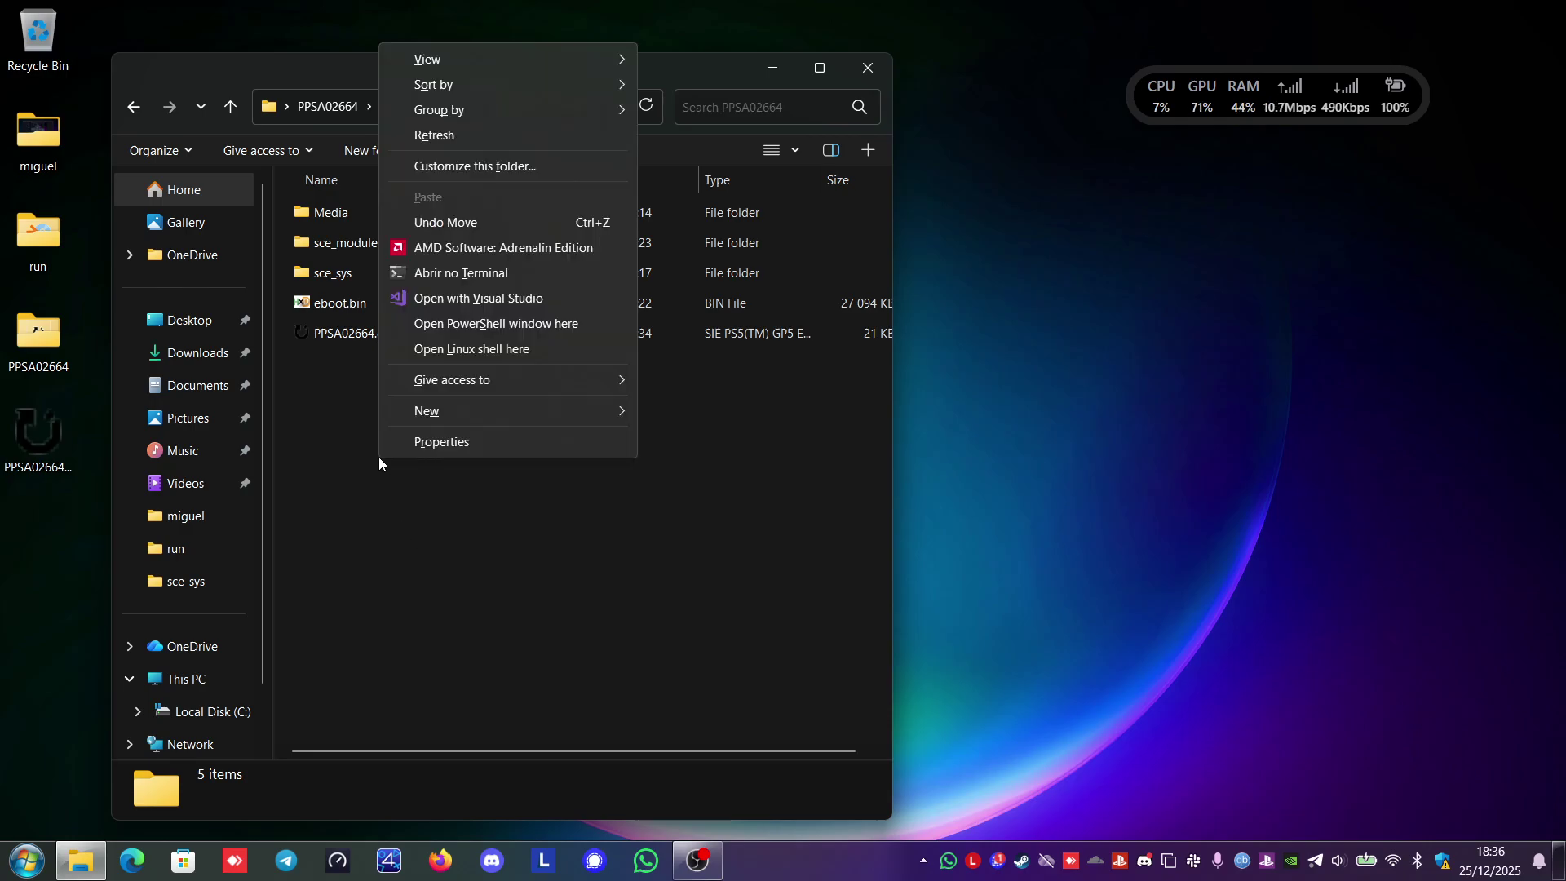
left_click(450, 349)
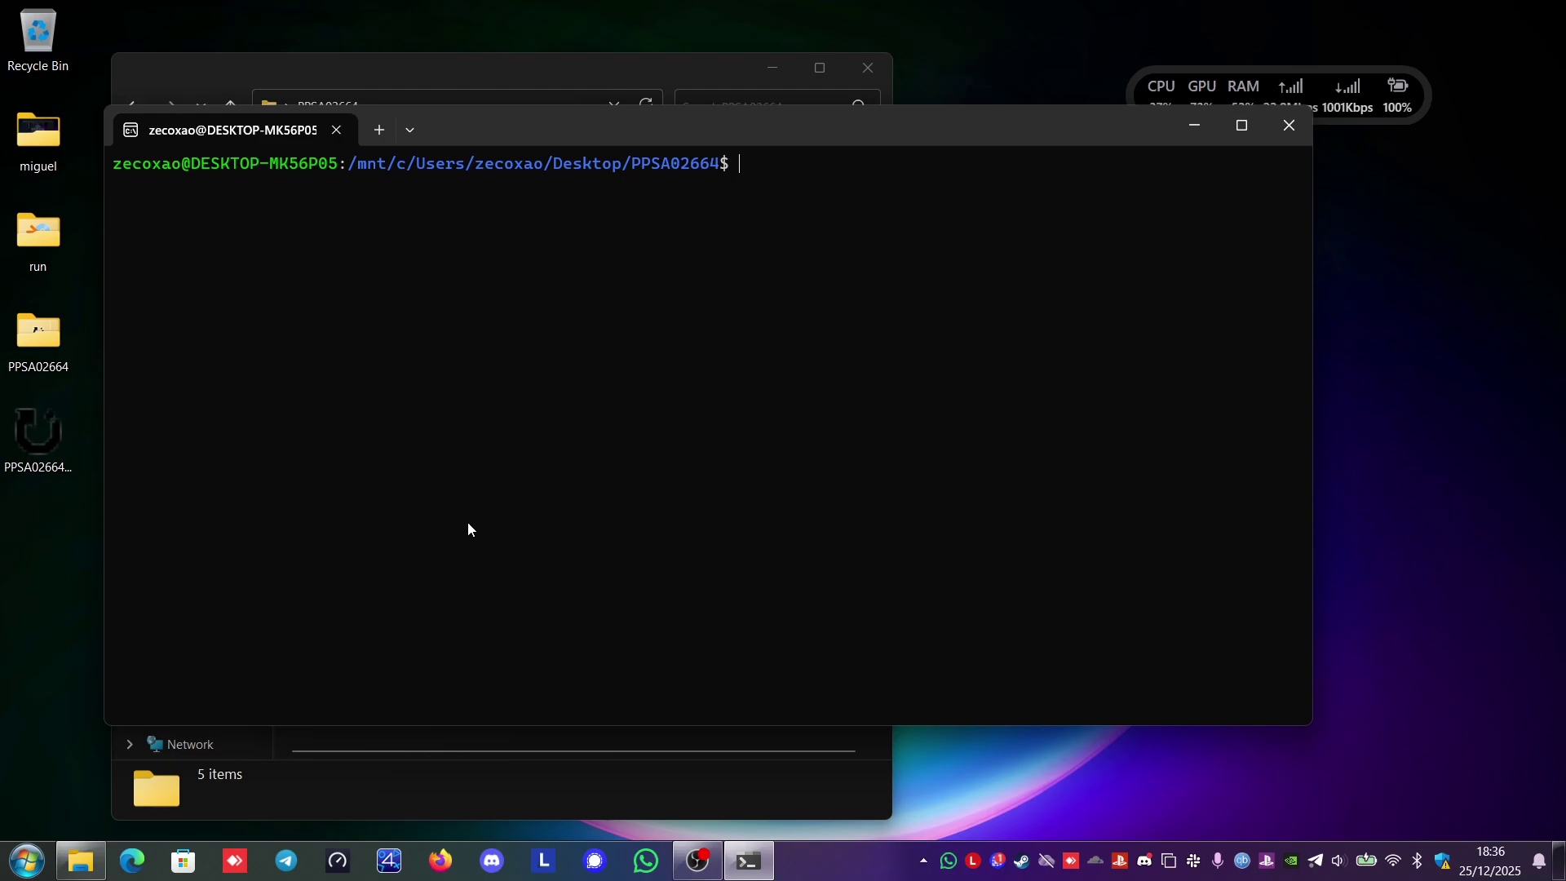
Run prospero-pub-cmd.exe img_create PPSA02664.gp5 PPSA02664.pkg, using Tab completion for the file names
type("prospero-pub-cmd.e")
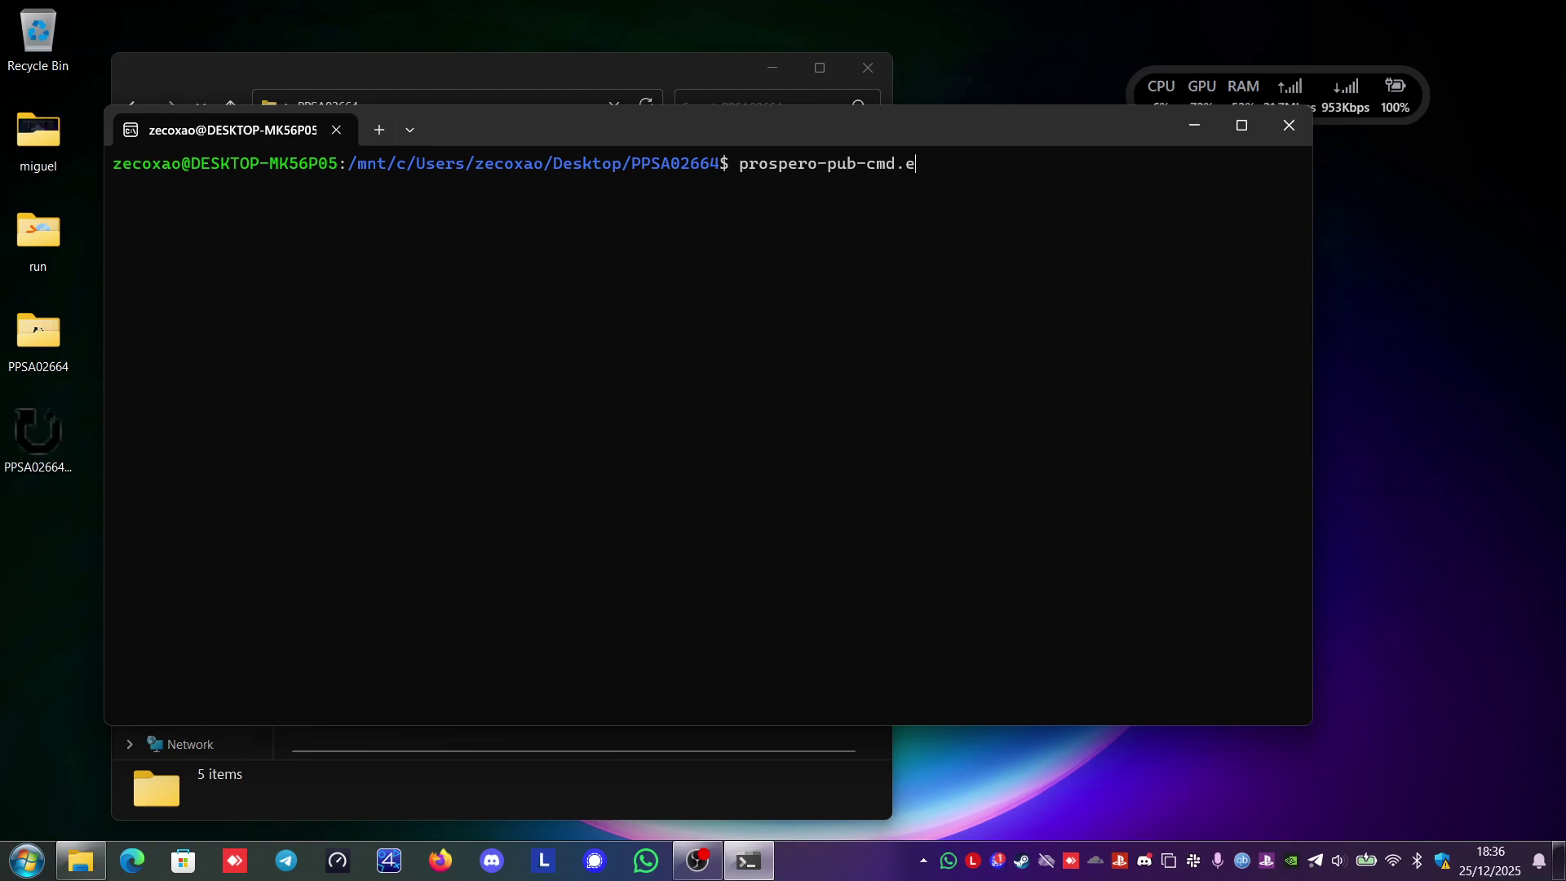
type("xe img_create PPS")
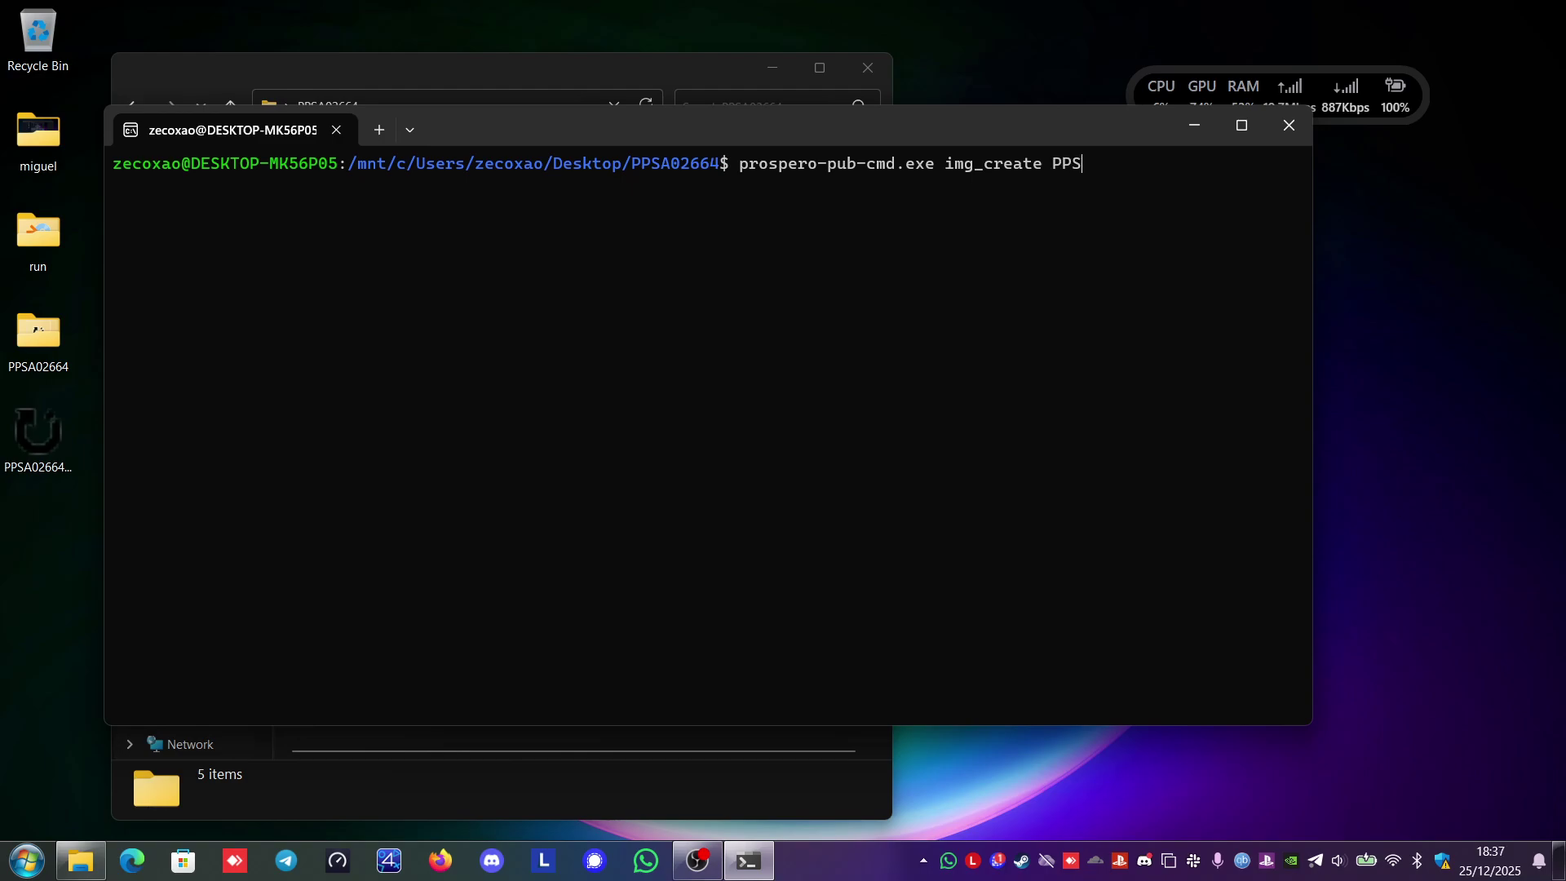
key("Tab")
type("PPS")
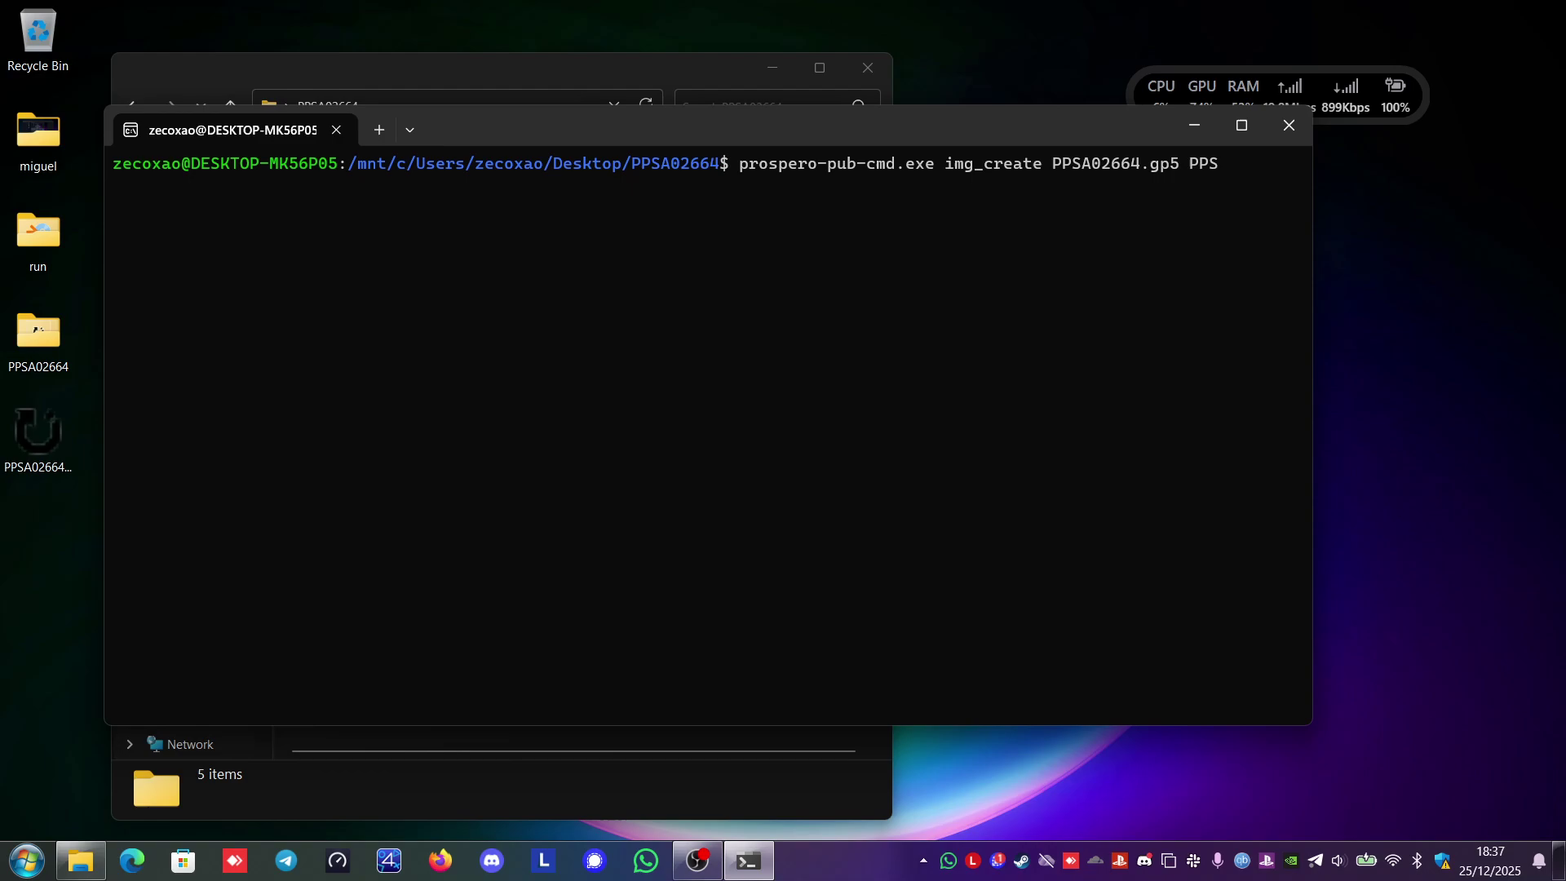
key("Tab")
key("BackSpace")
key("BackSpace")
key("BackSpace")
type("pkg")
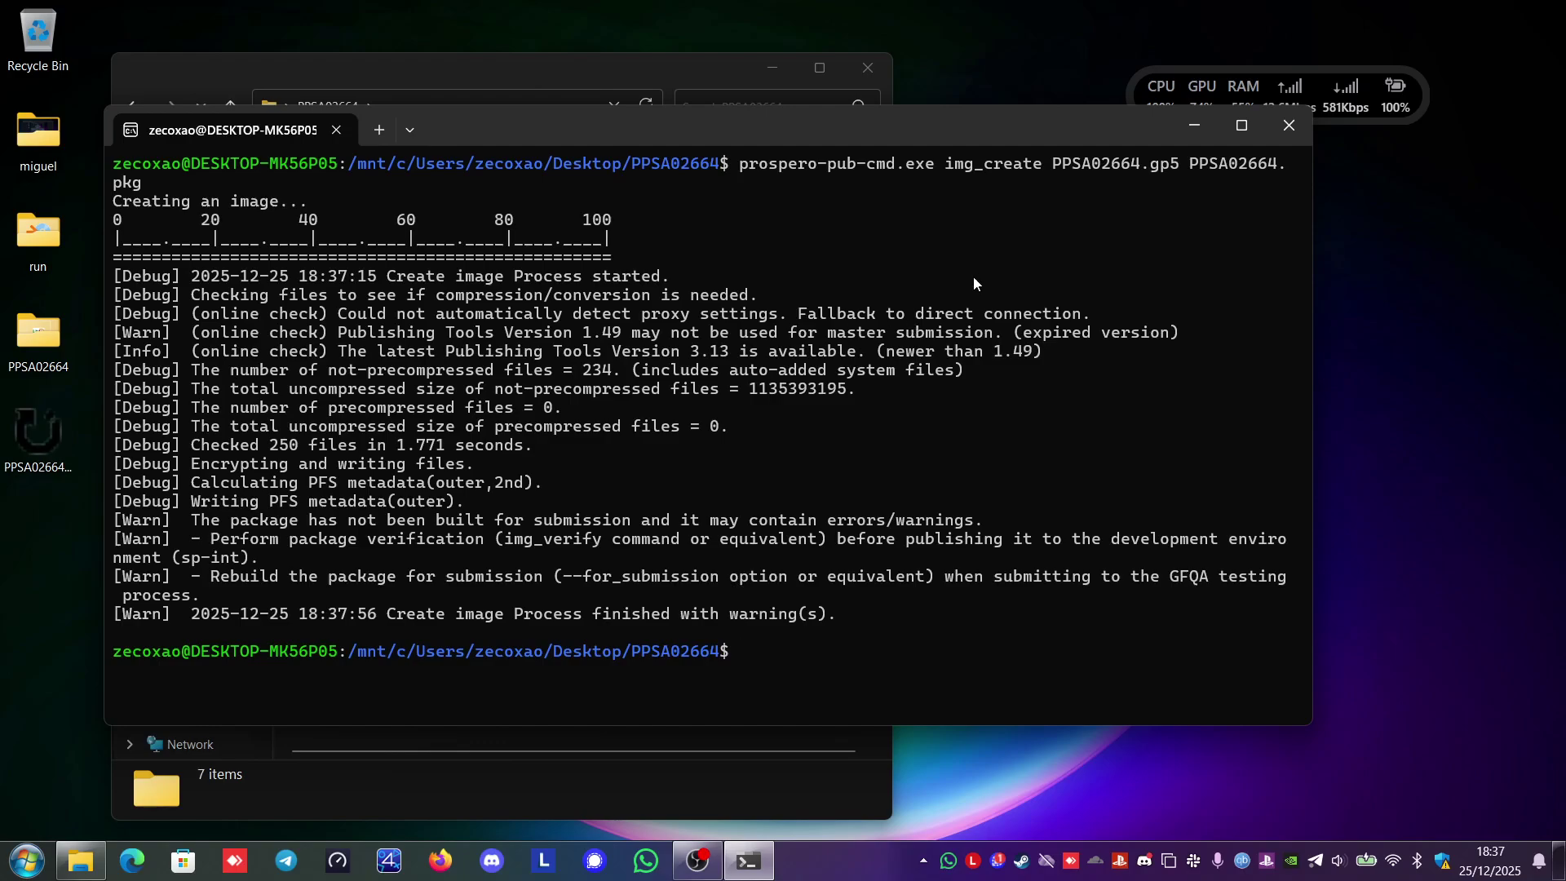
Close the terminal, move PPSA02664.pkg onto the desktop, and close the PPSA02664 folder window
left_click(1288, 126)
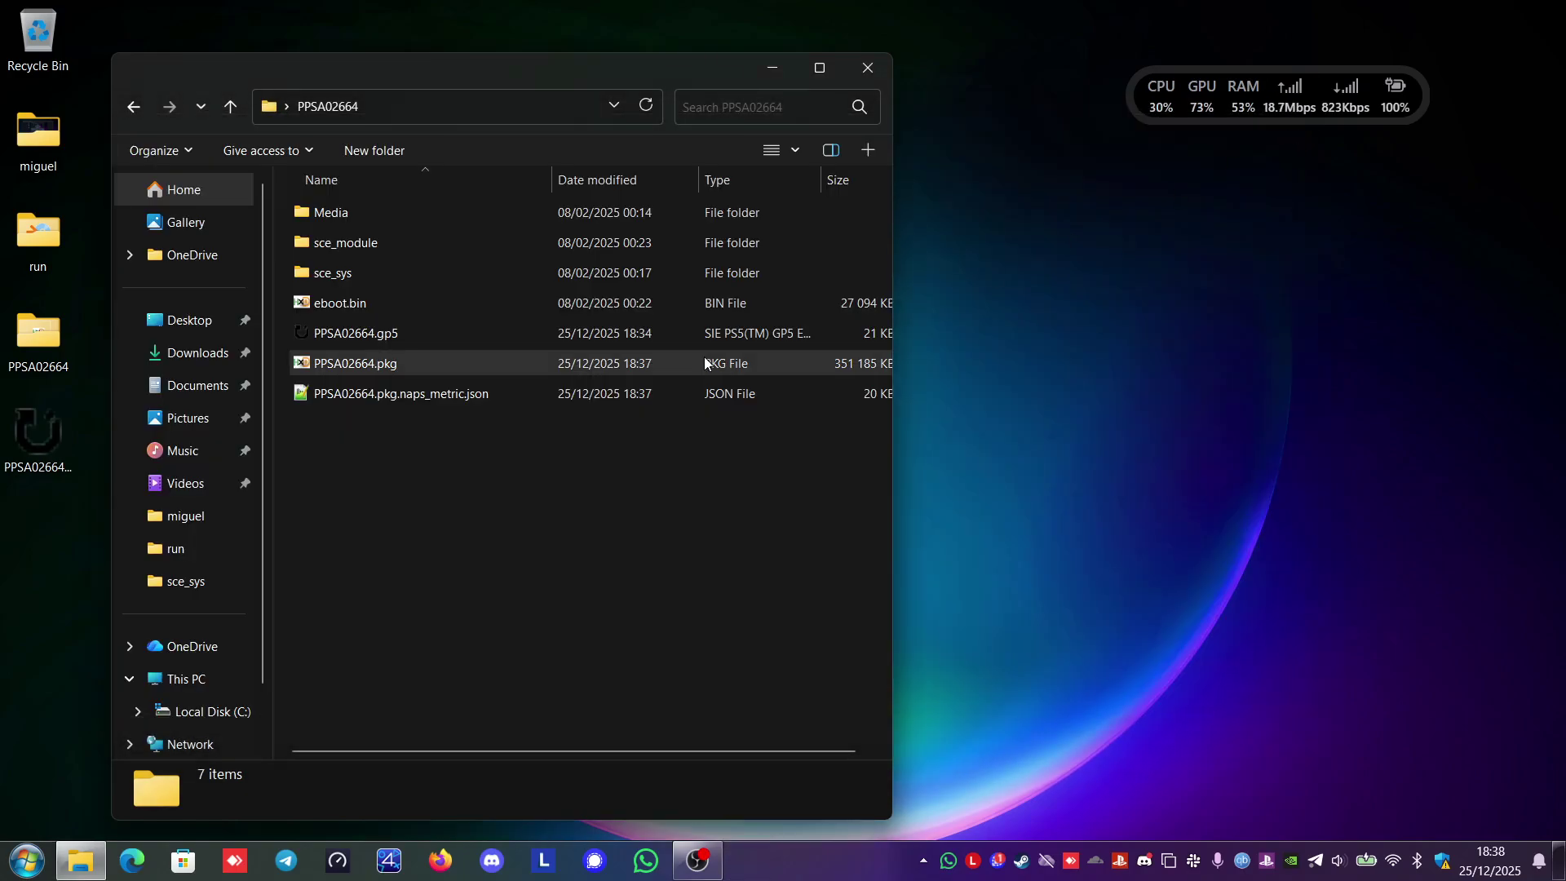
left_click(343, 367)
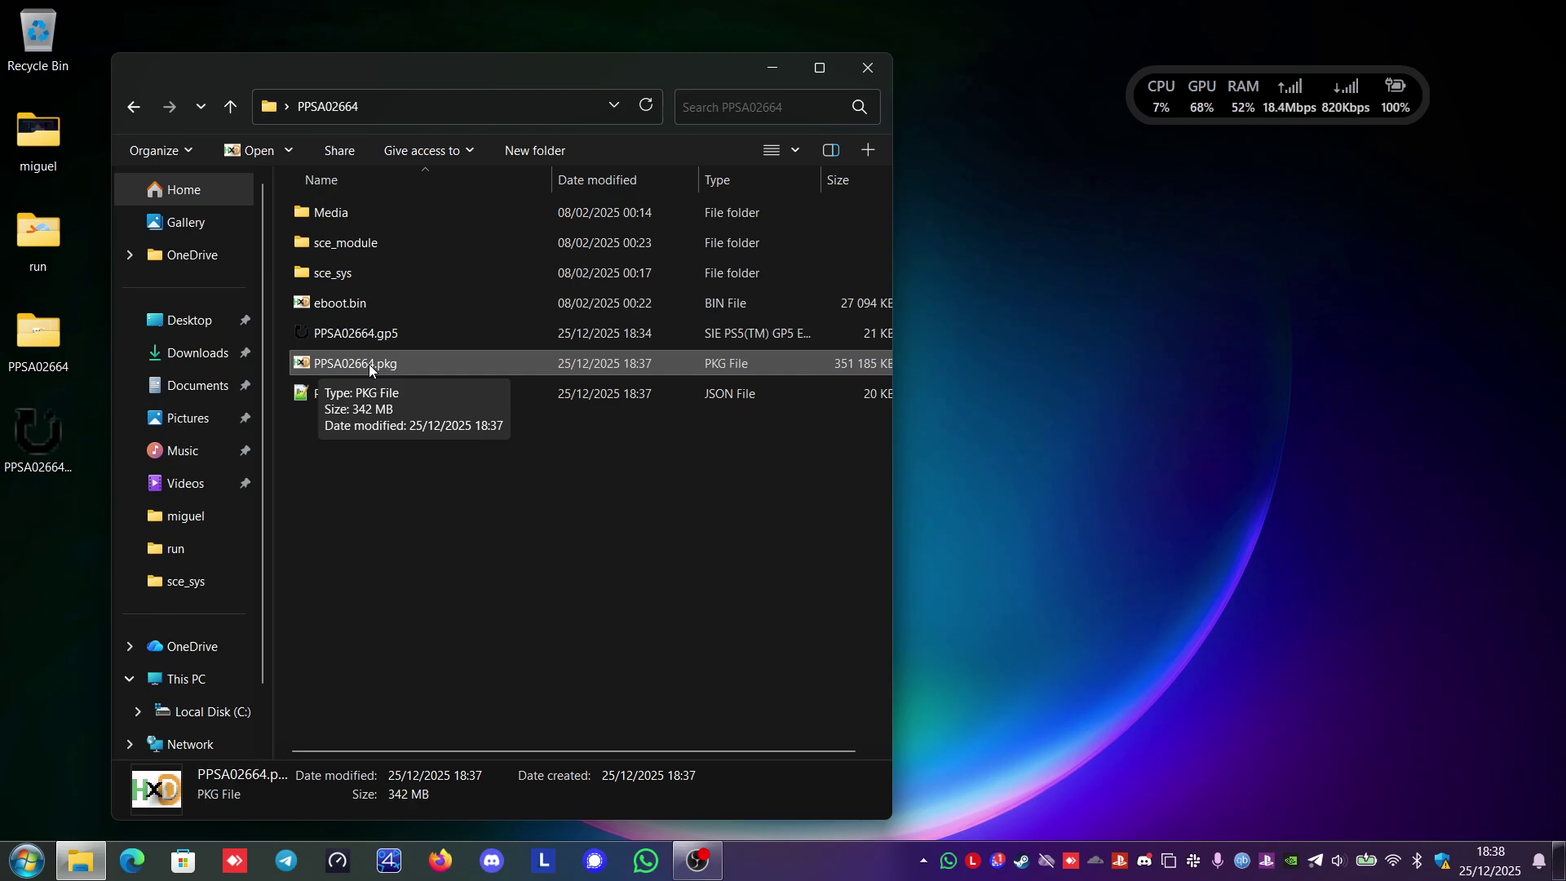
left_click_drag(369, 364, 46, 534)
left_click(447, 498)
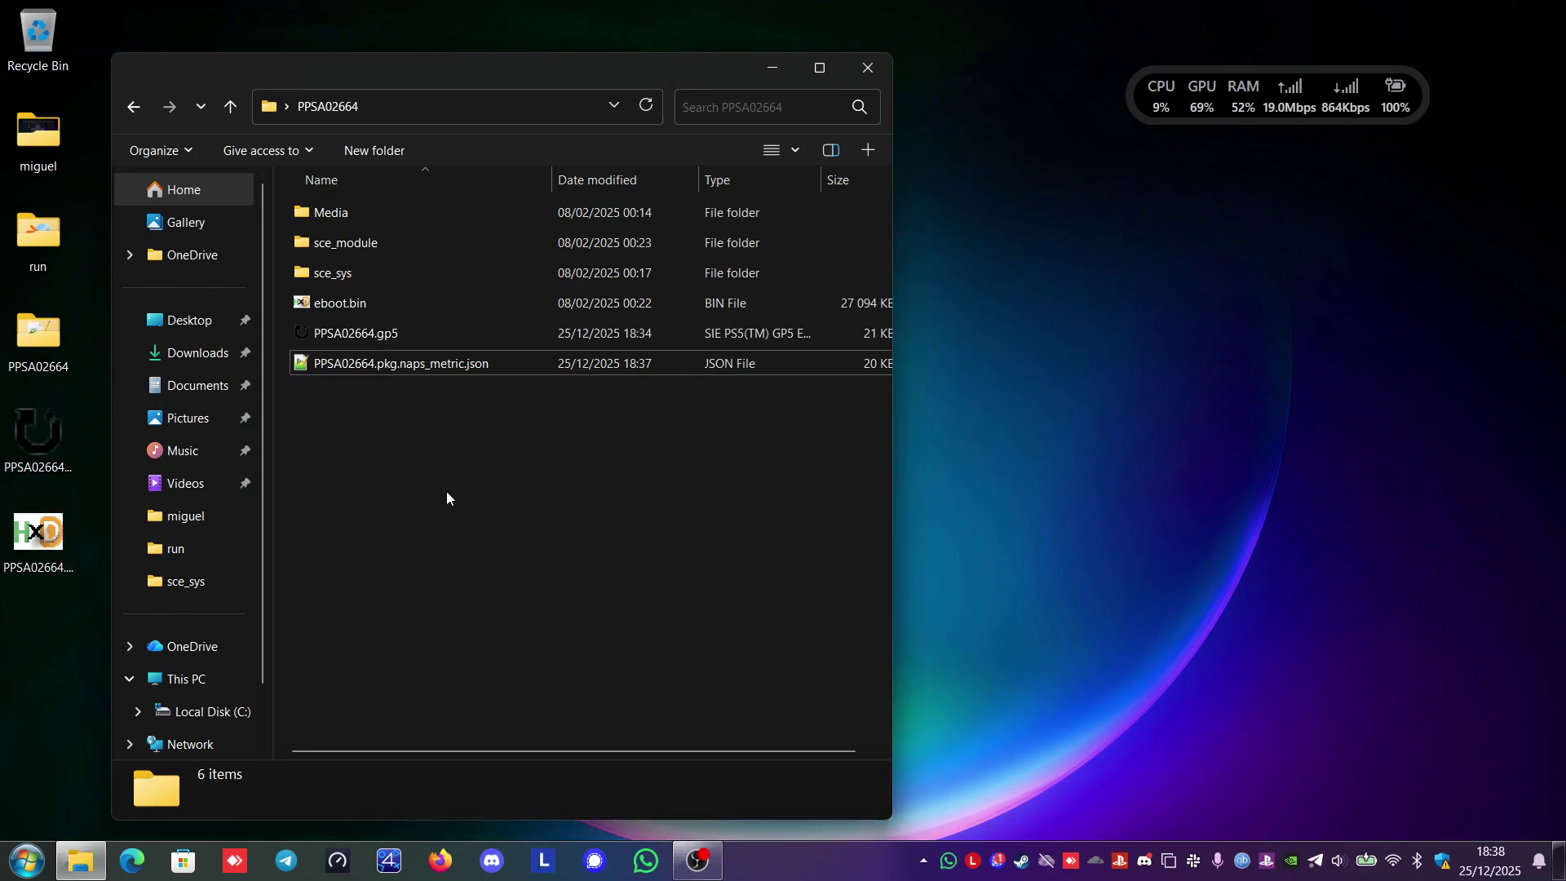
left_click(874, 72)
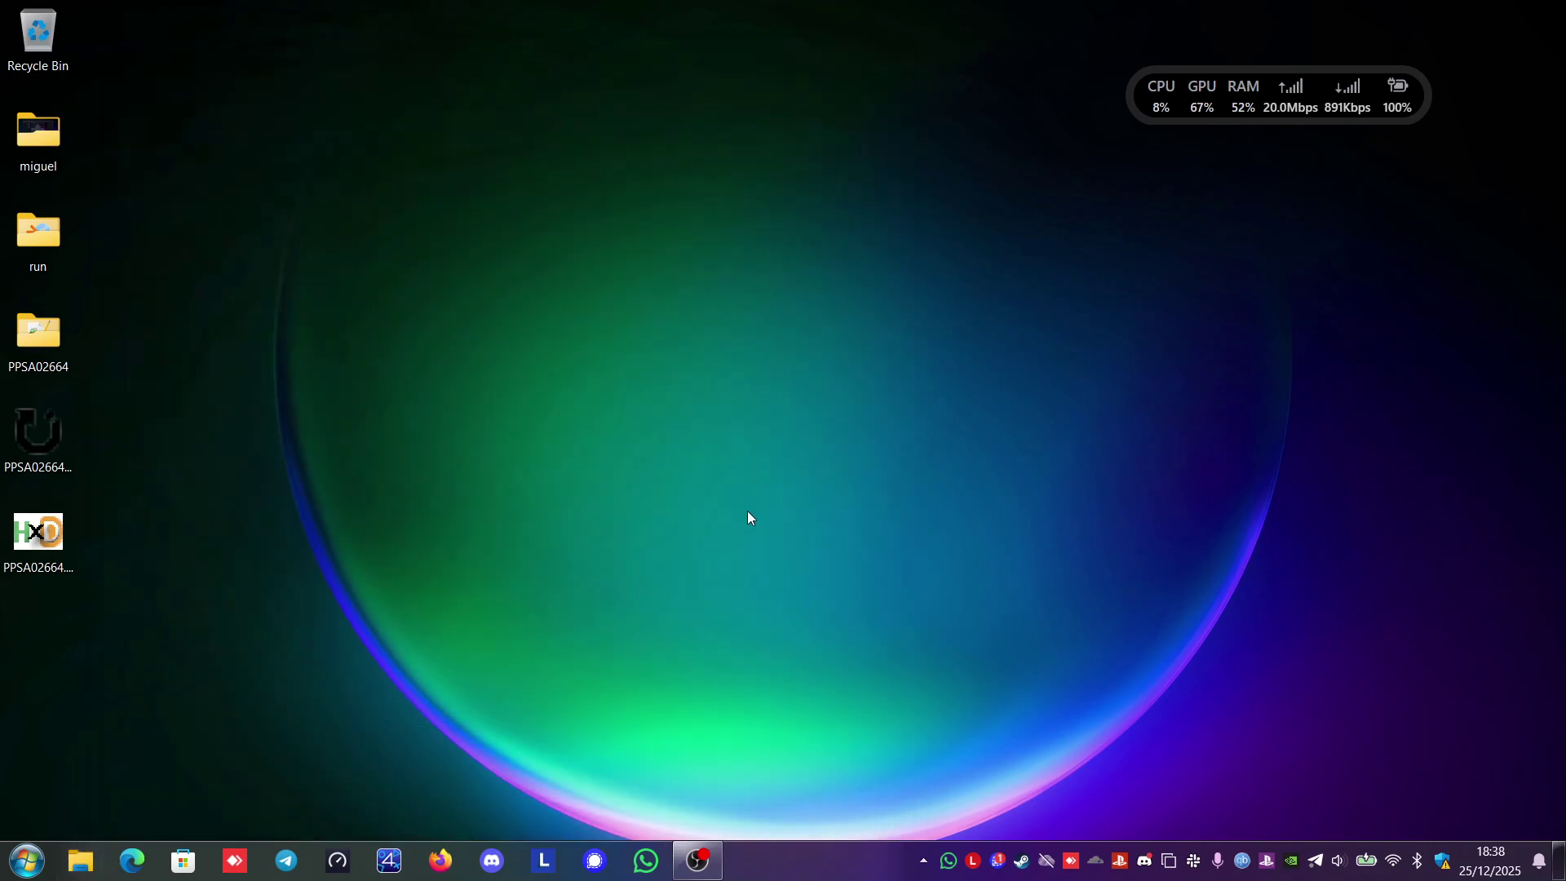